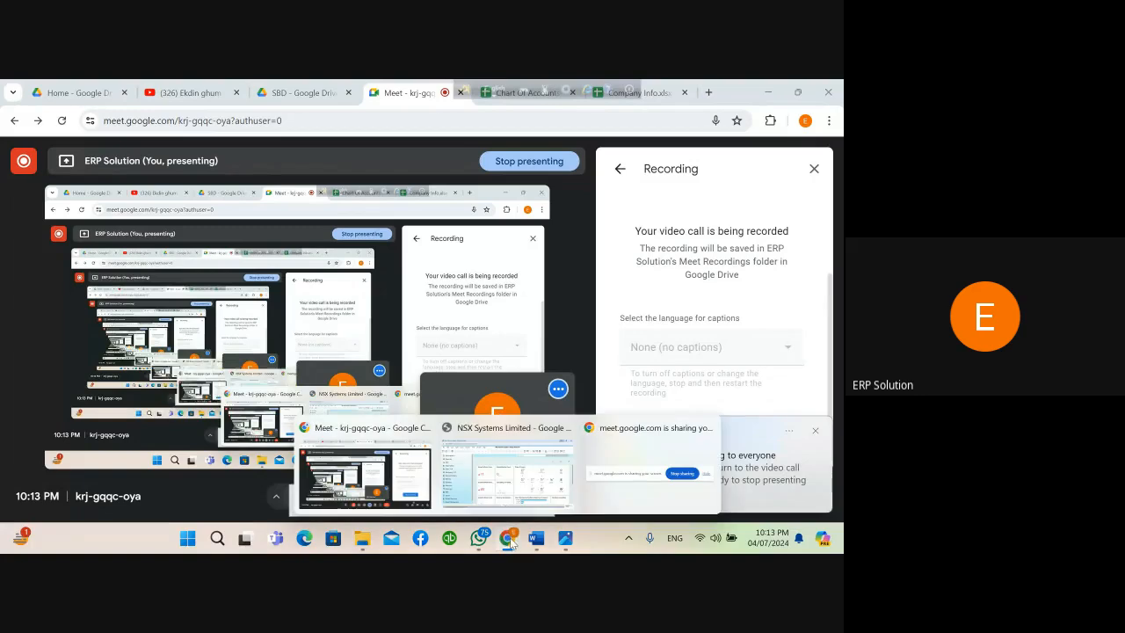
- Switch to the SAP Business One window and open the Chart of Accounts from Financials
{"action": "left_click", "coordinate": [499, 479]}
{"action": "left_click", "coordinate": [237, 130]}
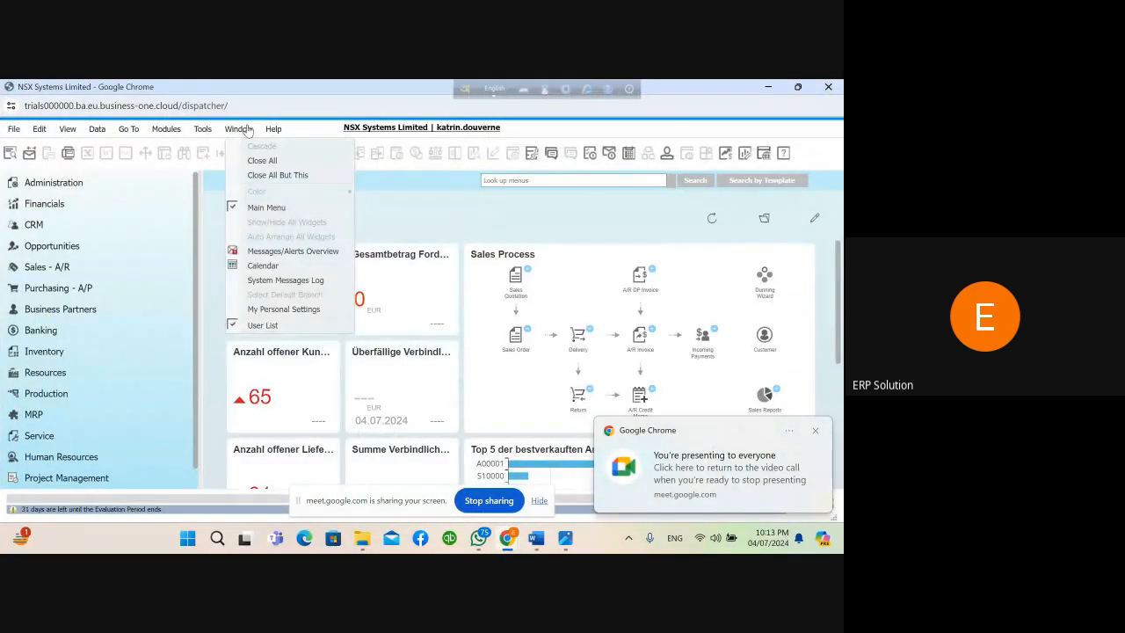
{"action": "left_click", "coordinate": [432, 182]}
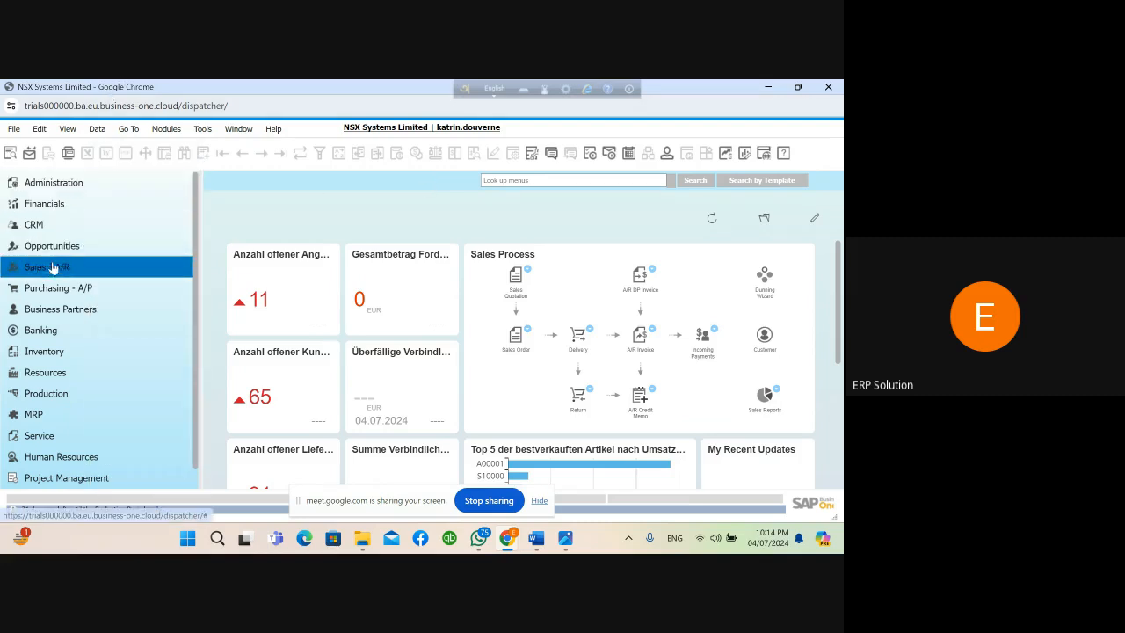
{"action": "left_click", "coordinate": [61, 205]}
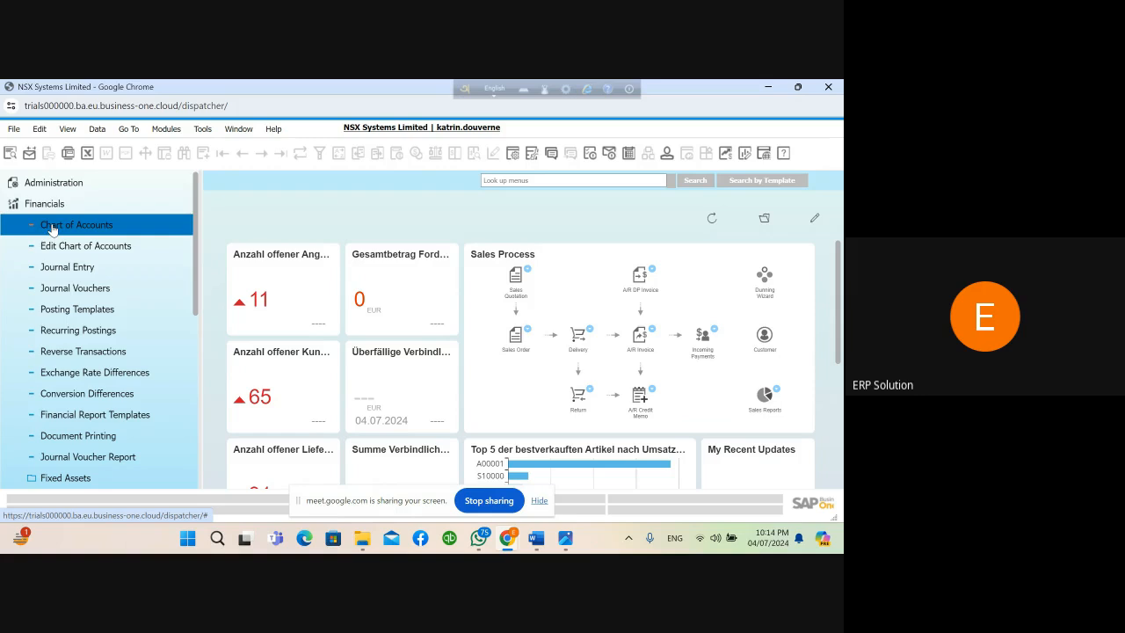
{"action": "left_click", "coordinate": [53, 227]}
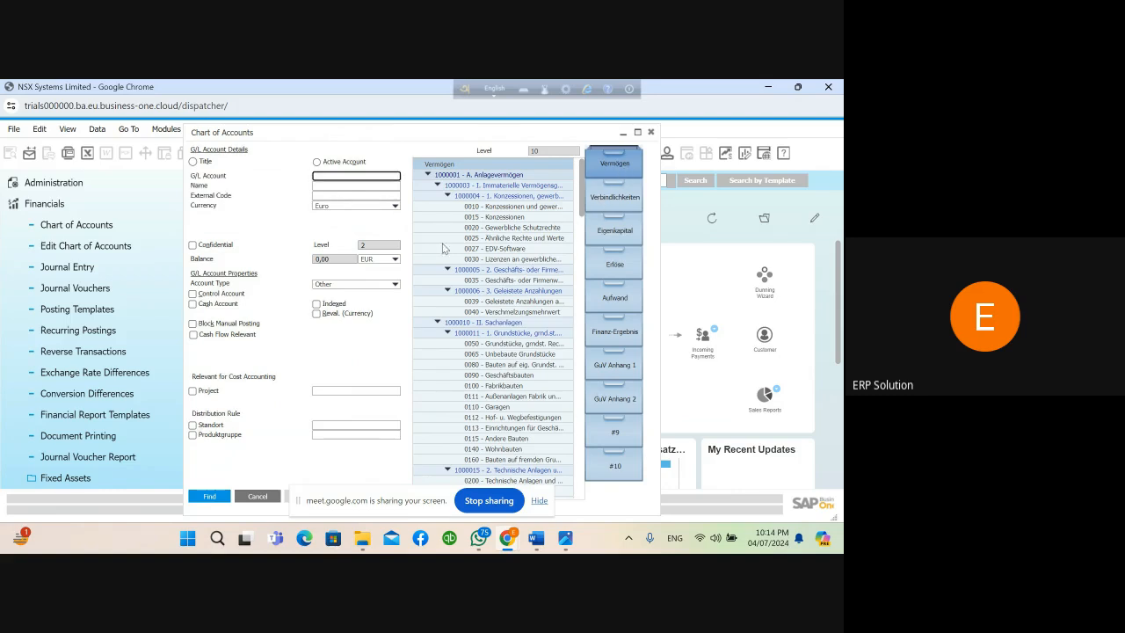
- Open Edit Chart of Accounts for the Vermögen drawer, review its title details and account location, and close it
{"action": "left_click", "coordinate": [92, 246]}
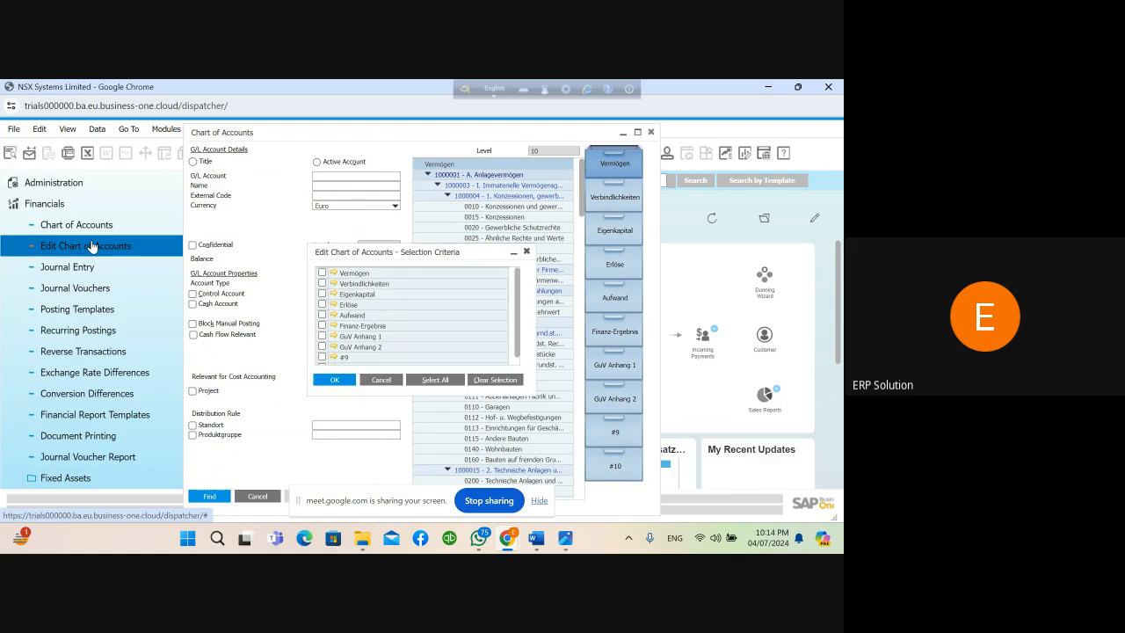
{"action": "left_click", "coordinate": [322, 273]}
{"action": "left_click", "coordinate": [334, 380]}
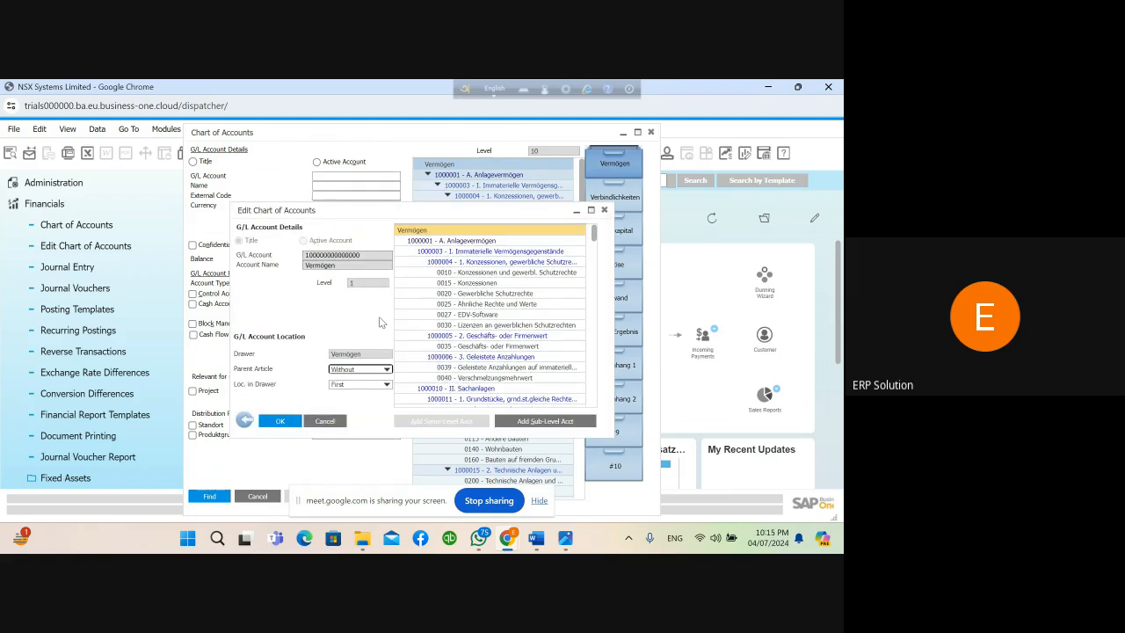
{"action": "left_click", "coordinate": [414, 233]}
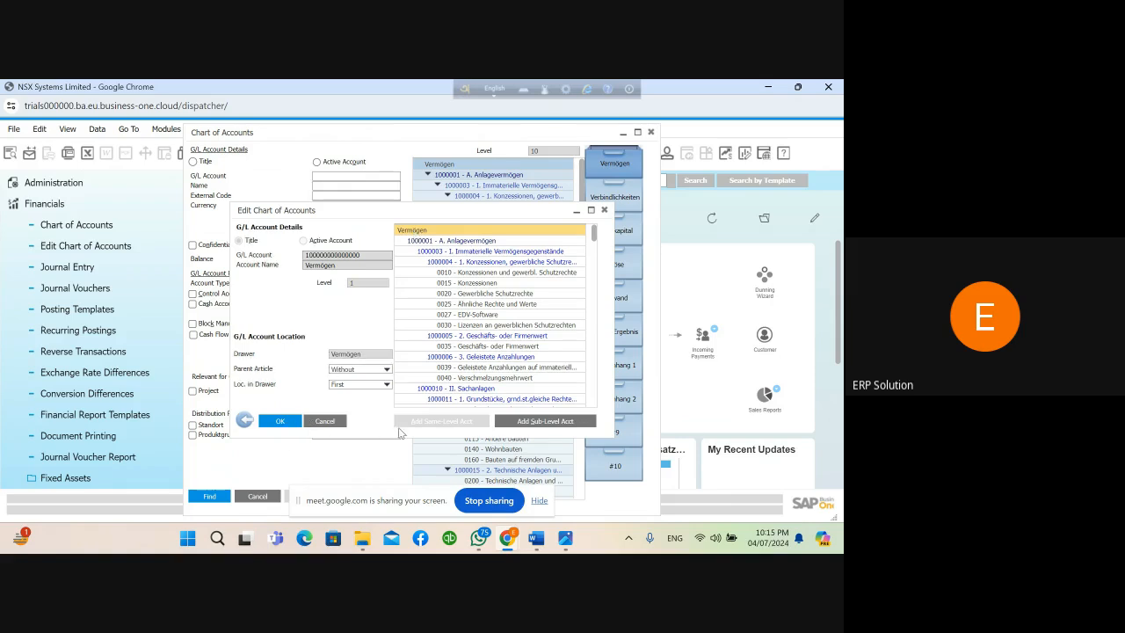
{"action": "left_click", "coordinate": [281, 422]}
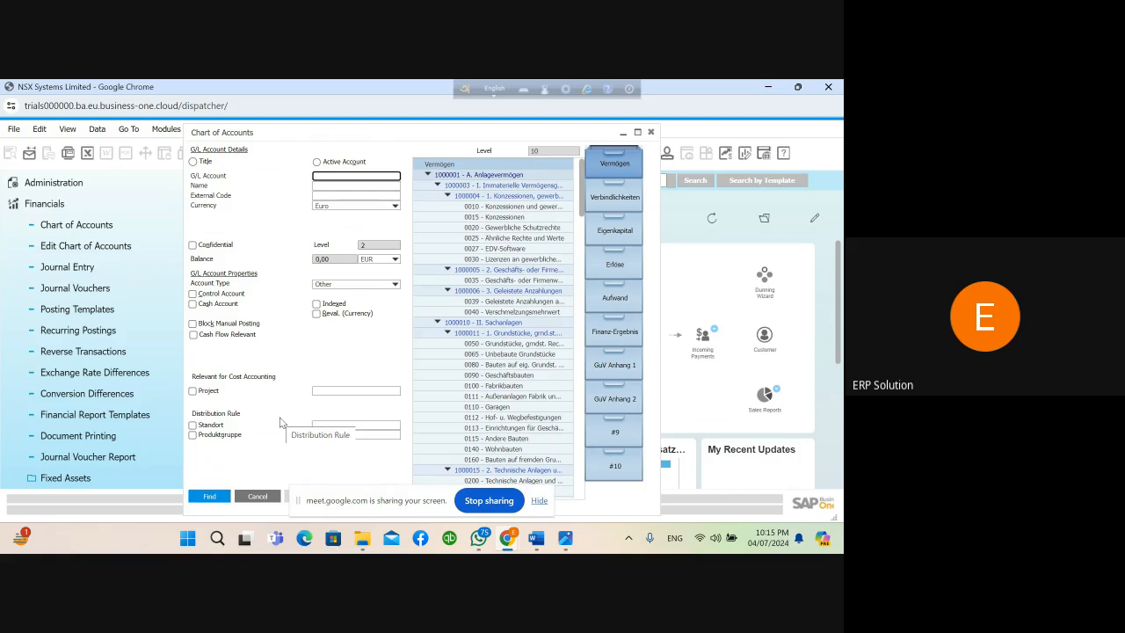
- Browse the chart of accounts drawers from Verbindlichkeiten through Eigenkapital, Erlöse, Aufwand and Finanz-Ergebnis to GuV Anhang 2
{"action": "left_click", "coordinate": [197, 163]}
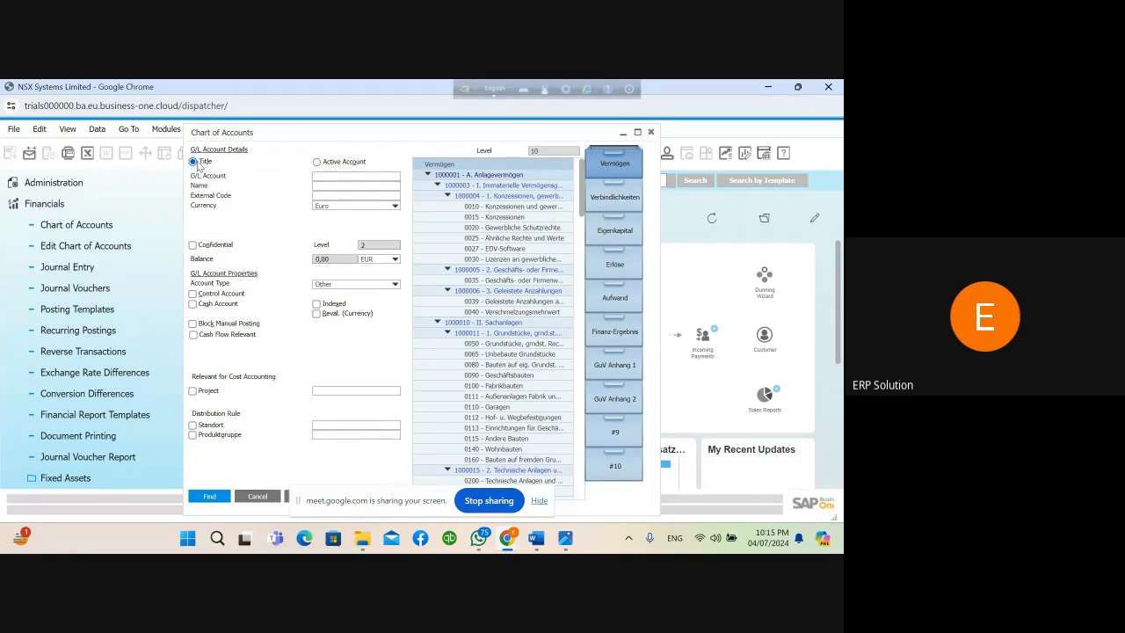
{"action": "left_click", "coordinate": [613, 205]}
{"action": "left_click", "coordinate": [617, 232]}
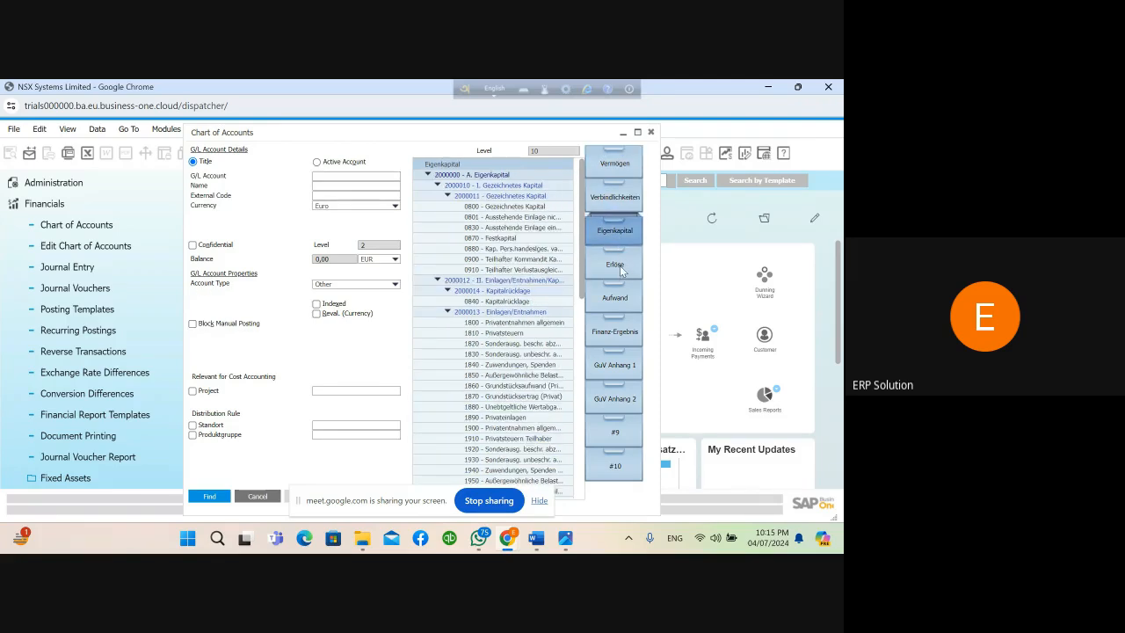
{"action": "left_click", "coordinate": [619, 266]}
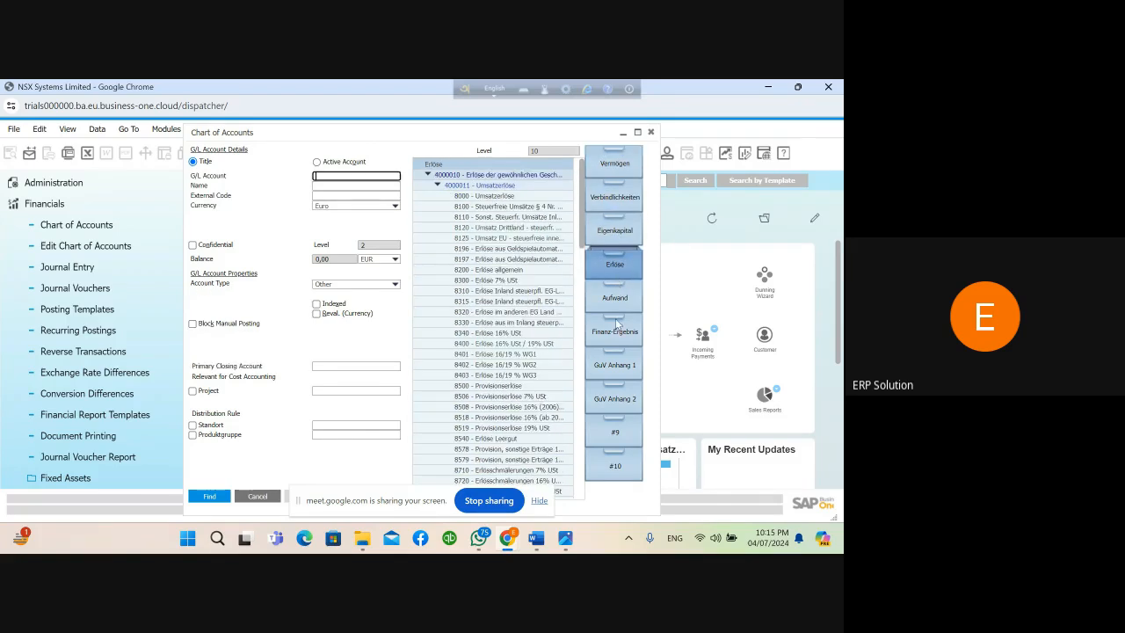
{"action": "left_click", "coordinate": [625, 306]}
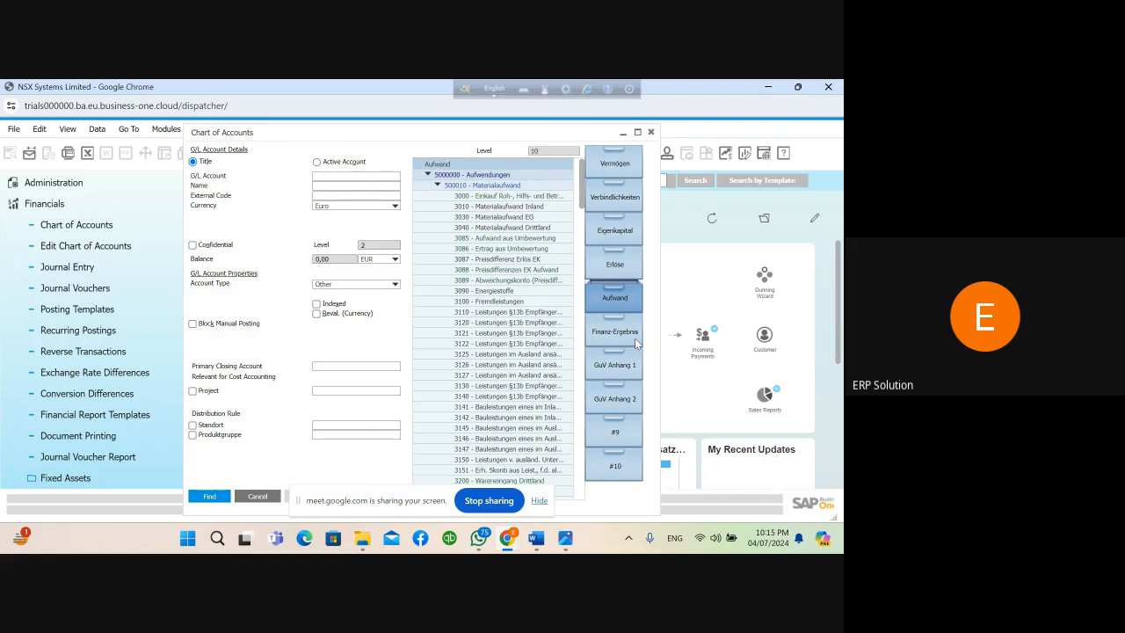
{"action": "left_click", "coordinate": [634, 338]}
{"action": "left_click", "coordinate": [626, 393]}
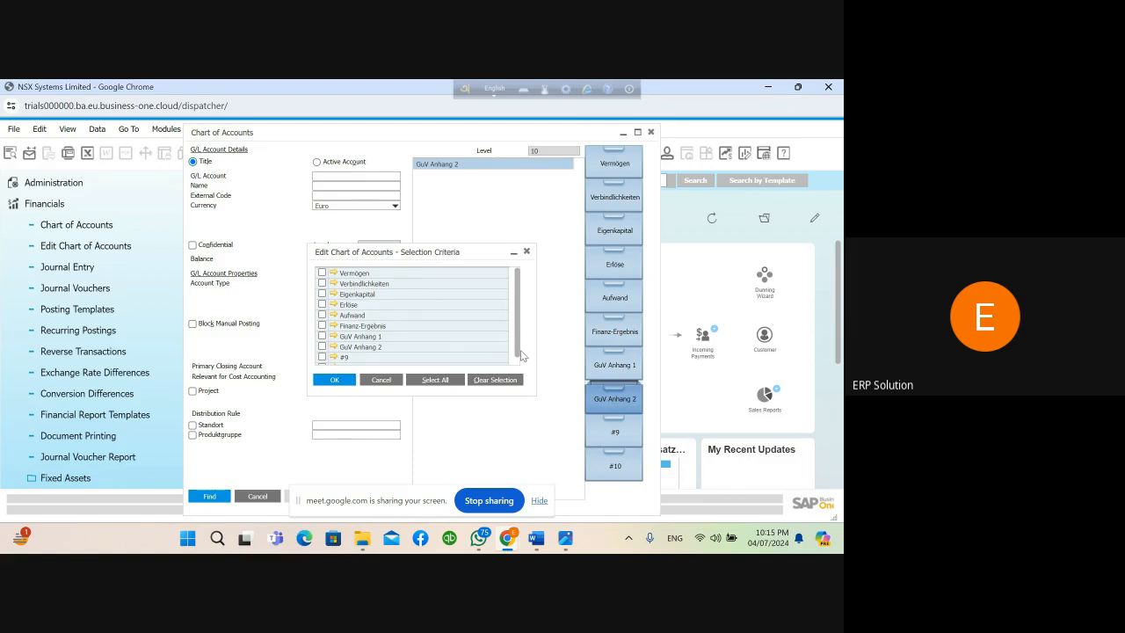
- Open the Vermögen drawer's details from the Edit Chart of Accounts selection criteria and try to rename it Asset
{"action": "left_click_drag", "start_coordinate": [516, 338], "coordinate": [524, 266]}
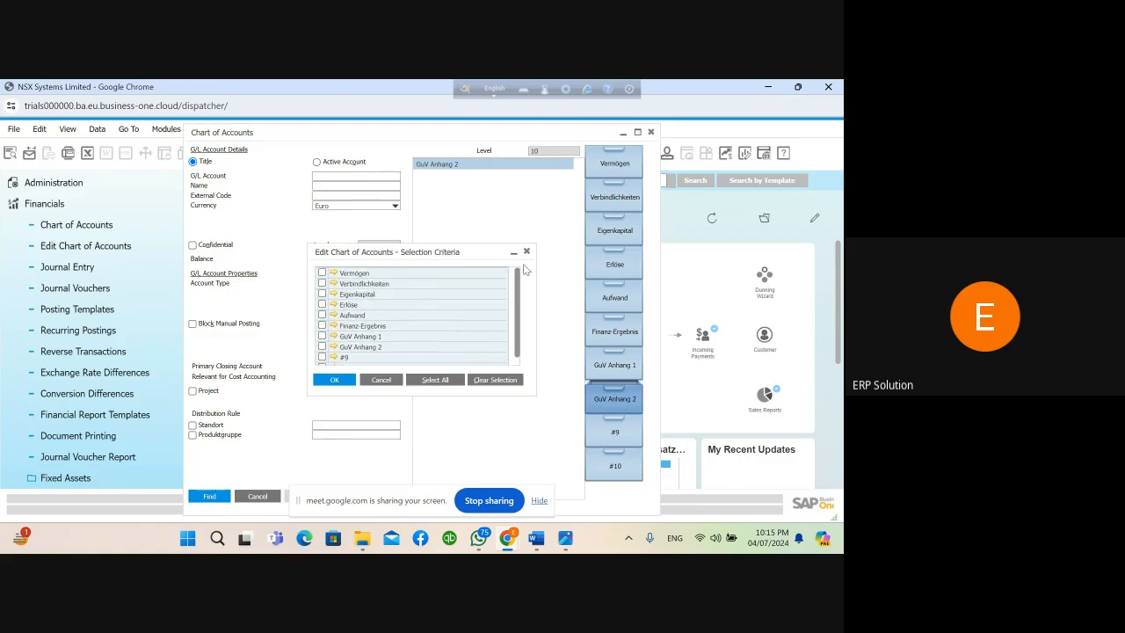
{"action": "double_click", "coordinate": [335, 274]}
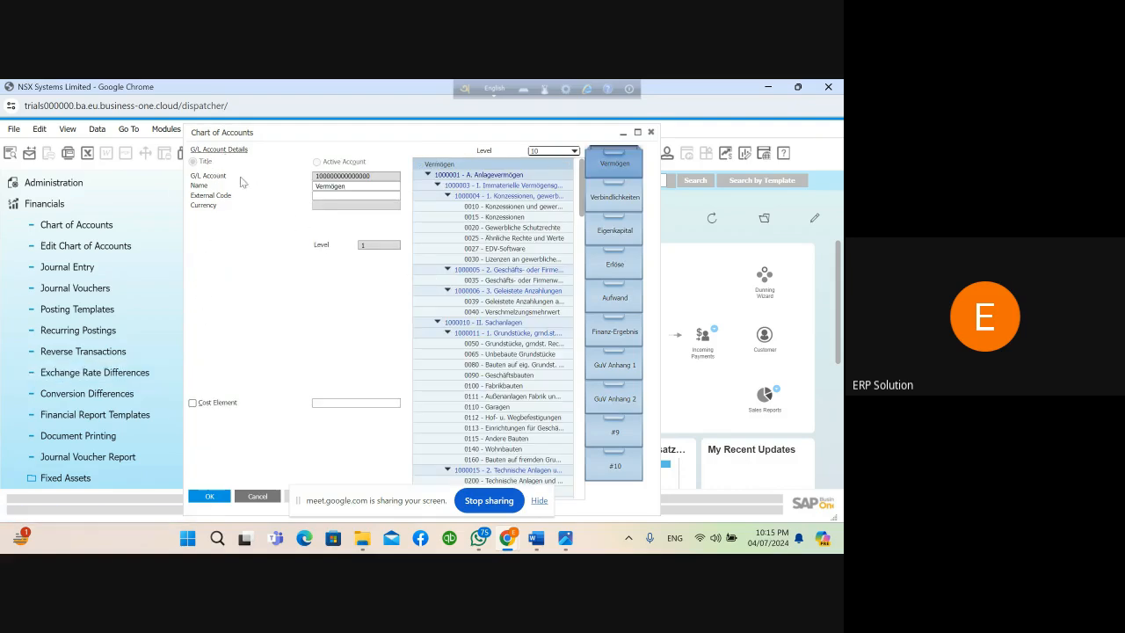
{"action": "left_click", "coordinate": [379, 176]}
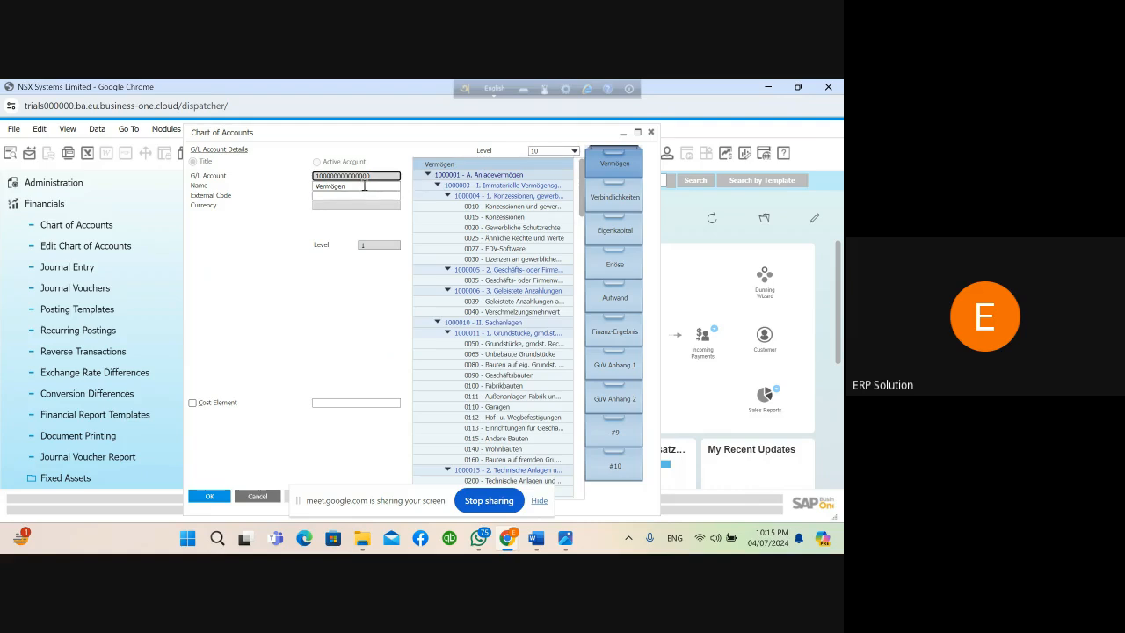
{"action": "left_click", "coordinate": [364, 186]}
{"action": "left_click_drag", "start_coordinate": [363, 186], "coordinate": [276, 191]}
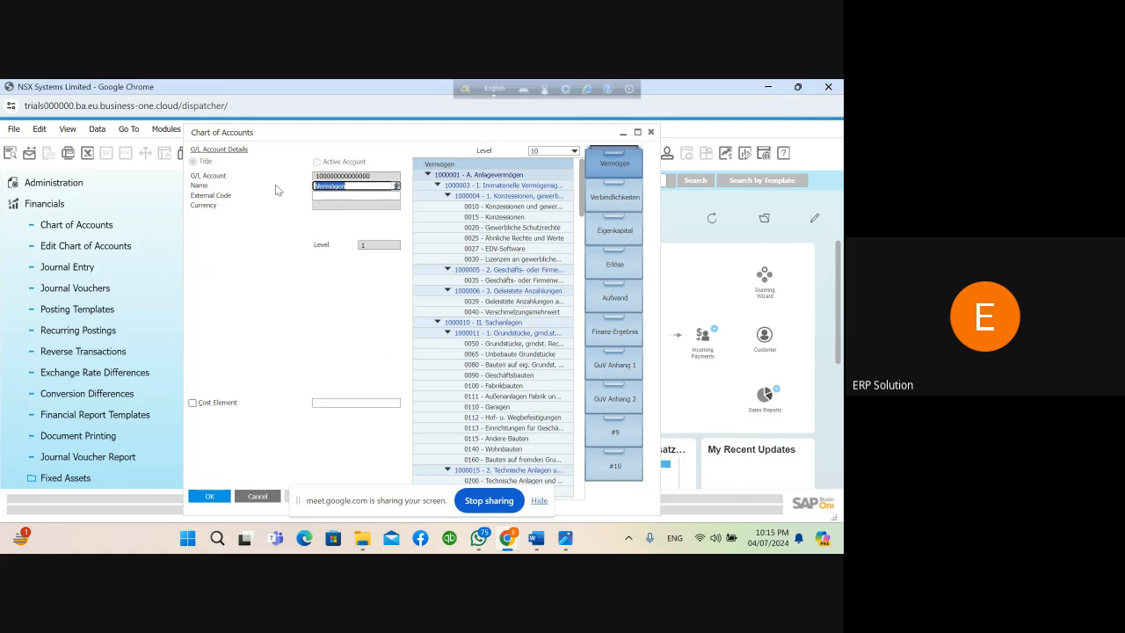
{"action": "key", "text": "Delete"}
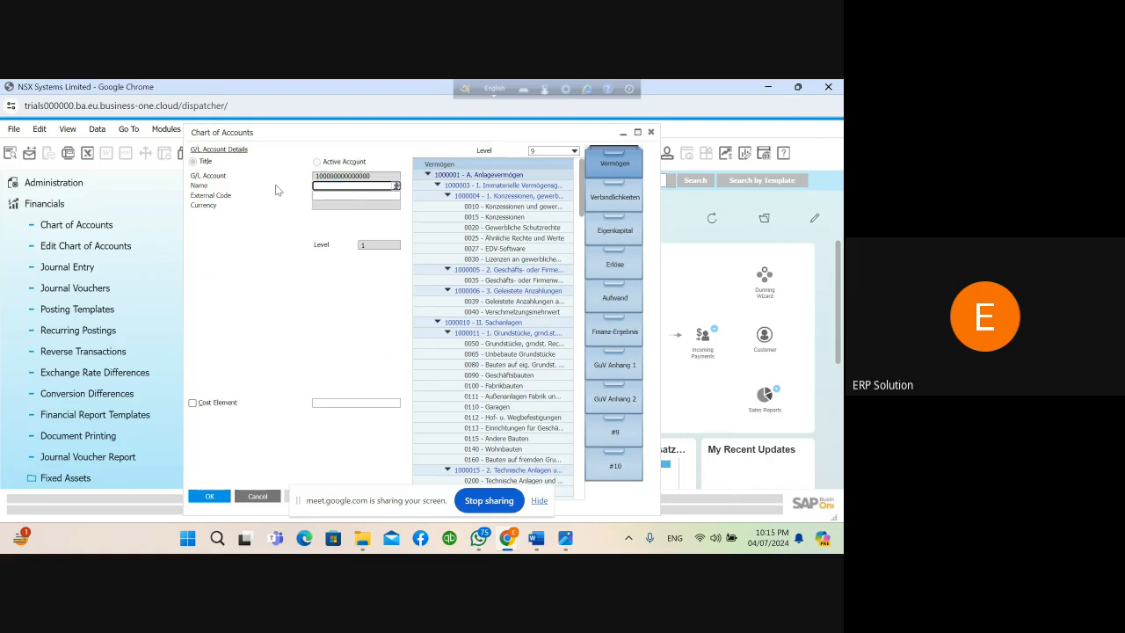
{"action": "type", "text": "Asset"}
{"action": "key", "text": "Return"}
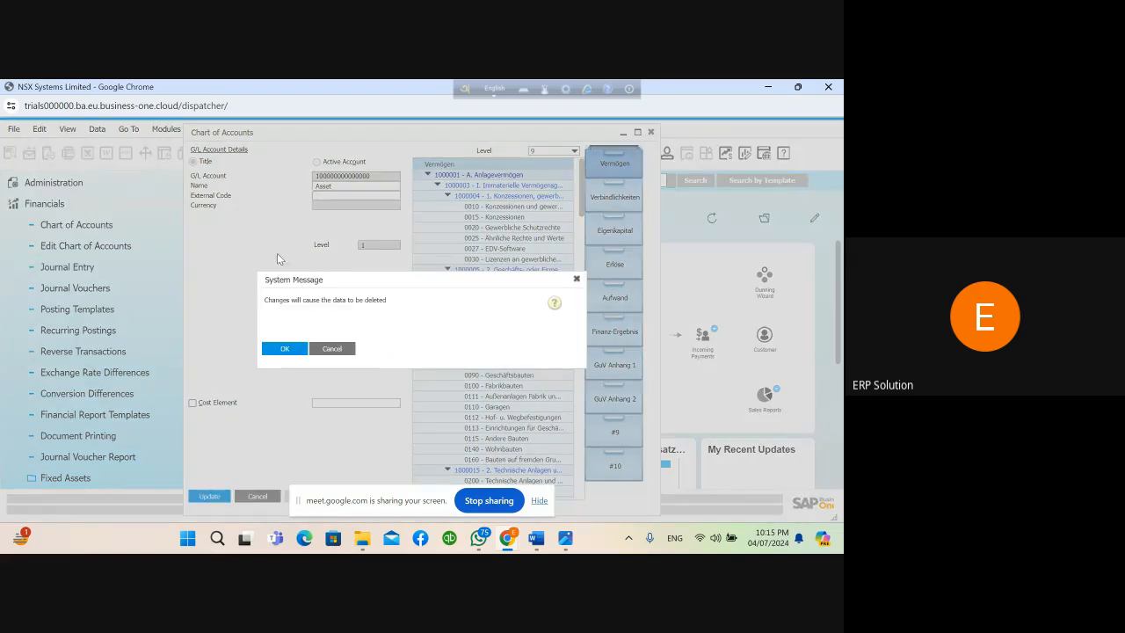
{"action": "left_click", "coordinate": [279, 350]}
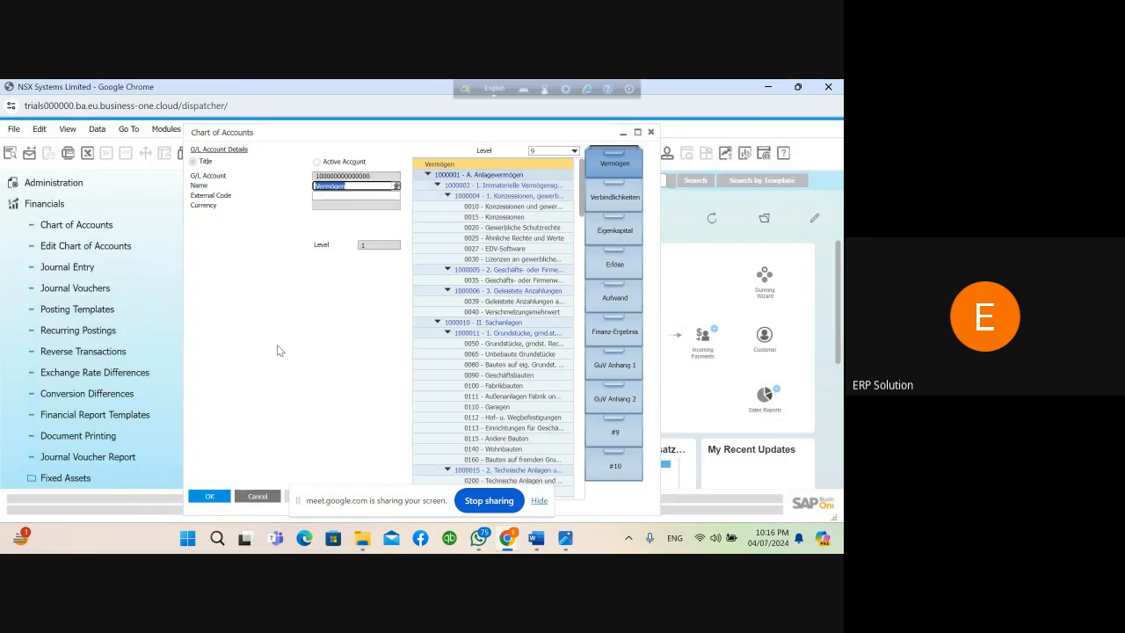
{"action": "left_click", "coordinate": [226, 499]}
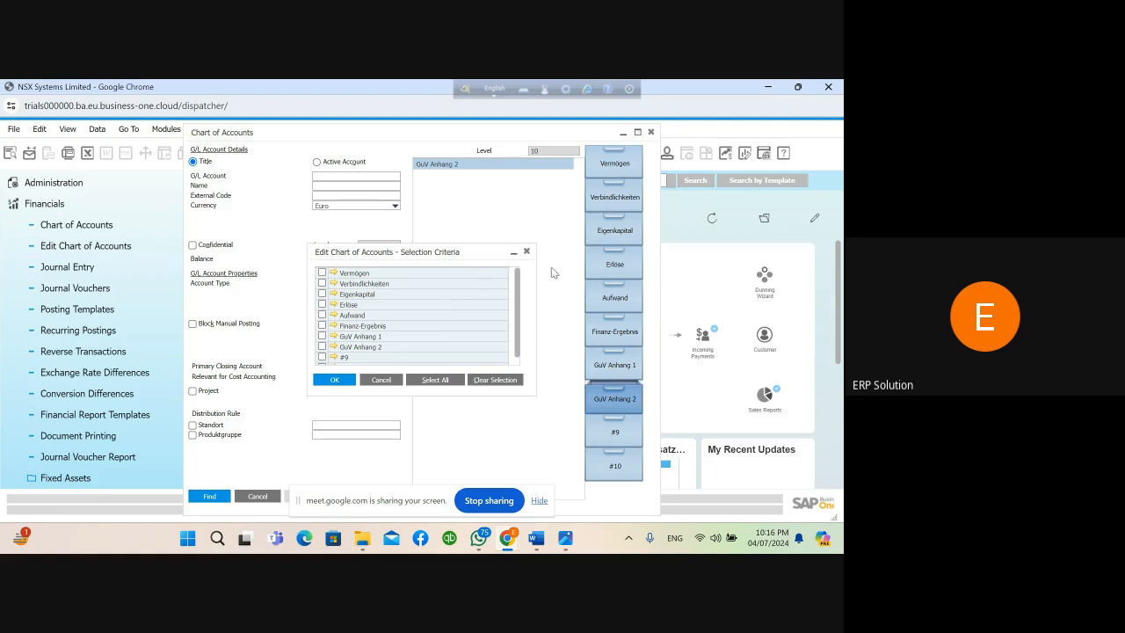
{"action": "left_click", "coordinate": [526, 251]}
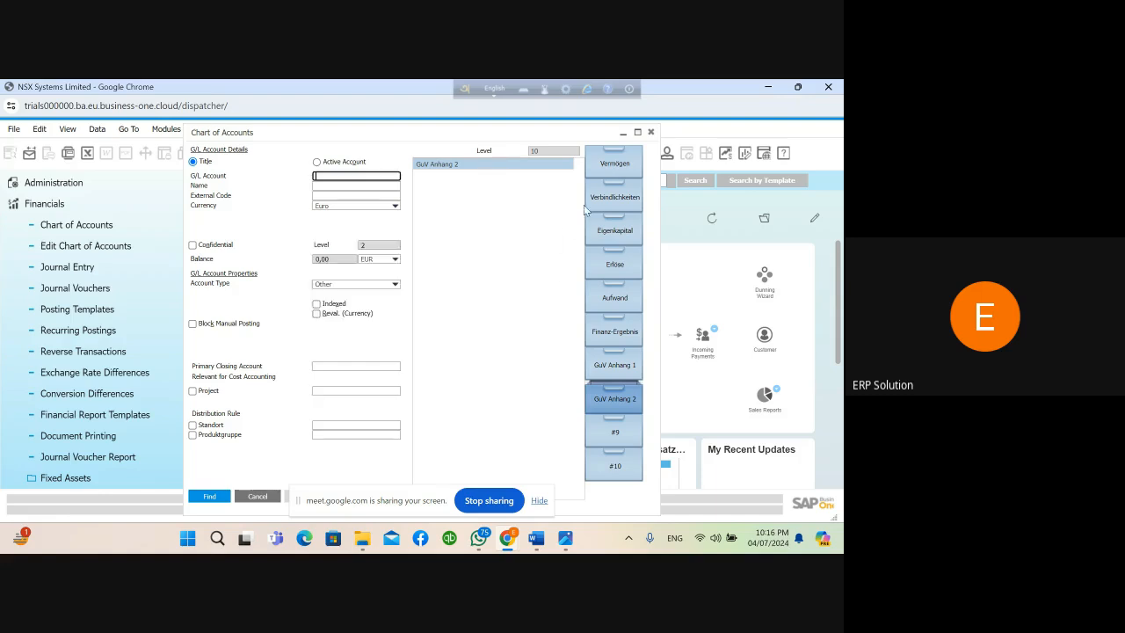
- Select the Vermögen title in the Chart of Accounts and replace its name with Aset
{"action": "left_click", "coordinate": [620, 163]}
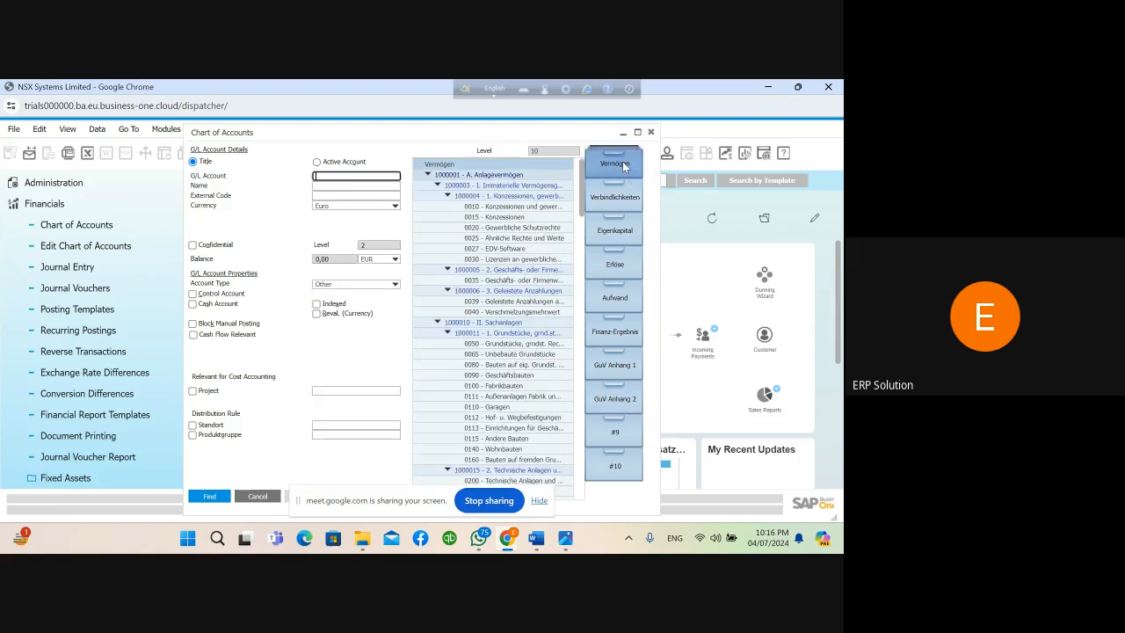
{"action": "left_click", "coordinate": [436, 170]}
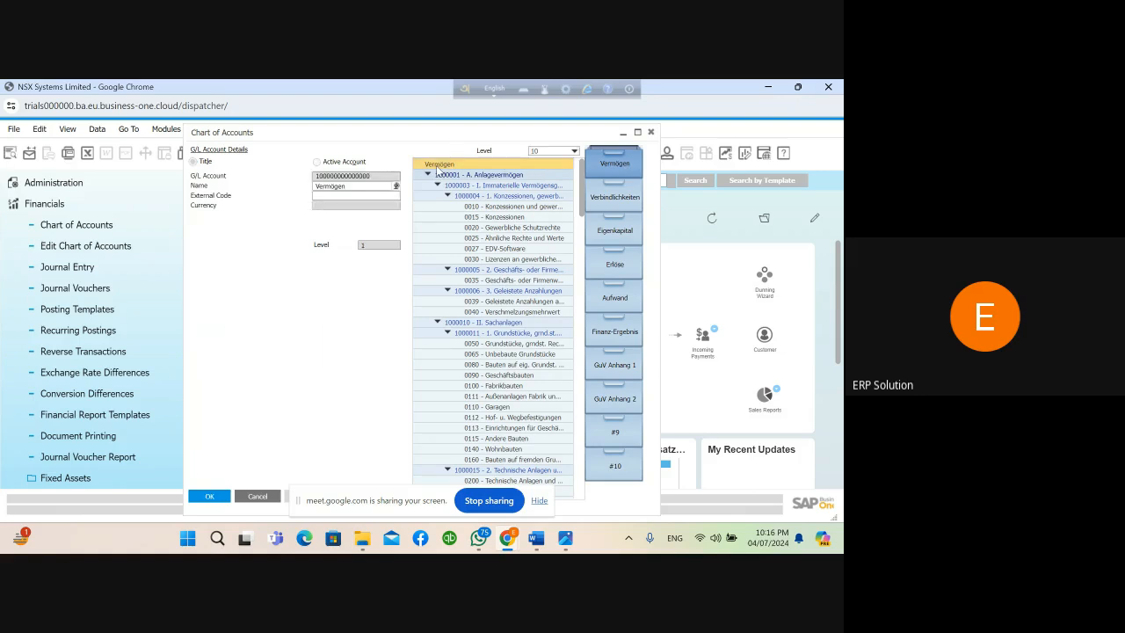
{"action": "key", "text": "BackSpace"}
{"action": "type", "text": "Asset"}
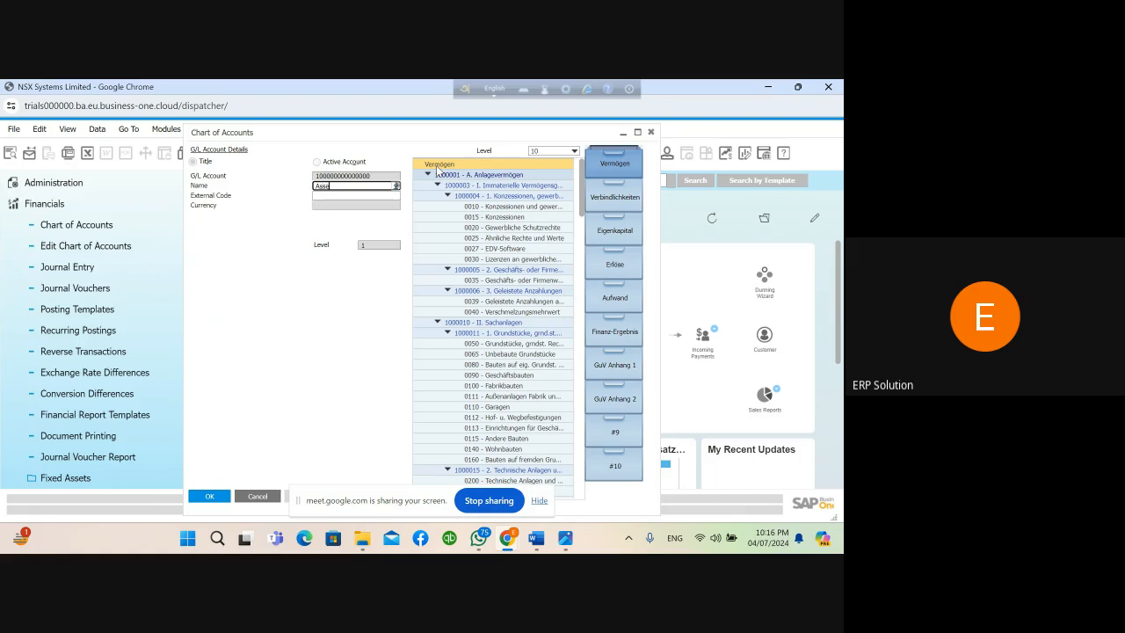
{"action": "key", "text": "BackSpace"}
{"action": "key", "text": "BackSpace"}
{"action": "key", "text": "BackSpace"}
{"action": "key", "text": "BackSpace"}
{"action": "type", "text": "A"}
{"action": "type", "text": "ss"}
{"action": "key", "text": "Tab"}
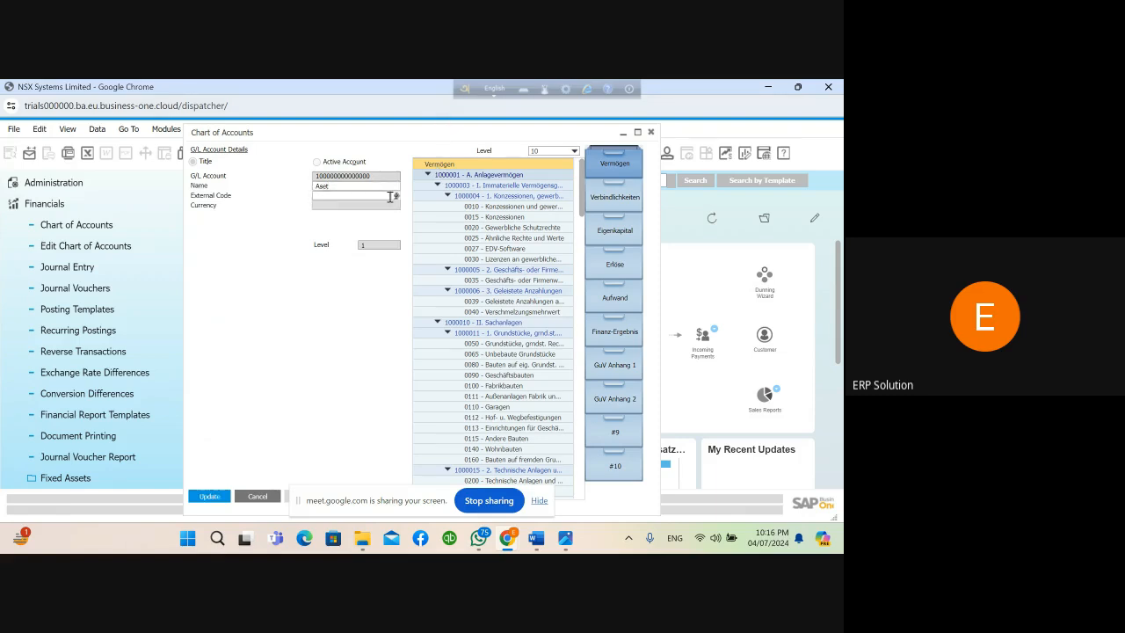
- Try to save the changed name of the Vermögen title
{"action": "key", "text": "Escape"}
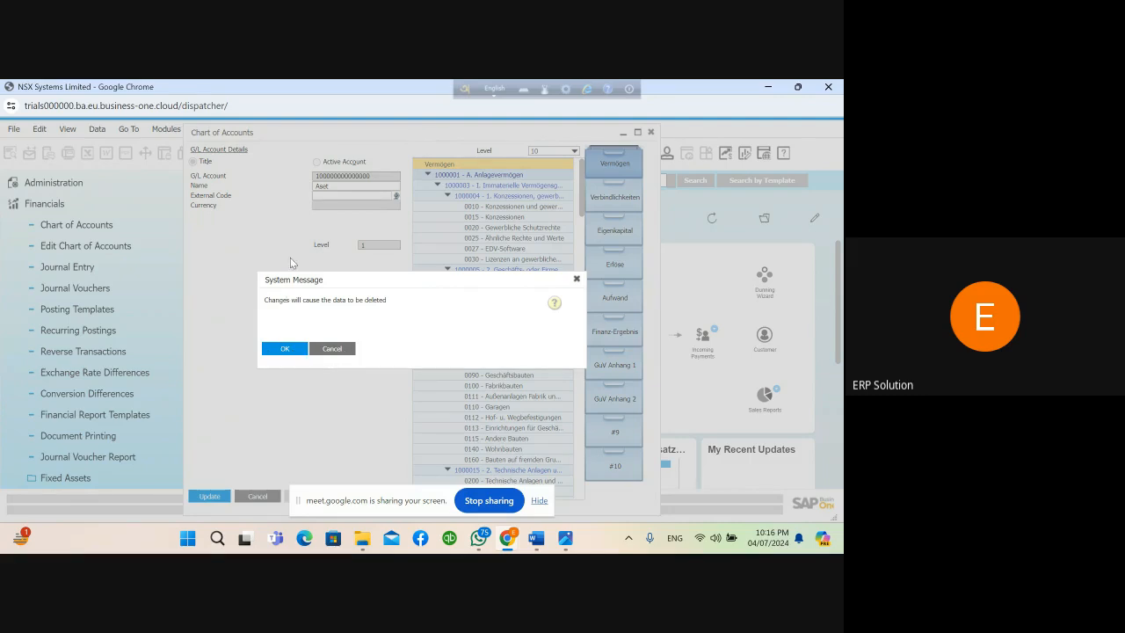
{"action": "left_click", "coordinate": [332, 349]}
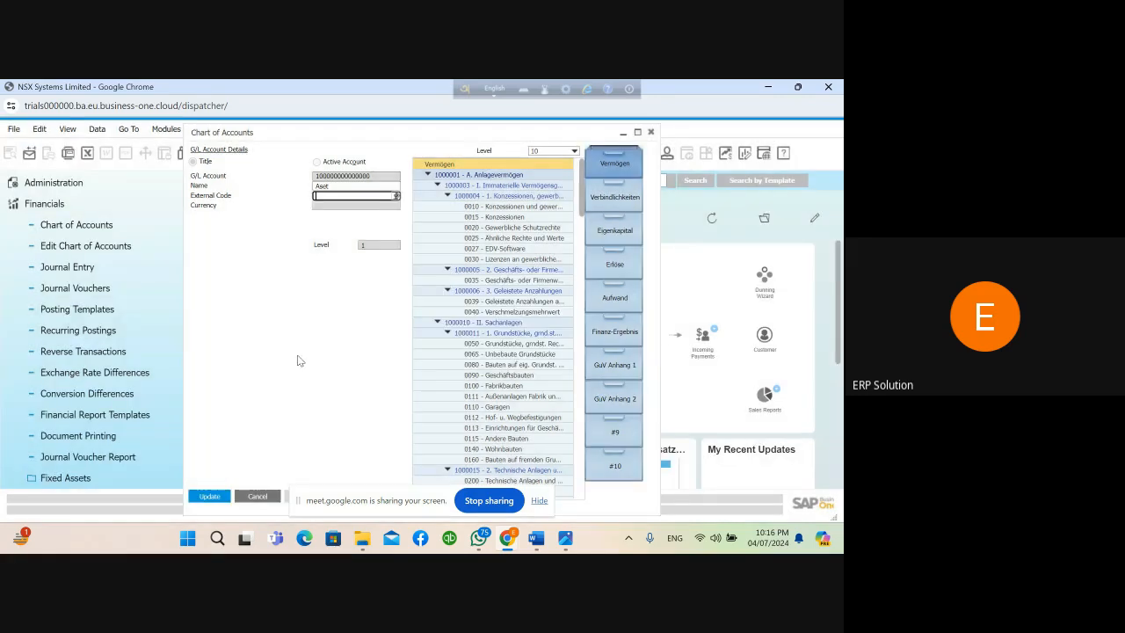
{"action": "left_click", "coordinate": [208, 499]}
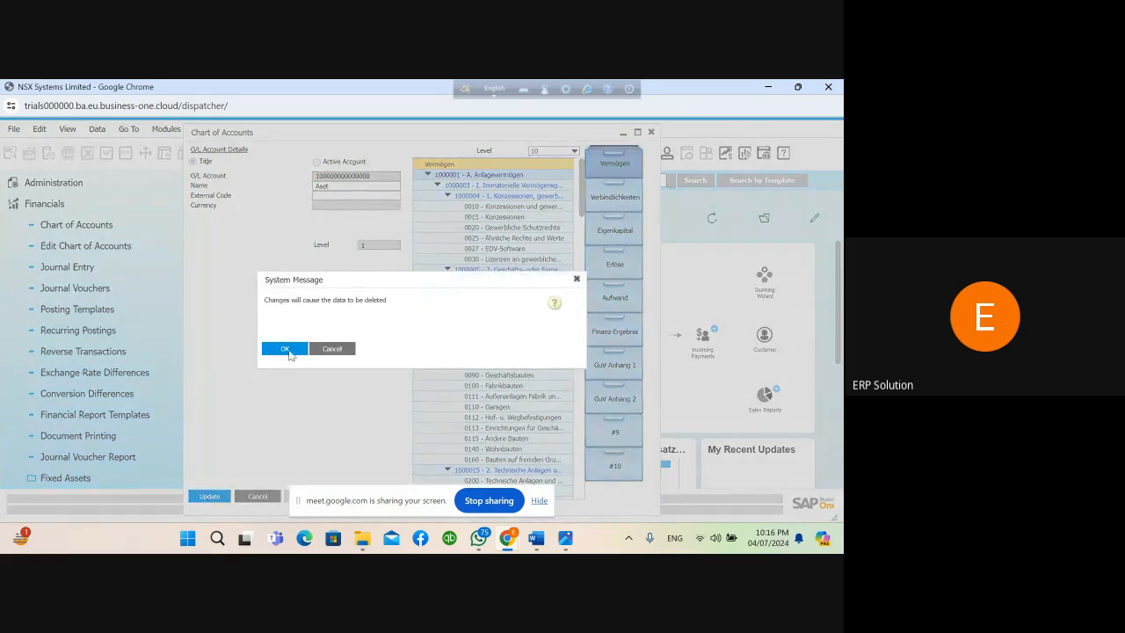
{"action": "left_click", "coordinate": [284, 350]}
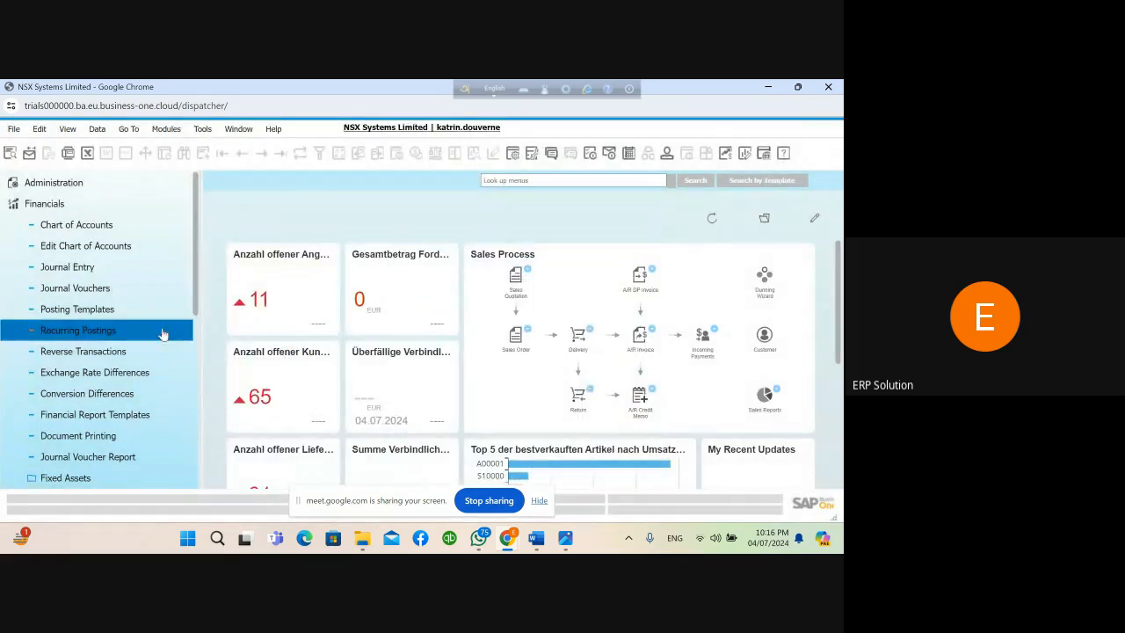
- Reopen the Chart of Accounts and check the details of the Vermögen and 1000001 - A. Anlagevermögen titles
{"action": "left_click", "coordinate": [111, 230]}
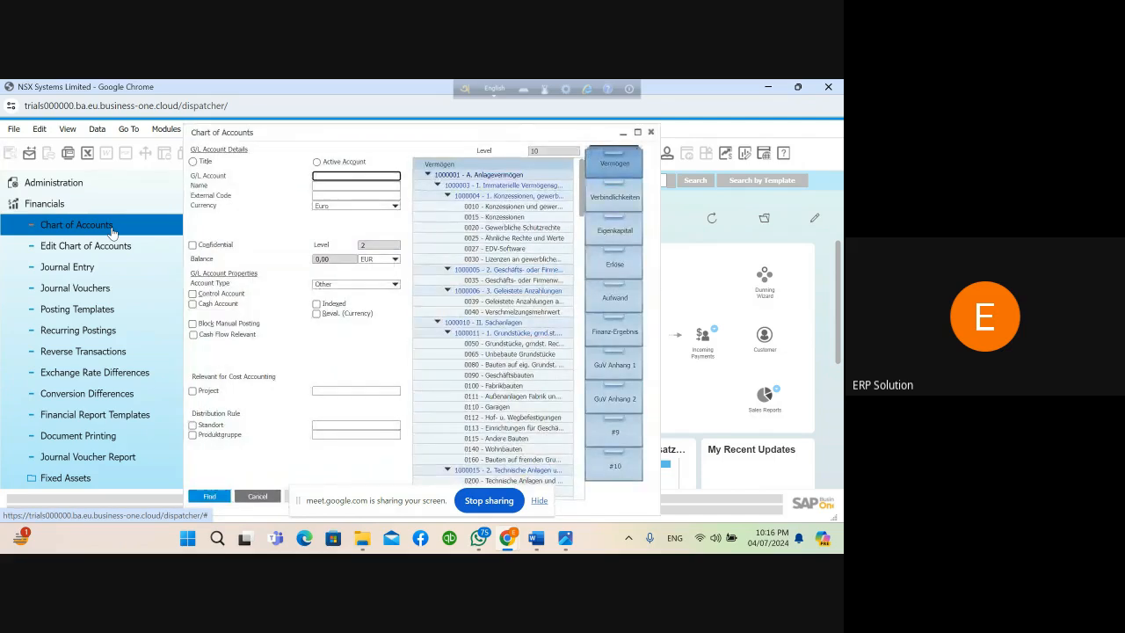
{"action": "left_click", "coordinate": [465, 168]}
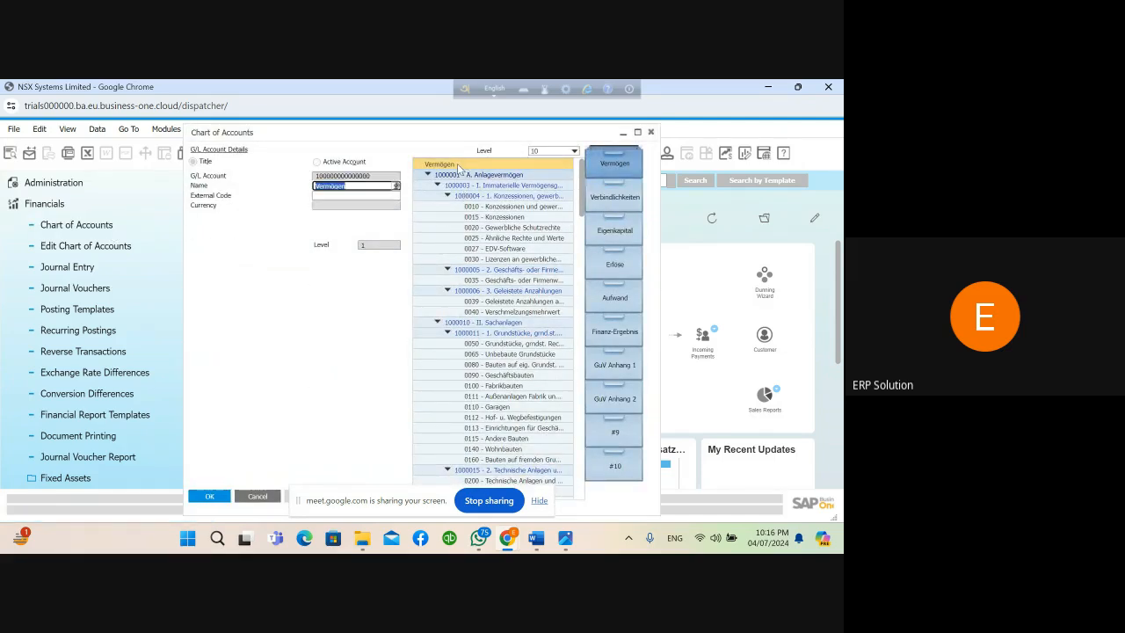
{"action": "left_click", "coordinate": [467, 176]}
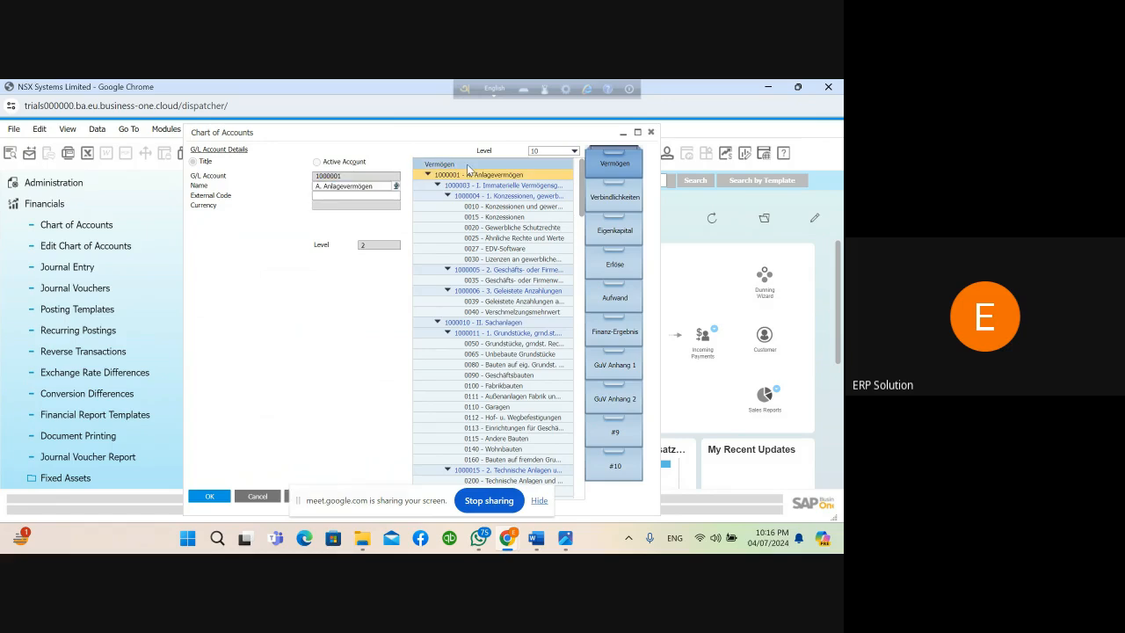
{"action": "left_click", "coordinate": [426, 167]}
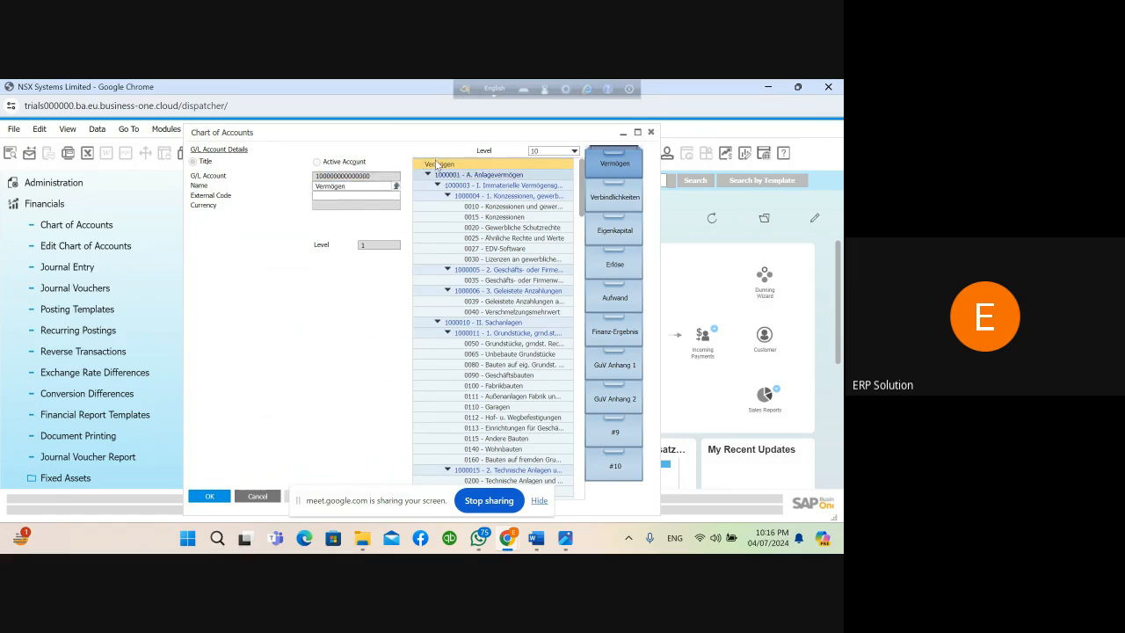
{"action": "left_click", "coordinate": [437, 173]}
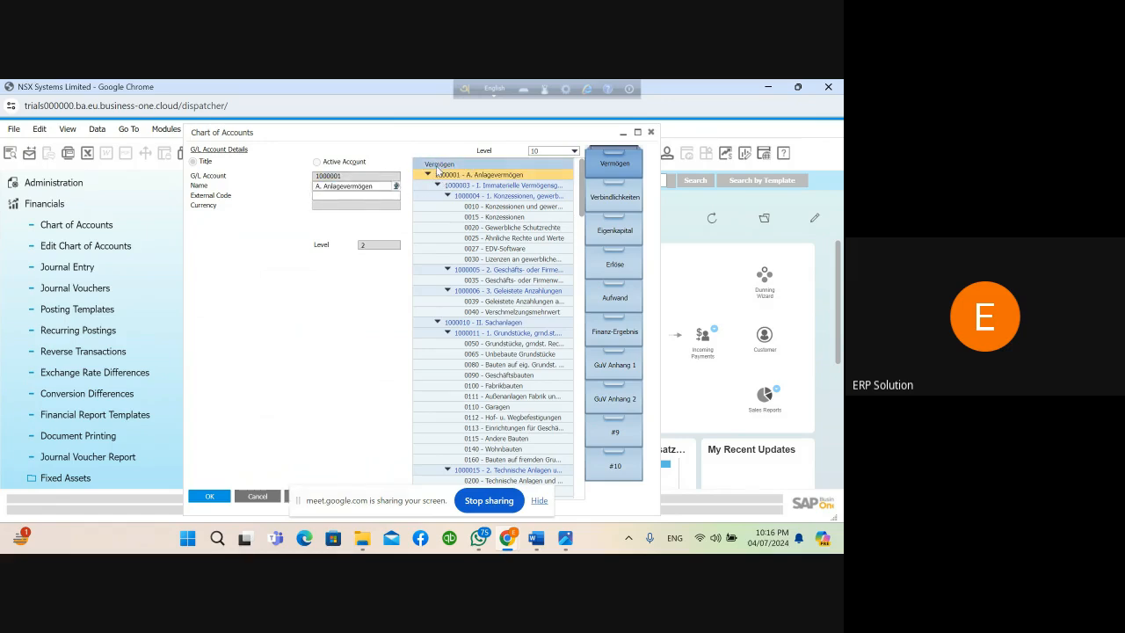
- Add an English translation reading "English" for the account name of the Vermögen title
{"action": "left_click", "coordinate": [437, 167]}
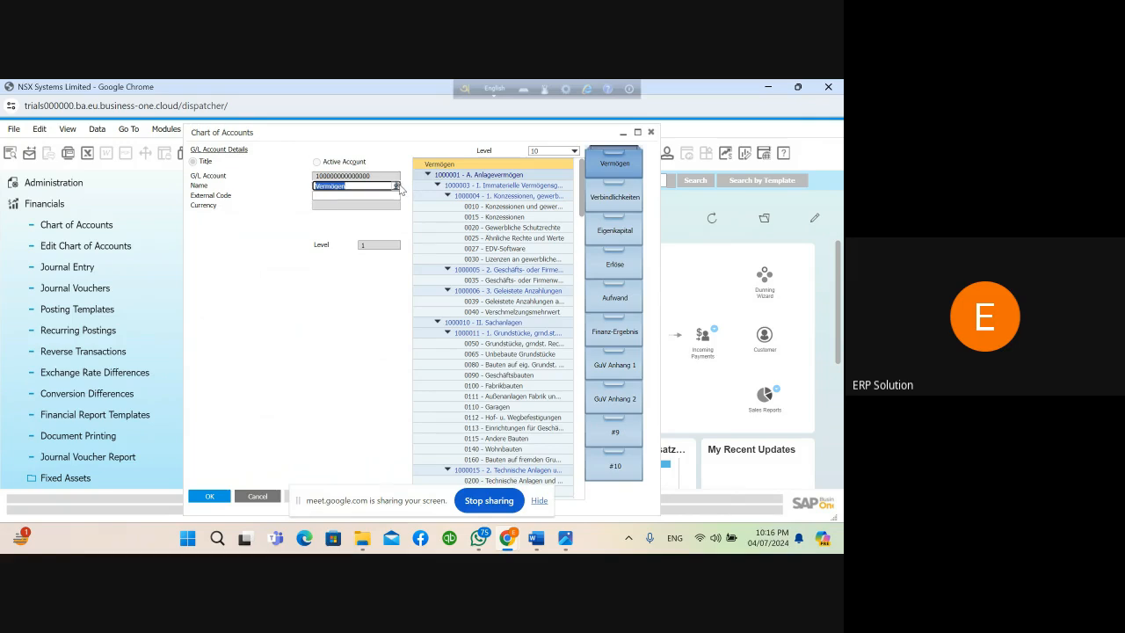
{"action": "left_click", "coordinate": [399, 186]}
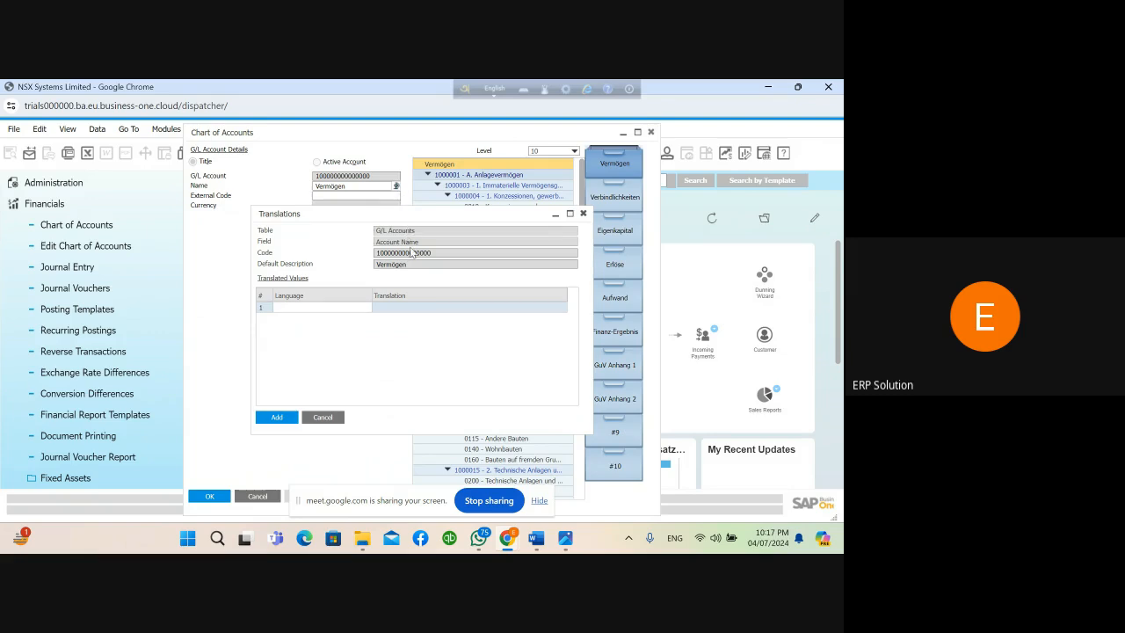
{"action": "left_click", "coordinate": [333, 309]}
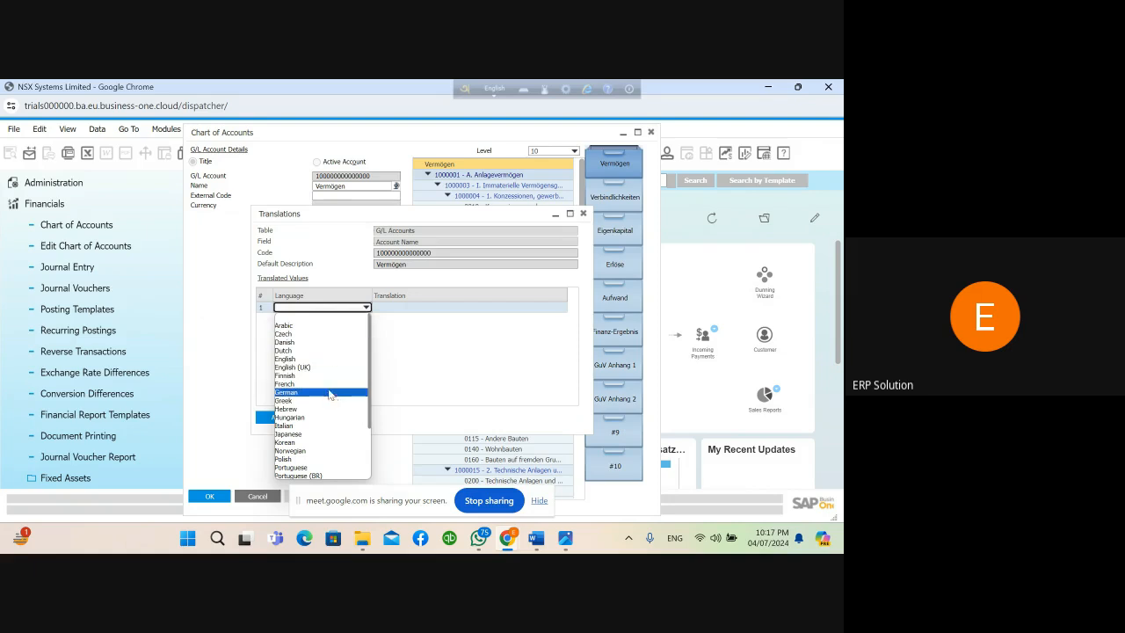
{"action": "left_click", "coordinate": [337, 360]}
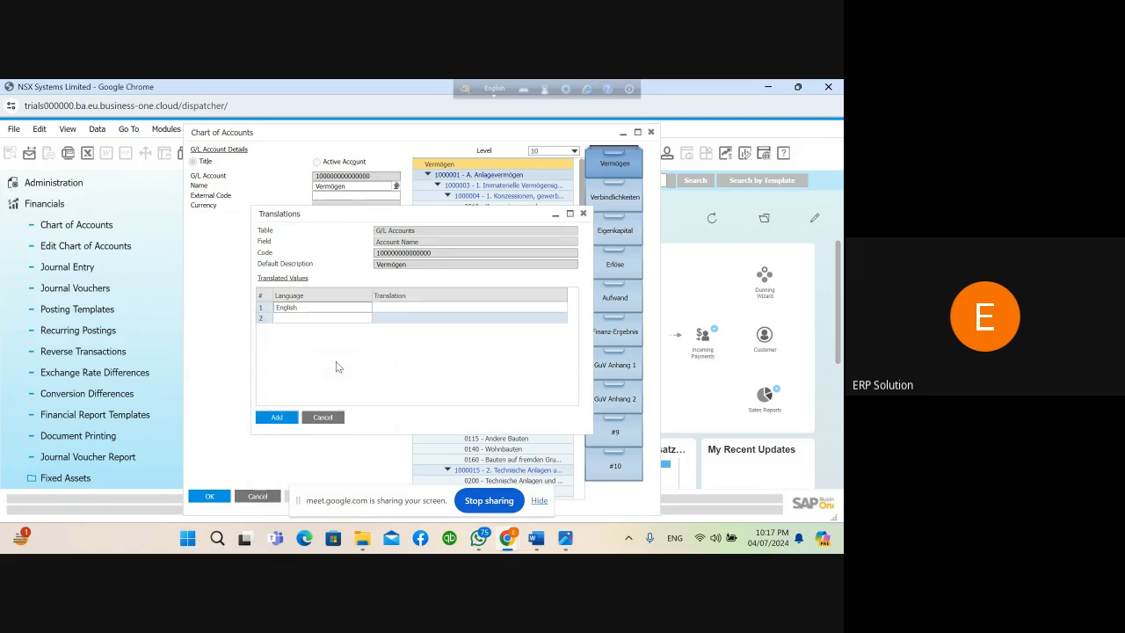
{"action": "left_click", "coordinate": [286, 422]}
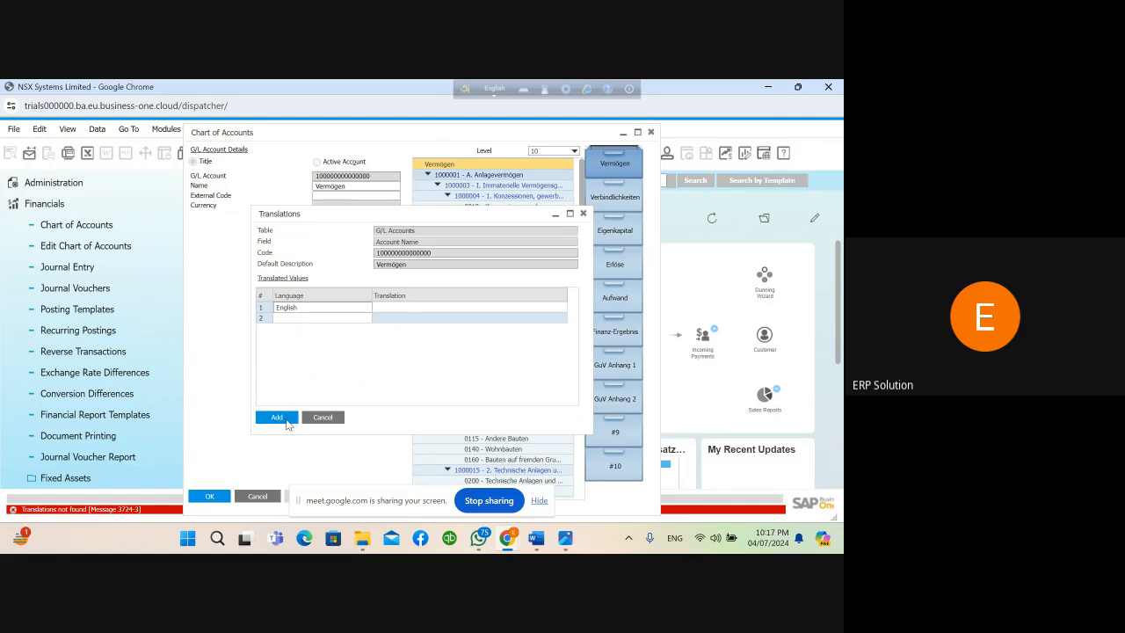
{"action": "left_click", "coordinate": [403, 307]}
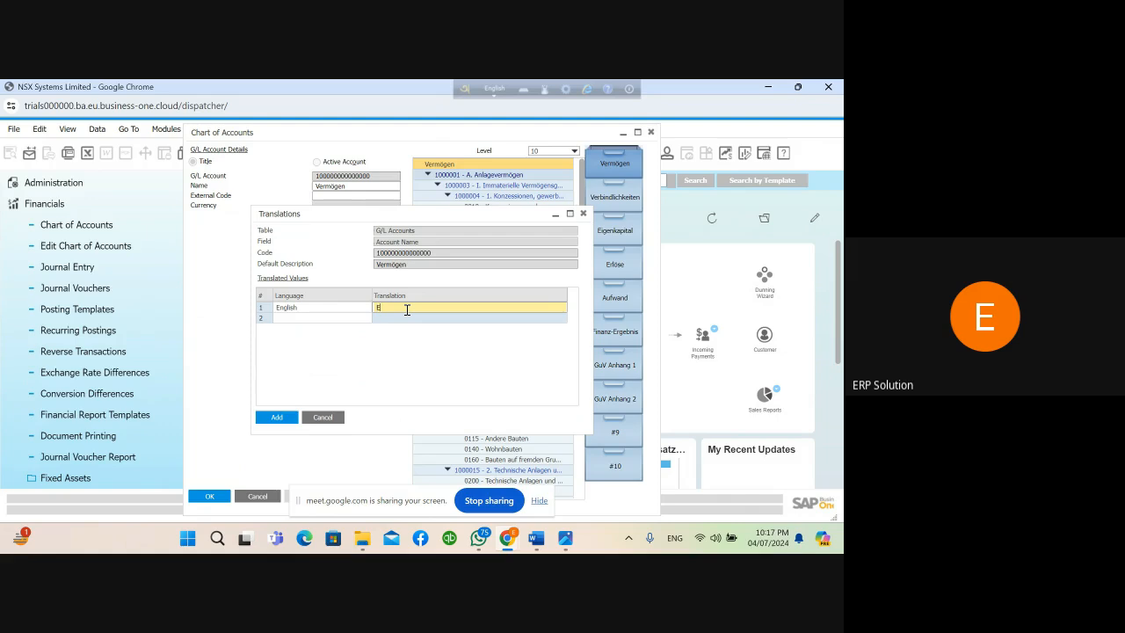
{"action": "type", "text": "English"}
{"action": "left_click", "coordinate": [282, 416]}
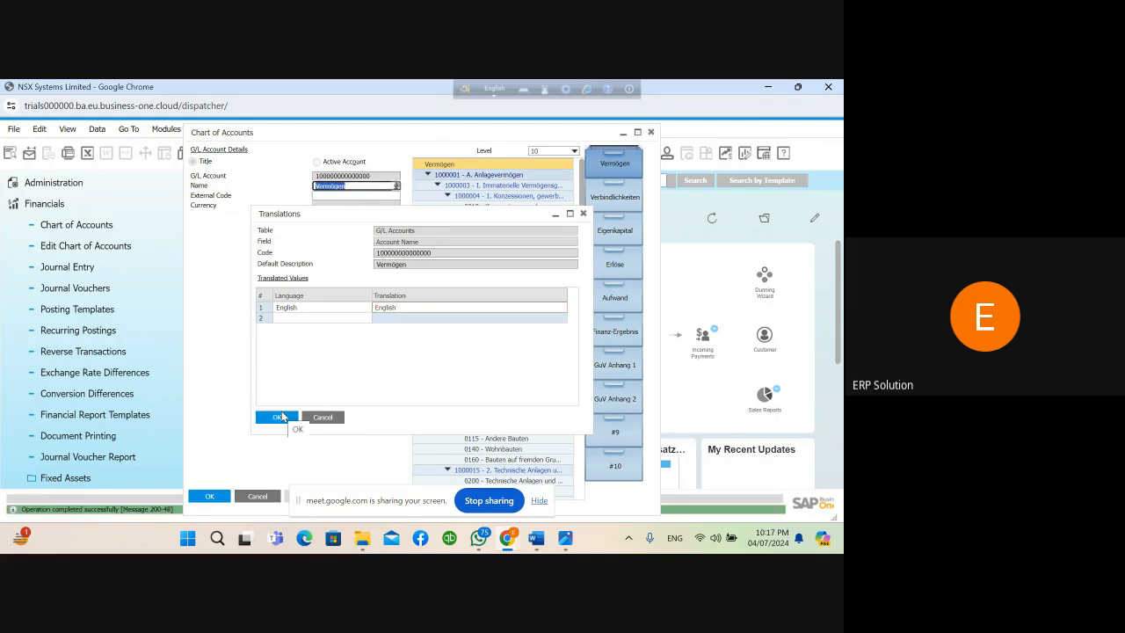
- Change the language of the Vermögen title's translation entry to German and save it
{"action": "left_click", "coordinate": [317, 308]}
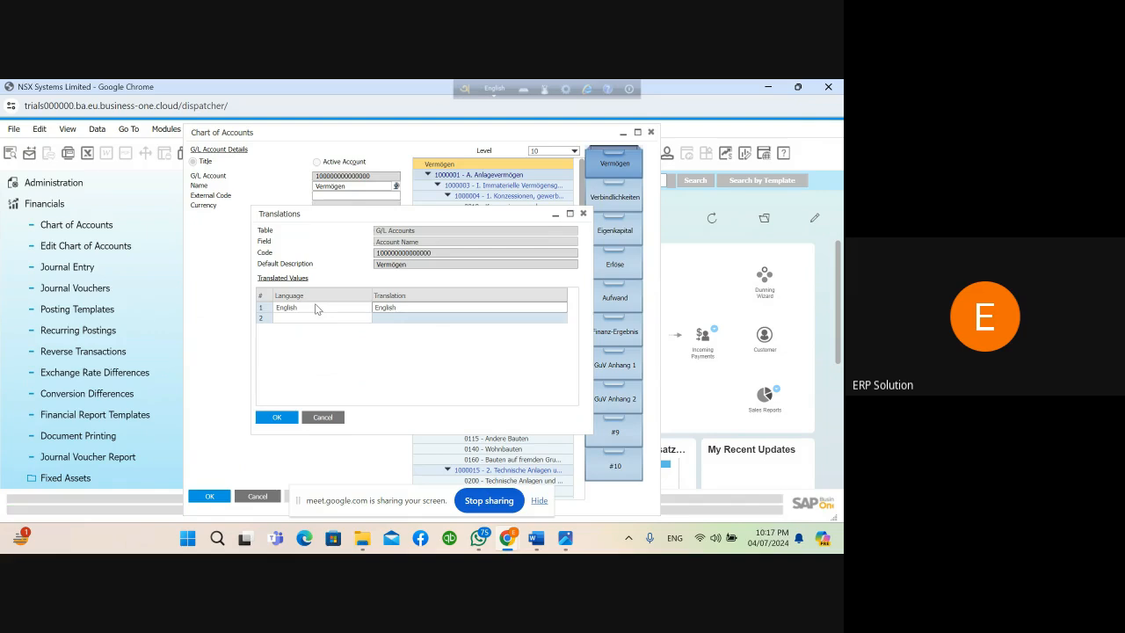
{"action": "left_click", "coordinate": [317, 307]}
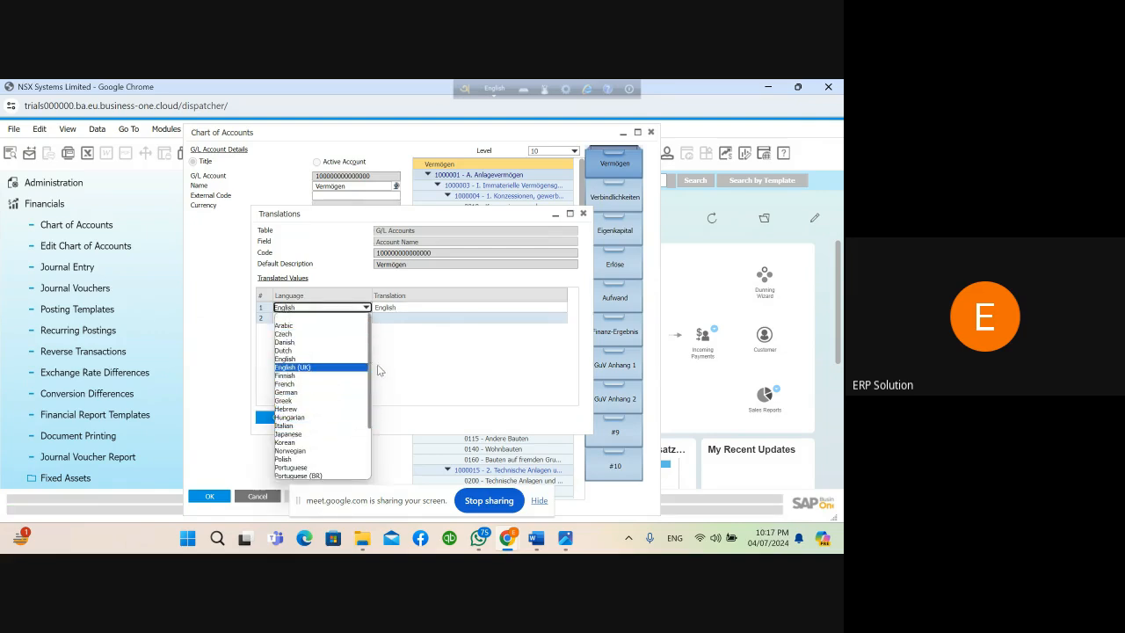
{"action": "left_click", "coordinate": [297, 392]}
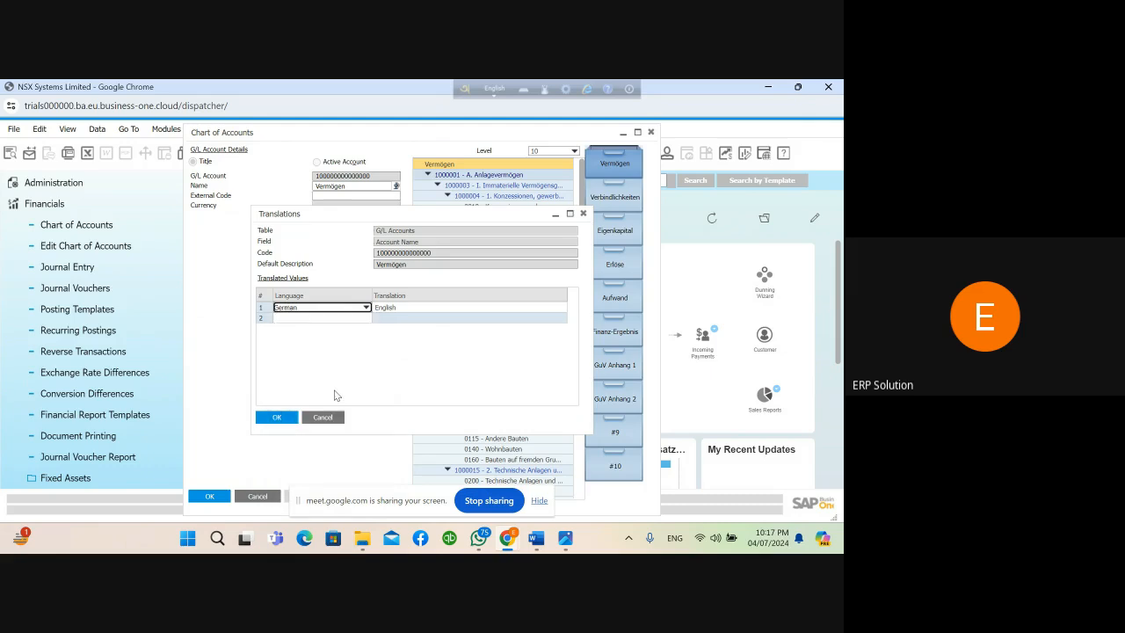
{"action": "left_click", "coordinate": [292, 419]}
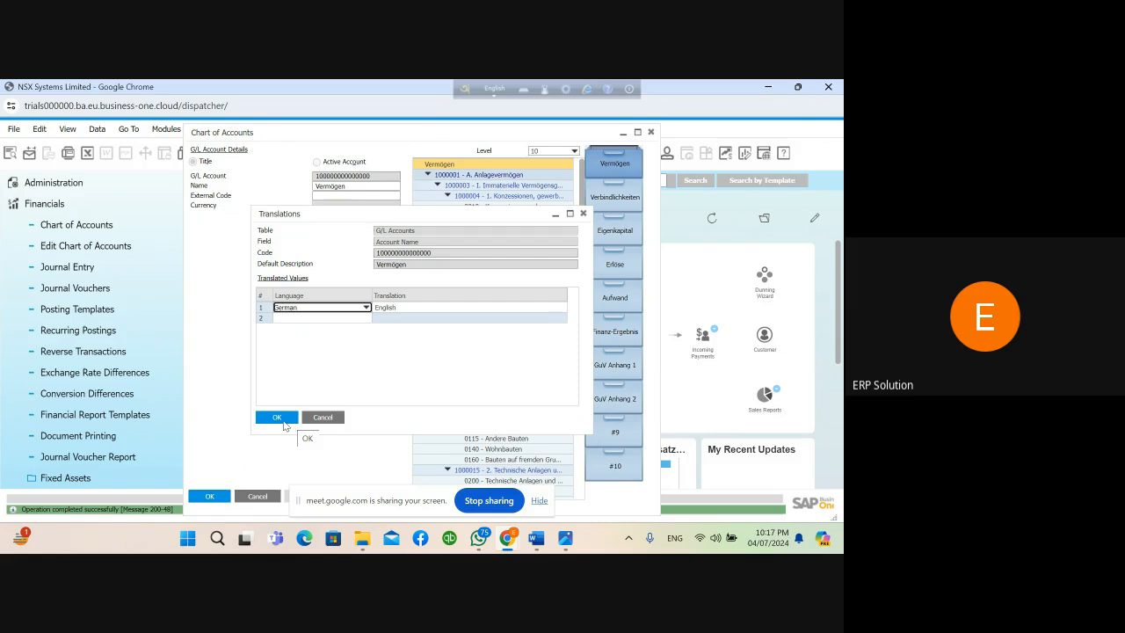
{"action": "left_click", "coordinate": [277, 418]}
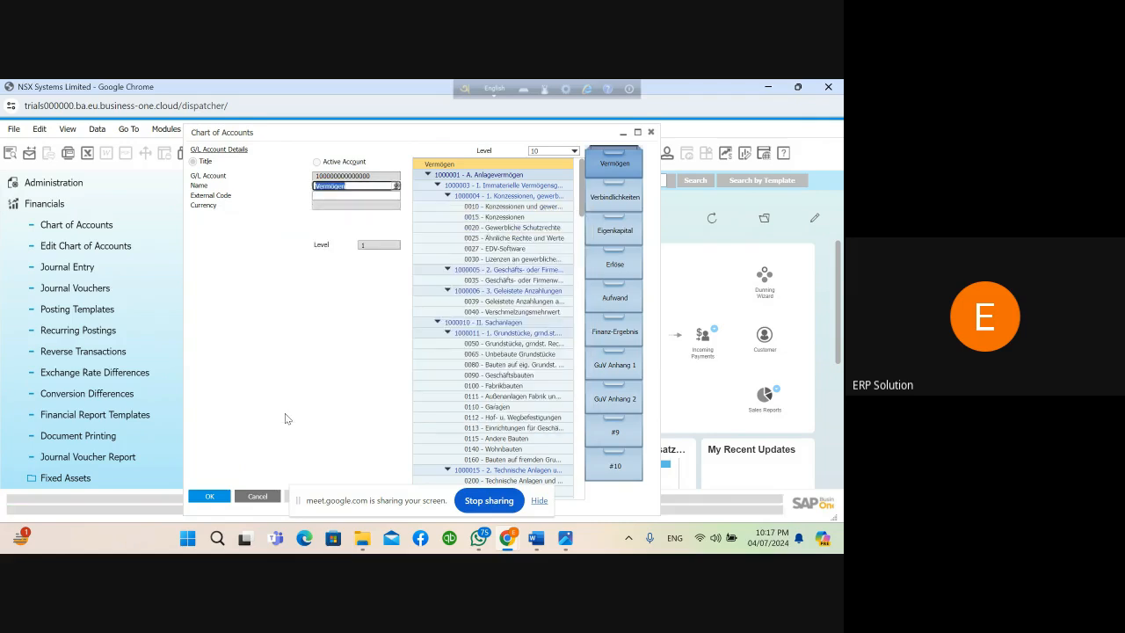
- Rename the Vermögen title in the Chart of Accounts as Asset and save the change
{"action": "left_click", "coordinate": [444, 168]}
{"action": "left_click", "coordinate": [373, 187]}
{"action": "type", "text": "Asset"}
{"action": "key", "text": "Tab"}
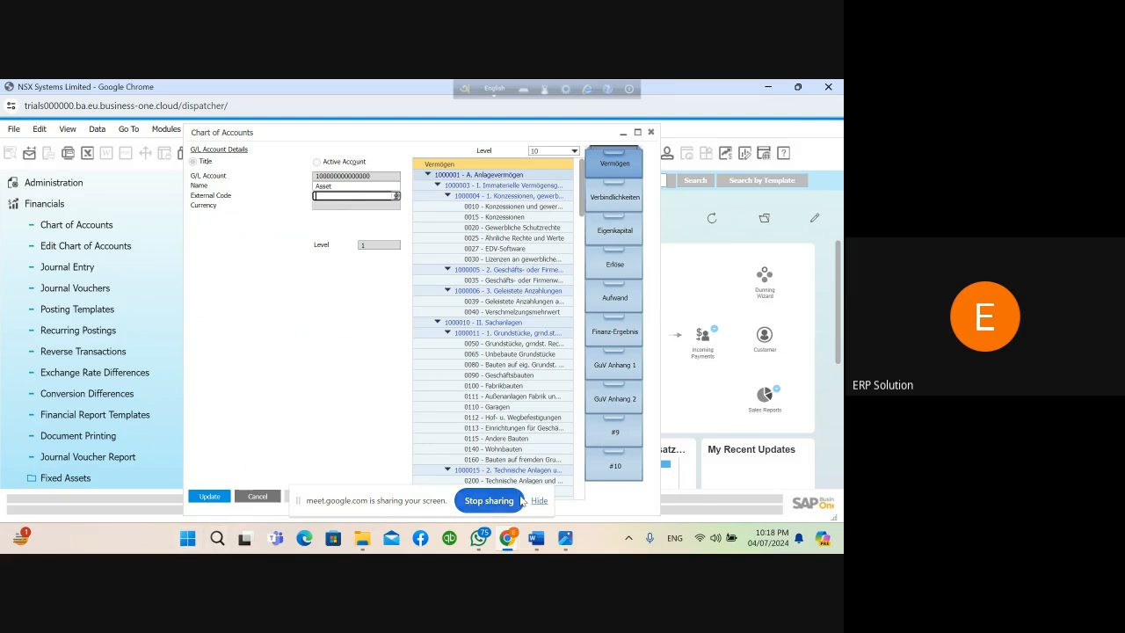
{"action": "left_click", "coordinate": [538, 501]}
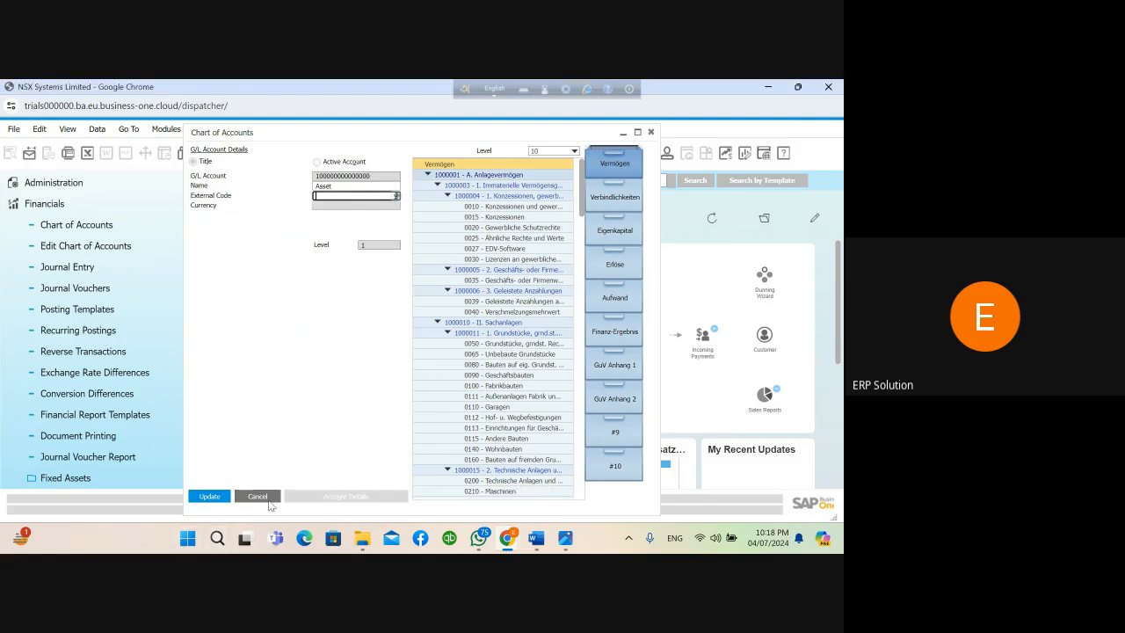
{"action": "left_click", "coordinate": [218, 498]}
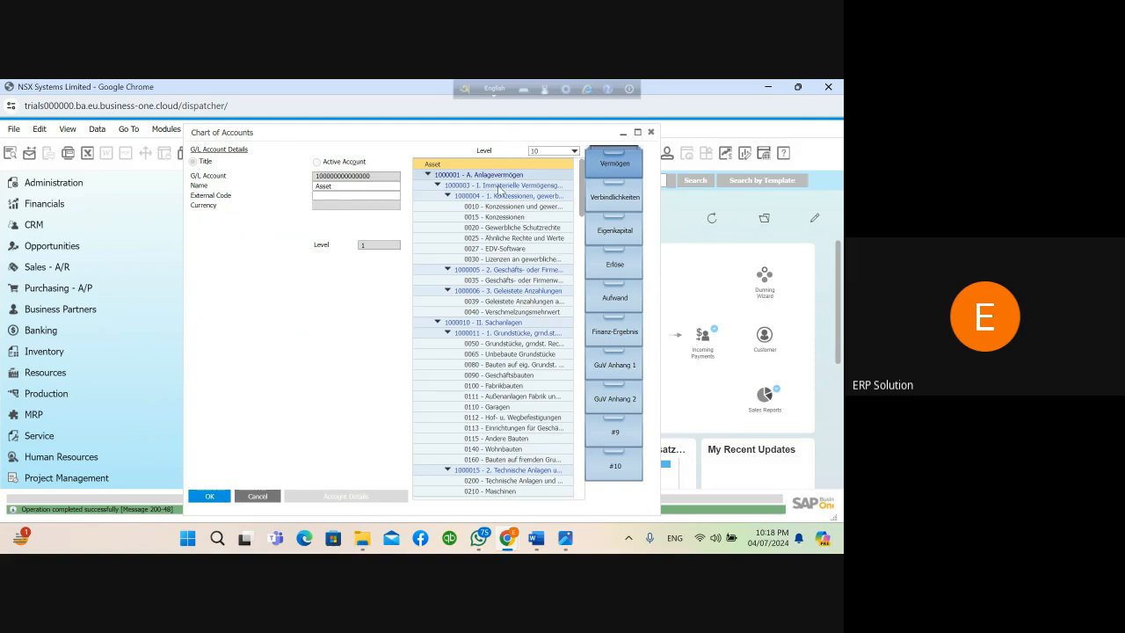
- Switch to the Chart Of Accounts-SBD spreadsheet in Google Sheets and filter the Account Group column to Assets only
{"action": "mouse_move", "coordinate": [478, 538]}
{"action": "left_click", "coordinate": [363, 475]}
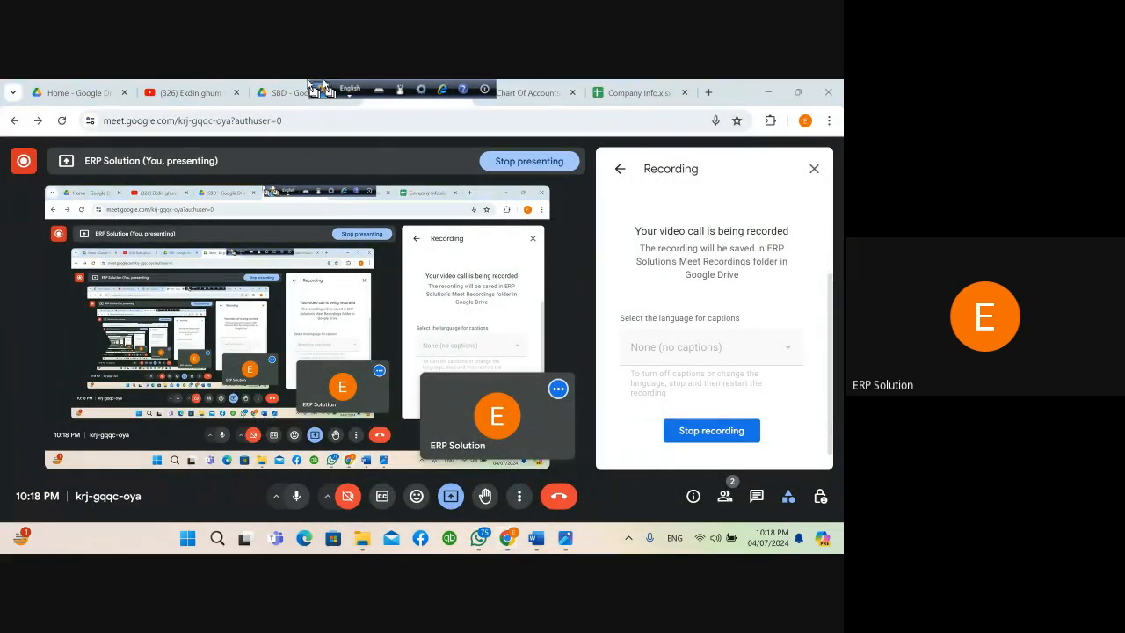
{"action": "left_click", "coordinate": [488, 88]}
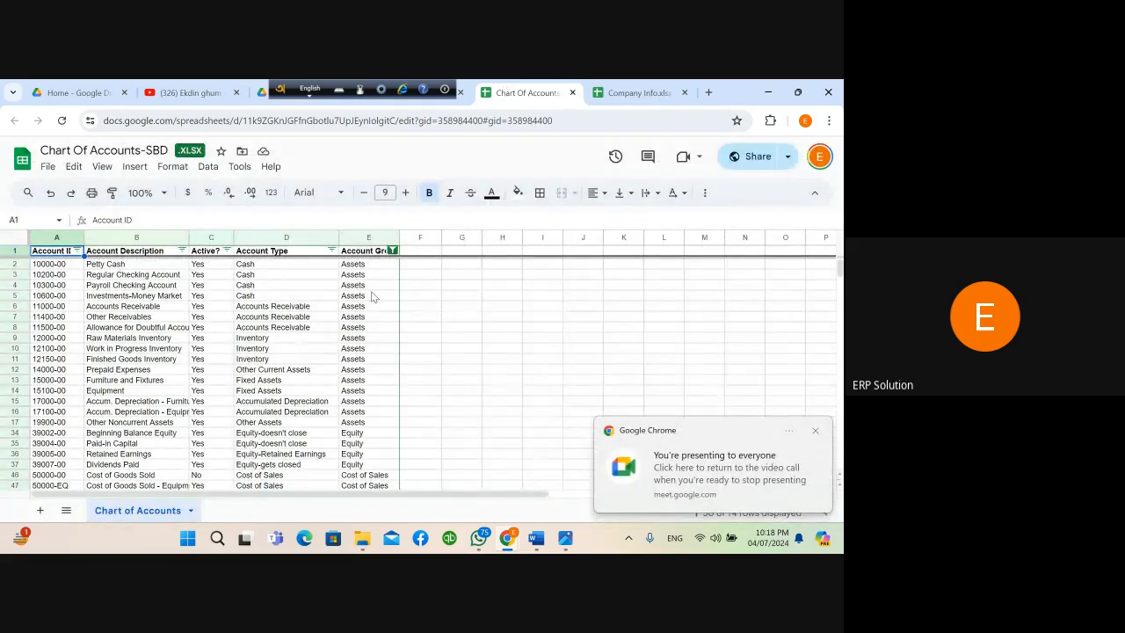
{"action": "left_click", "coordinate": [392, 251]}
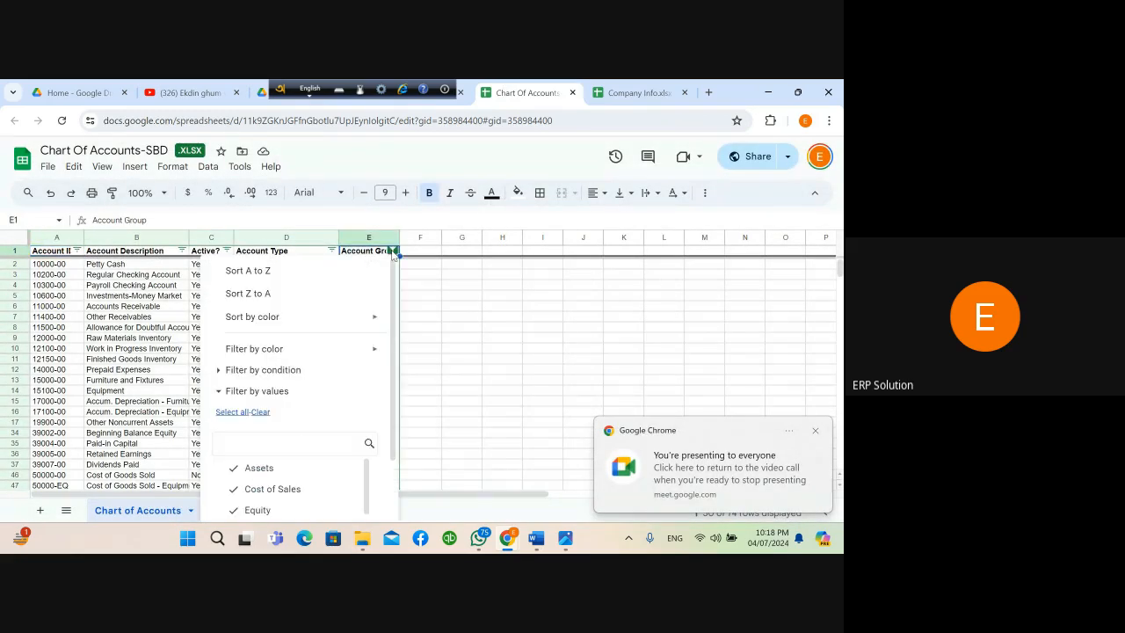
{"action": "left_click", "coordinate": [260, 412]}
{"action": "left_click", "coordinate": [259, 468]}
{"action": "left_click_drag", "start_coordinate": [393, 441], "coordinate": [393, 540]}
{"action": "left_click", "coordinate": [354, 501]}
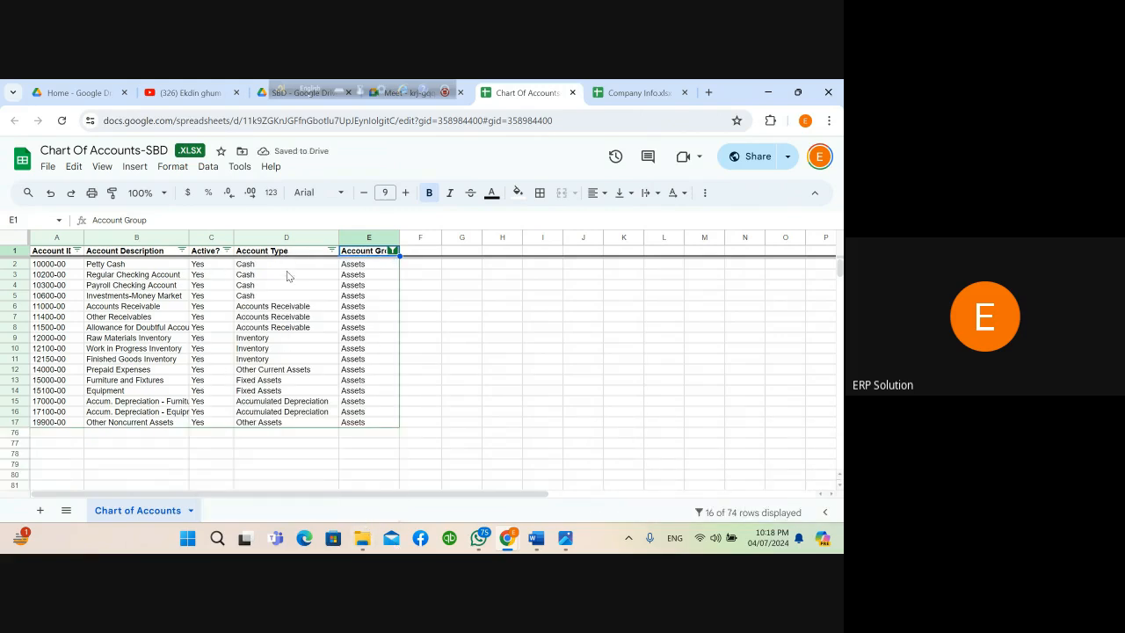
- Filter the Account Type column to Fixed Assets only, and return to the Chart of Accounts in SAP Business One
{"action": "left_click", "coordinate": [331, 239]}
{"action": "left_click", "coordinate": [332, 250]}
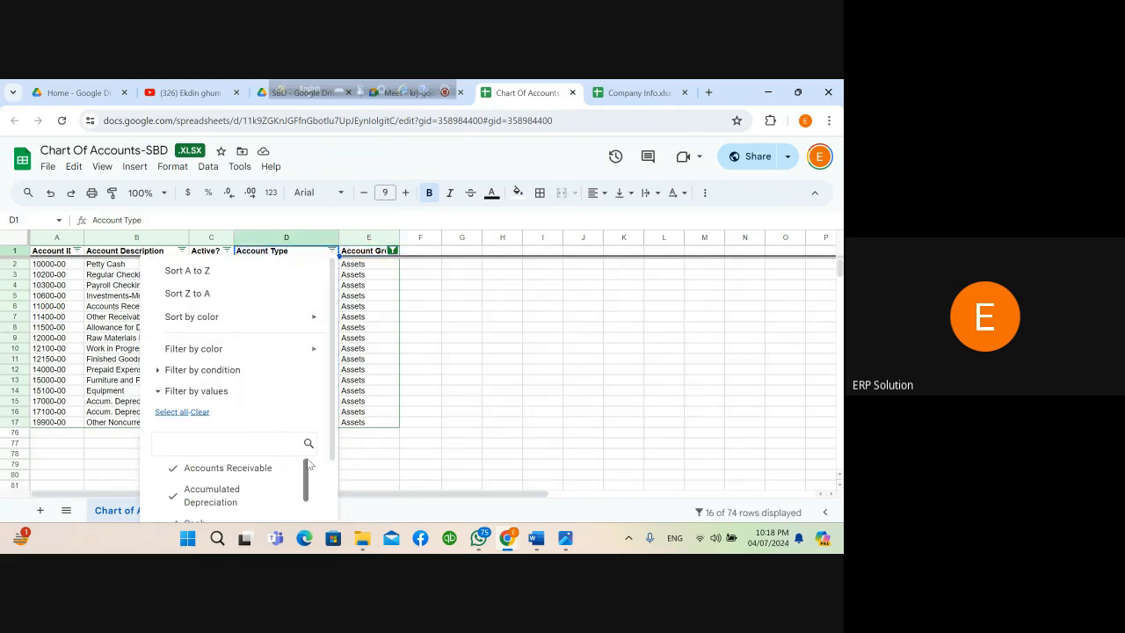
{"action": "left_click", "coordinate": [200, 411]}
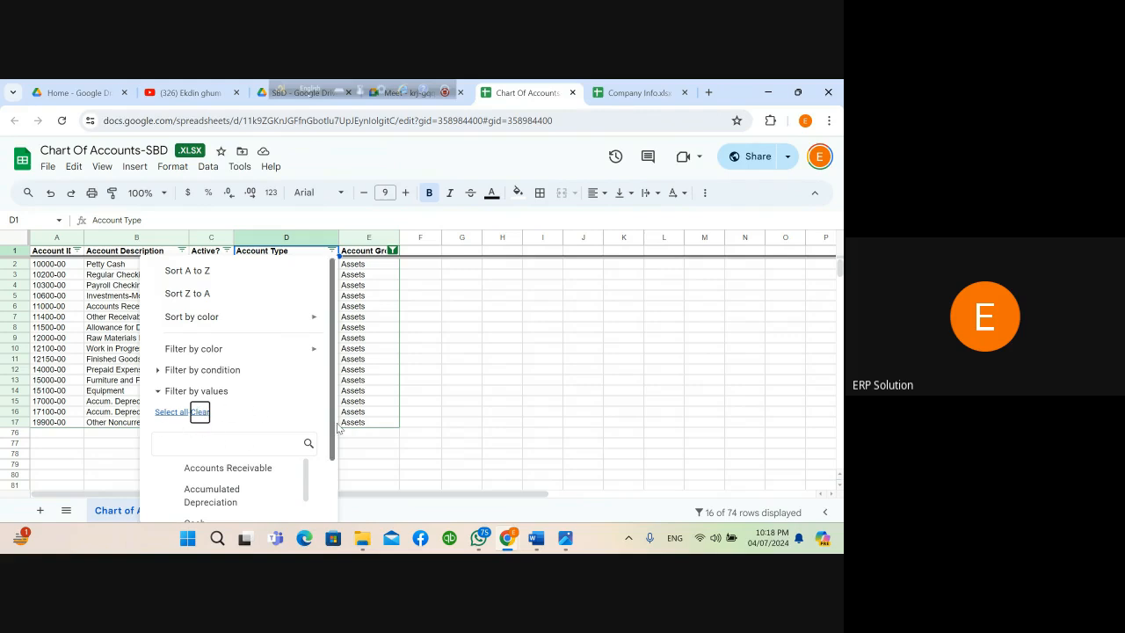
{"action": "scroll", "coordinate": [332, 429], "scroll_direction": "down", "scroll_amount": 2}
{"action": "left_click_drag", "start_coordinate": [306, 426], "coordinate": [299, 478]}
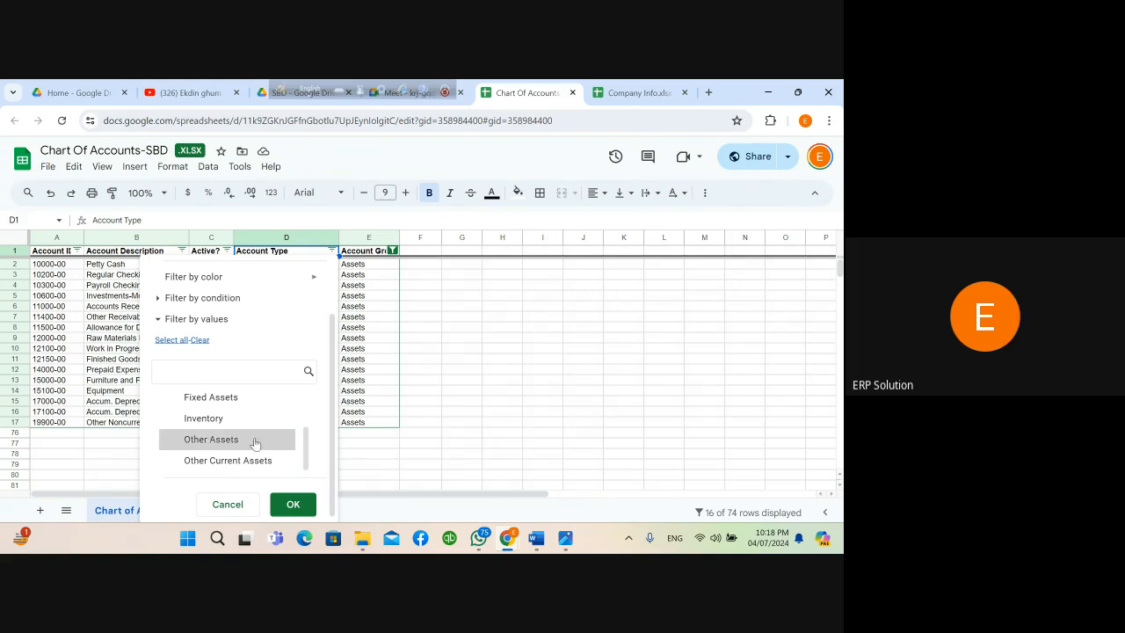
{"action": "left_click", "coordinate": [210, 402]}
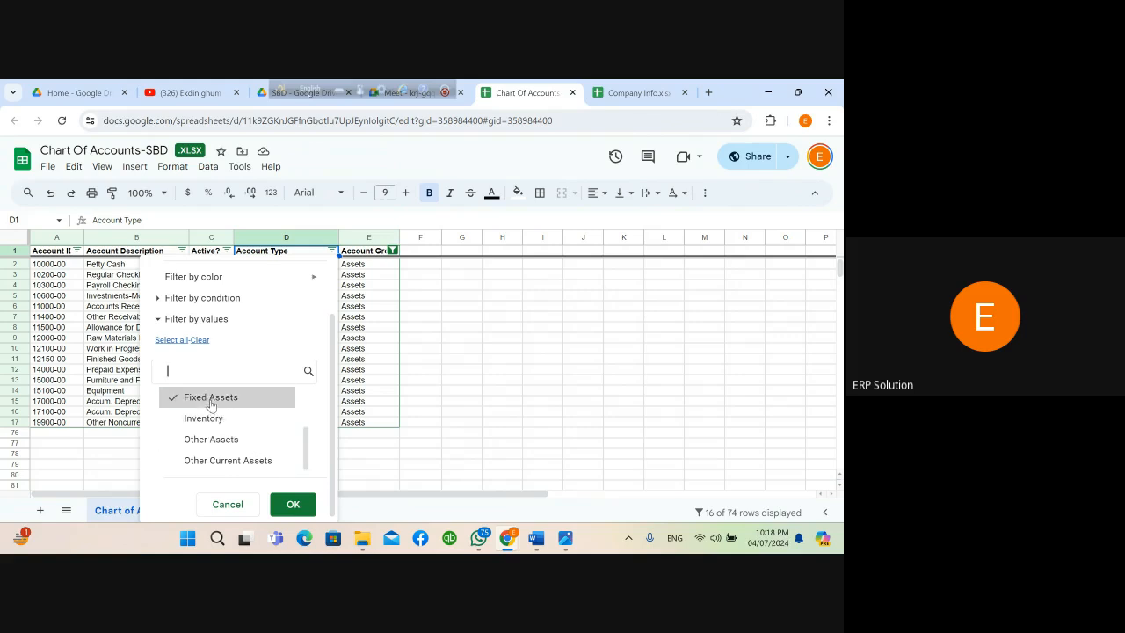
{"action": "left_click", "coordinate": [288, 504]}
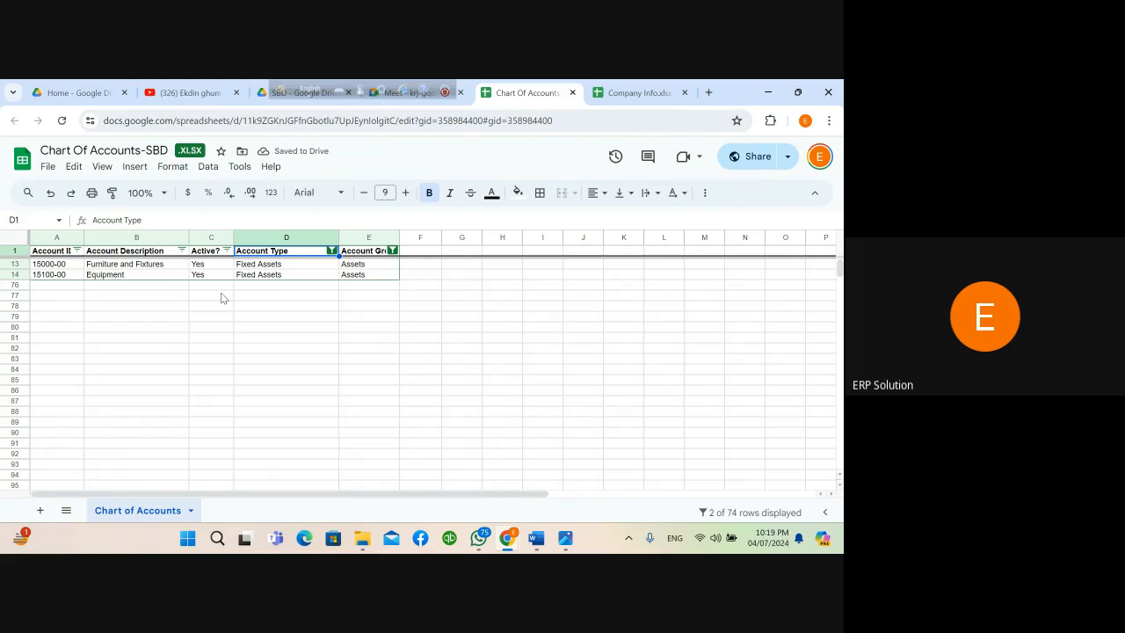
{"action": "key", "text": "alt+Tab"}
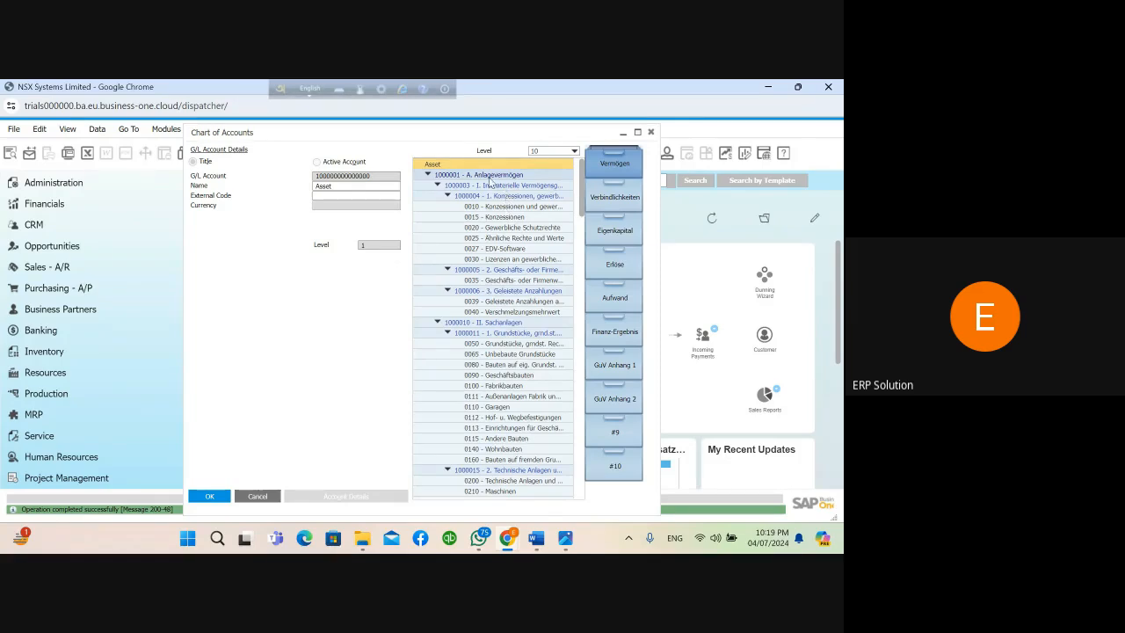
- Try to rename the 1000001 - A. Anlagevermögen title as Fixed Asset
{"action": "left_click", "coordinate": [490, 176]}
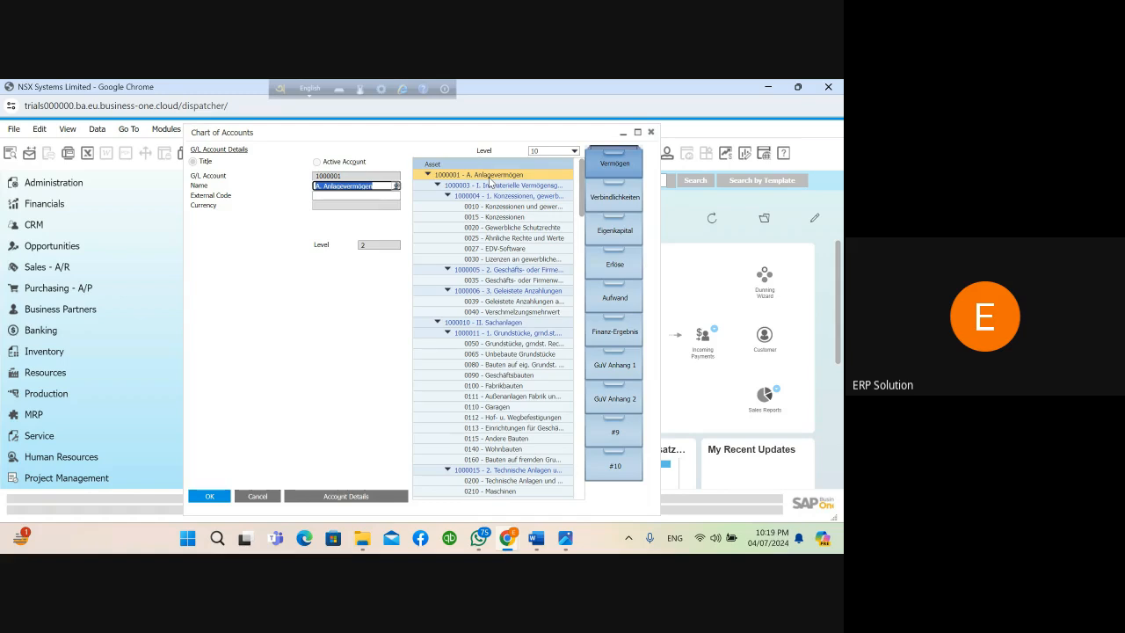
{"action": "key", "text": "BackSpace"}
{"action": "type", "text": "Fixed Asset"}
{"action": "key", "text": "Tab"}
{"action": "left_click", "coordinate": [489, 178]}
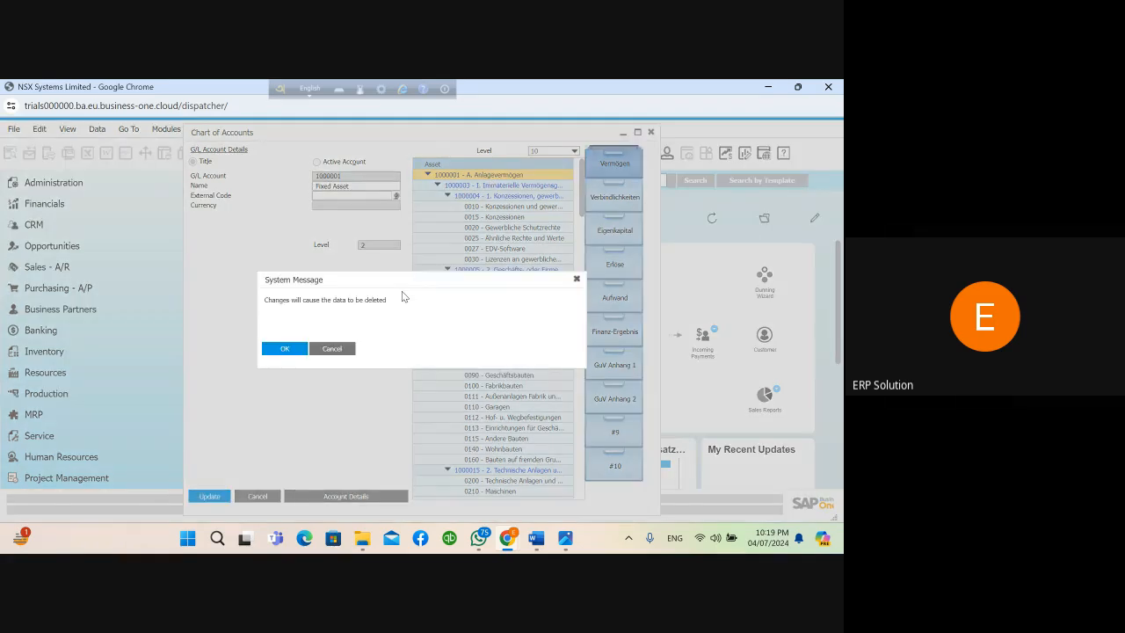
{"action": "left_click", "coordinate": [285, 349]}
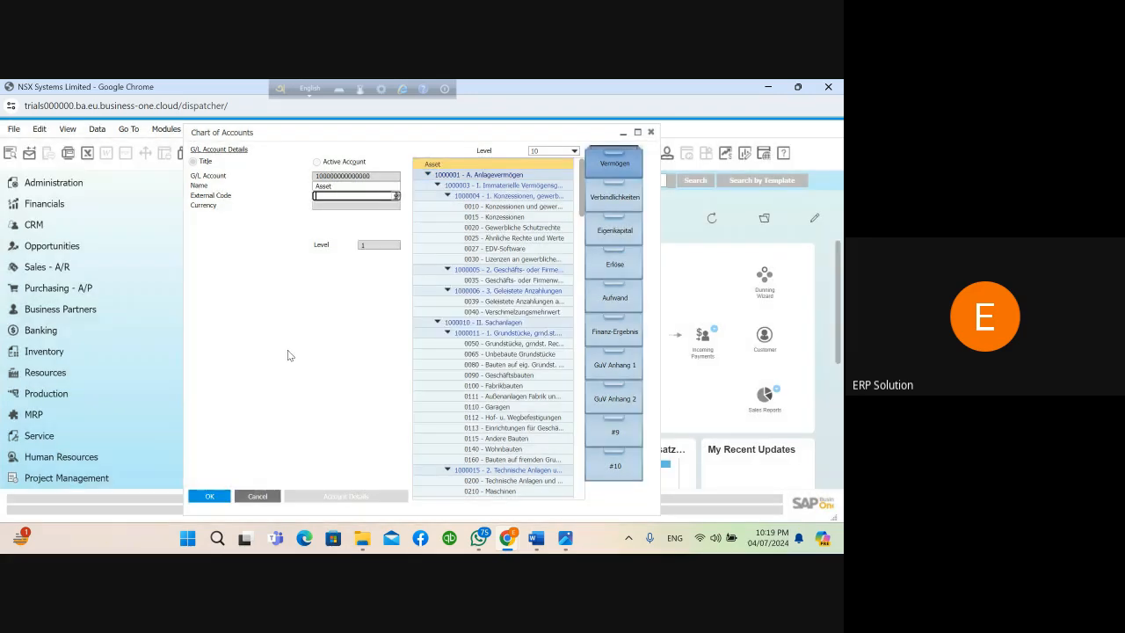
- Rename the level 1 title above 1000001 - A. Anlagevermögen as Fixed Asset, save it and close the Chart of Accounts
{"action": "double_click", "coordinate": [346, 186]}
{"action": "key", "text": "BackSpace"}
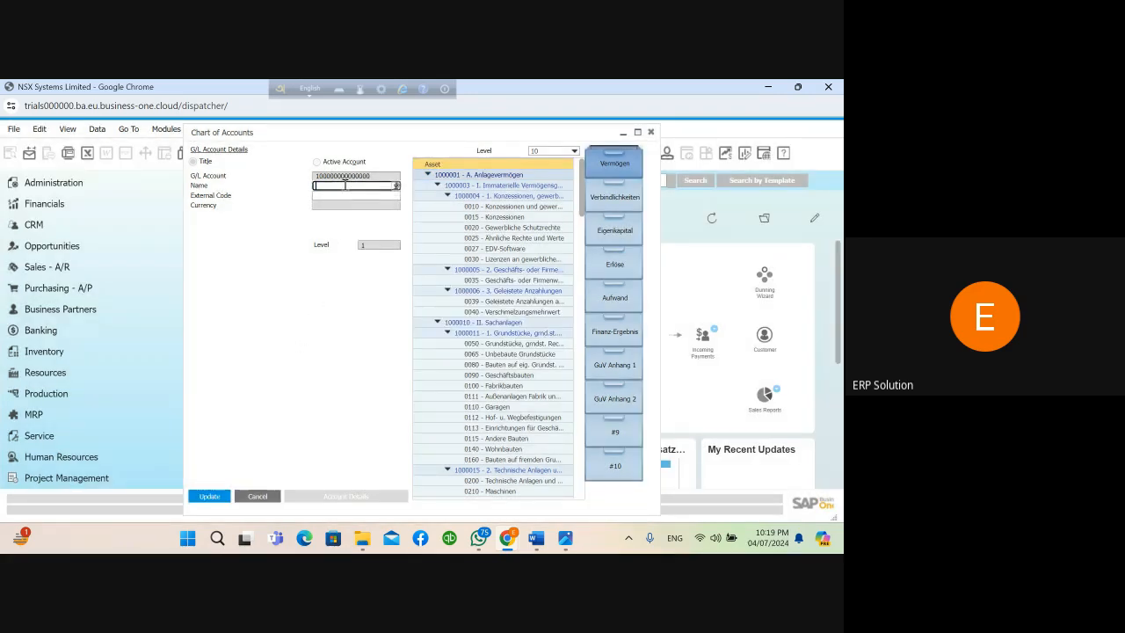
{"action": "type", "text": "F"}
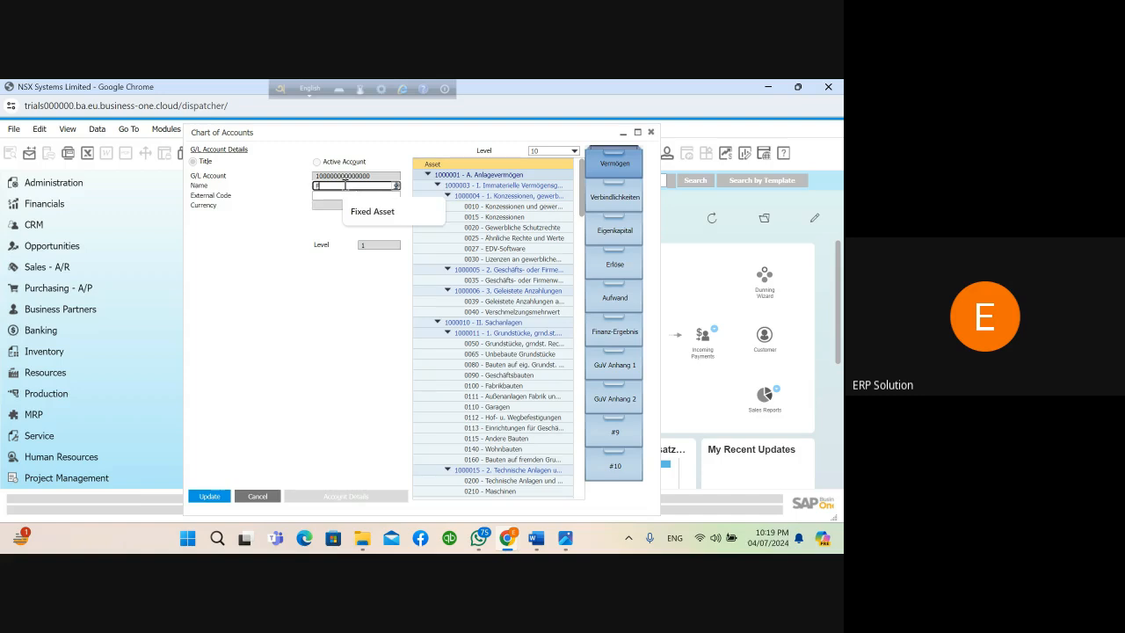
{"action": "type", "text": "ixed Asset"}
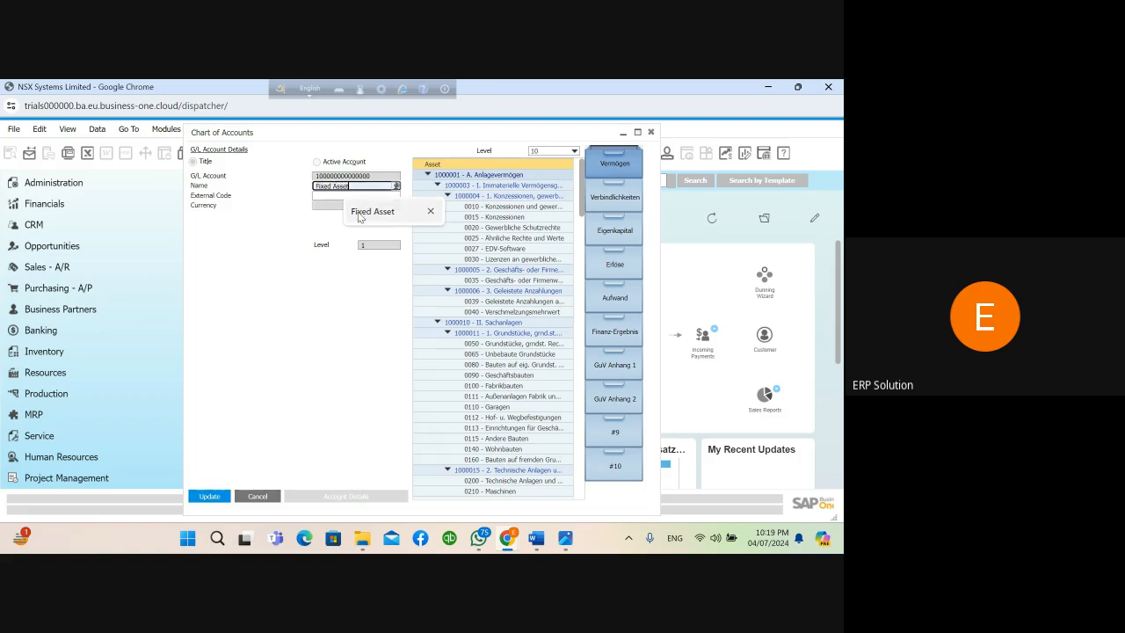
{"action": "left_click", "coordinate": [371, 211]}
{"action": "left_click", "coordinate": [362, 195]}
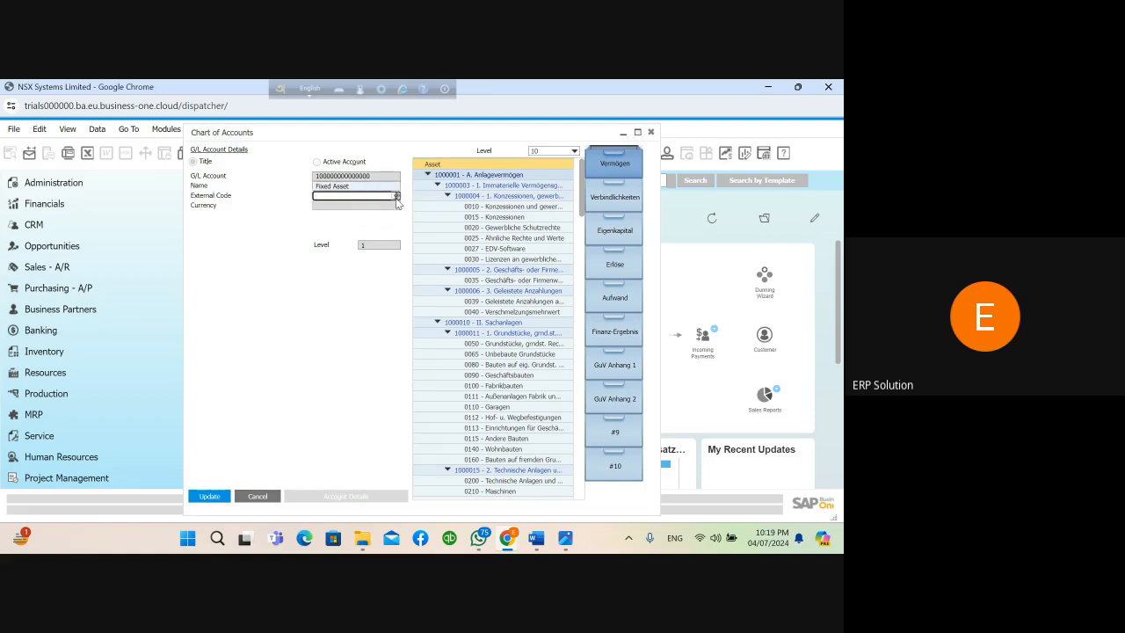
{"action": "left_click", "coordinate": [205, 496]}
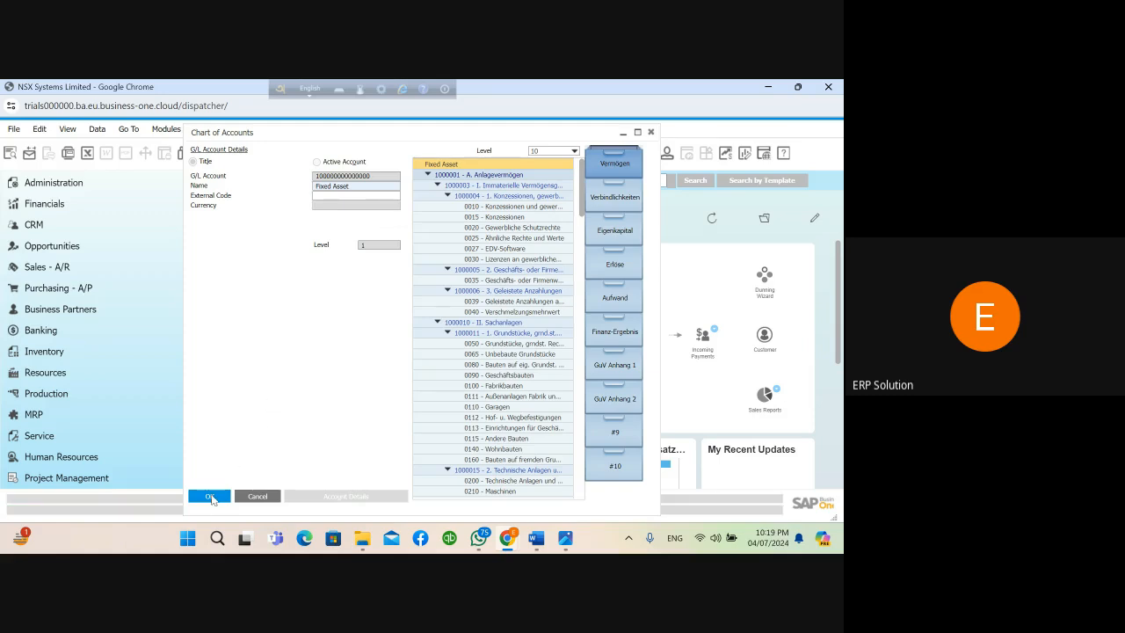
{"action": "left_click", "coordinate": [210, 498]}
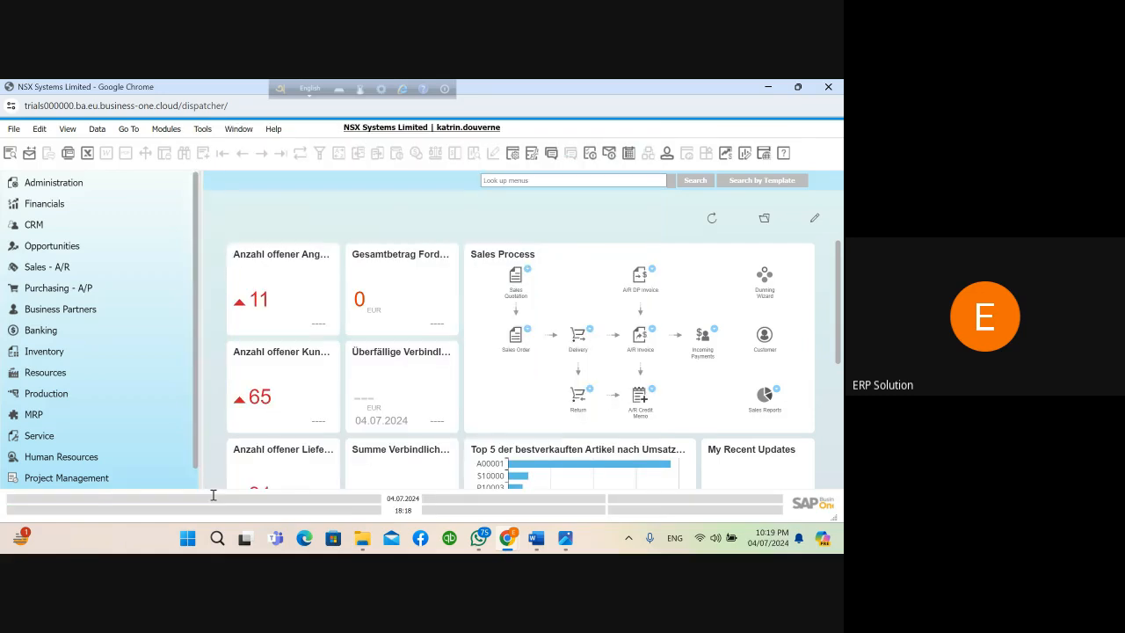
- Rename the level 1 title above 1000001 - A. Anlagevermögen as Asset, save it and reopen the Chart of Accounts
{"action": "left_click", "coordinate": [65, 204]}
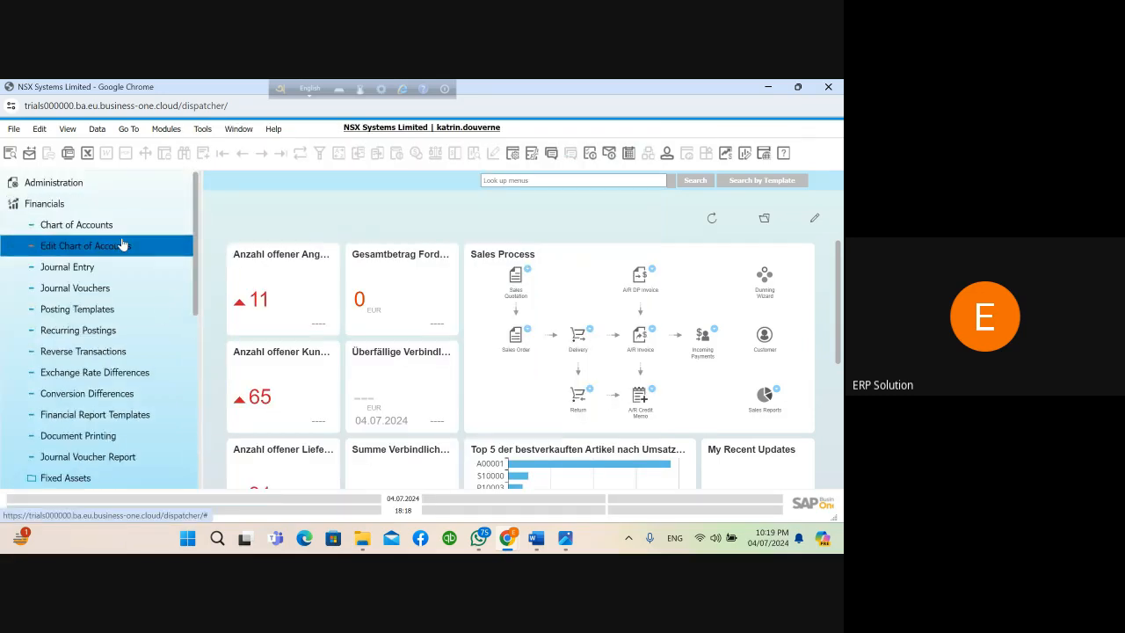
{"action": "left_click", "coordinate": [123, 226]}
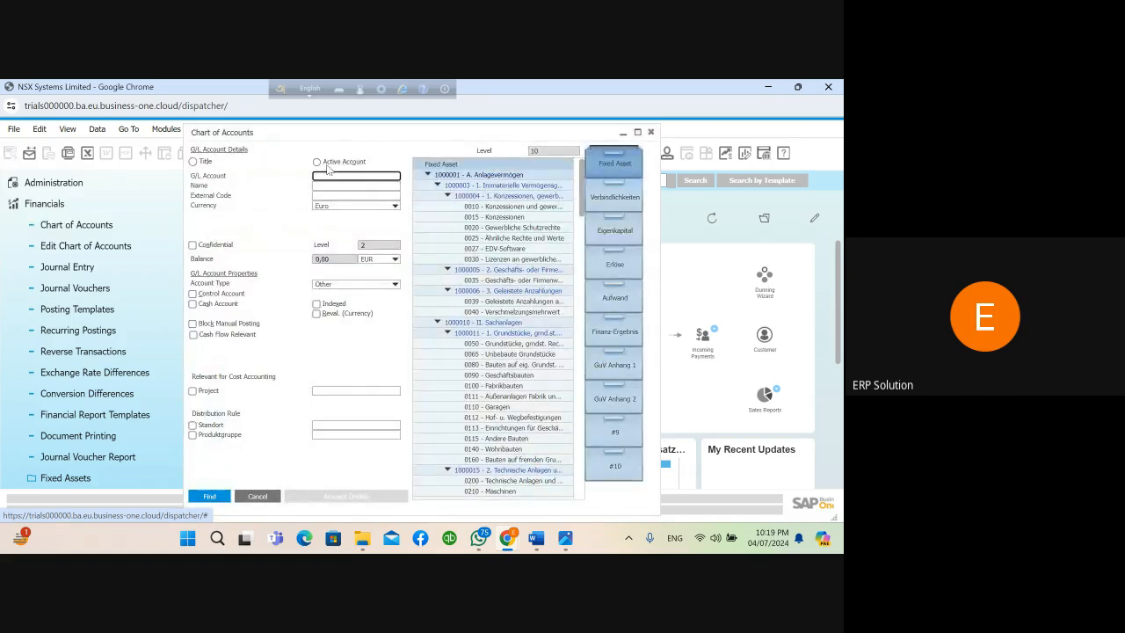
{"action": "left_click", "coordinate": [453, 167]}
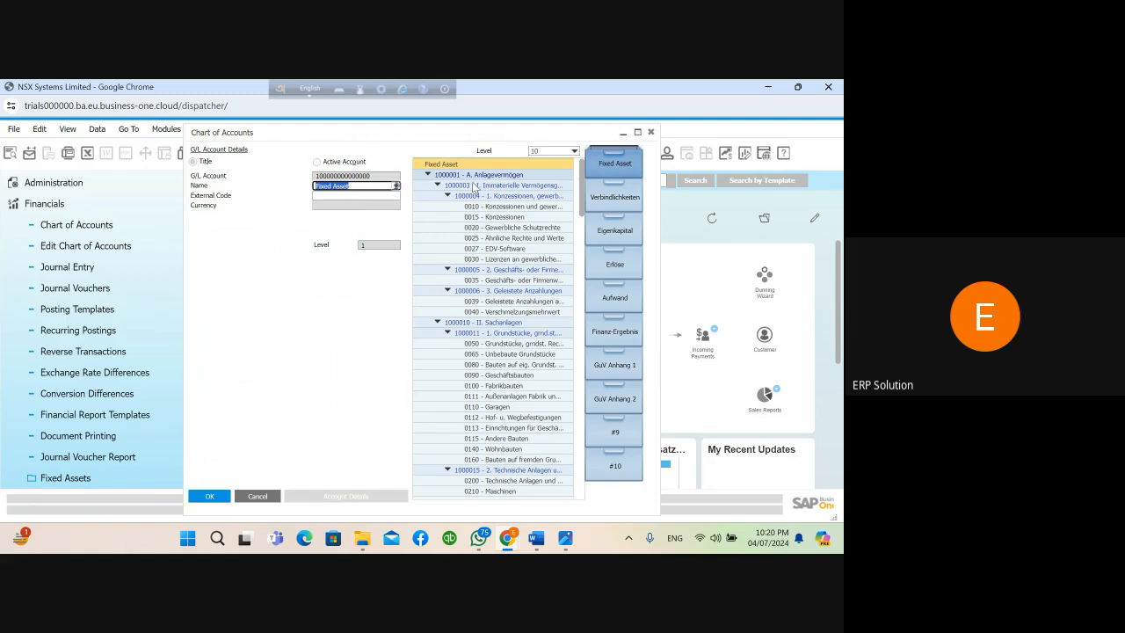
{"action": "left_click", "coordinate": [477, 178]}
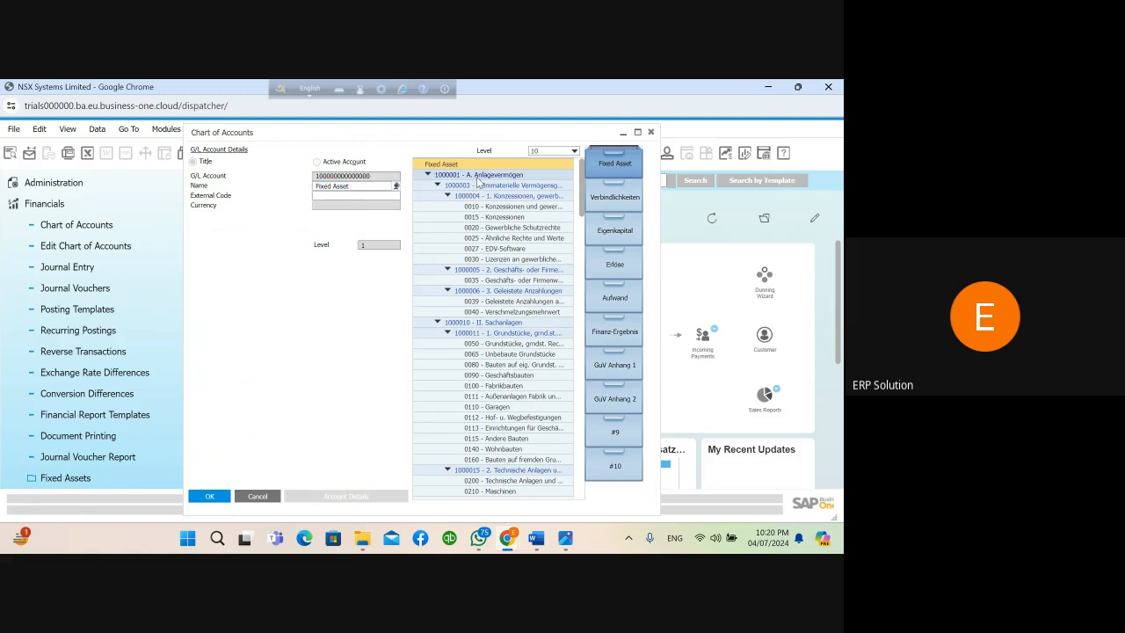
{"action": "left_click", "coordinate": [453, 166]}
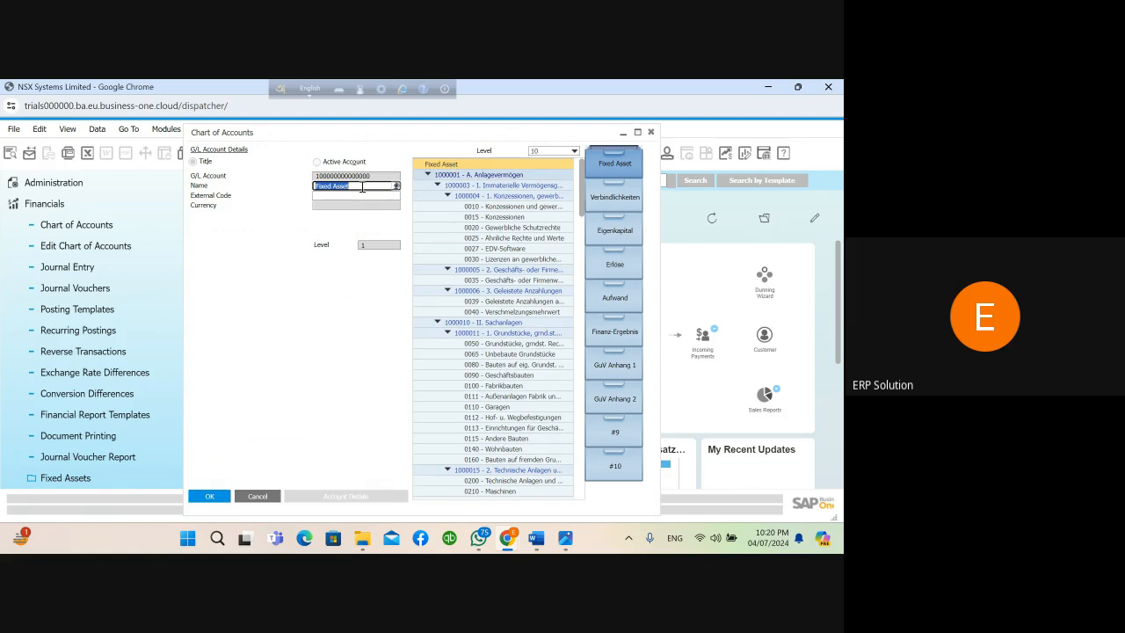
{"action": "key", "text": "BackSpace"}
{"action": "type", "text": "Asset"}
{"action": "left_click", "coordinate": [211, 497]}
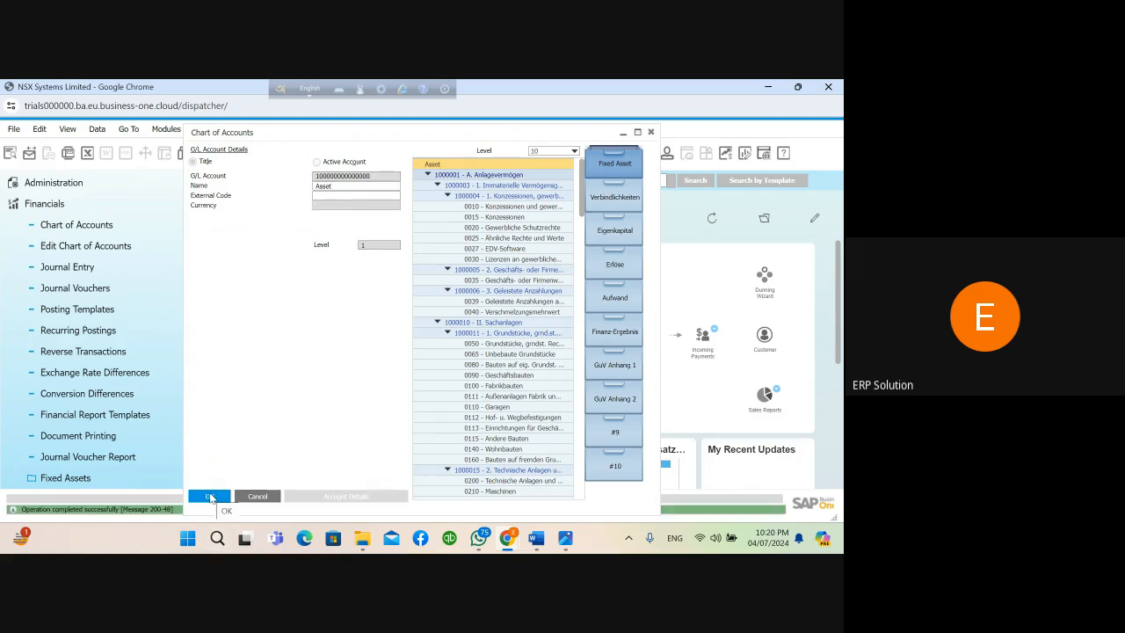
{"action": "left_click", "coordinate": [210, 497]}
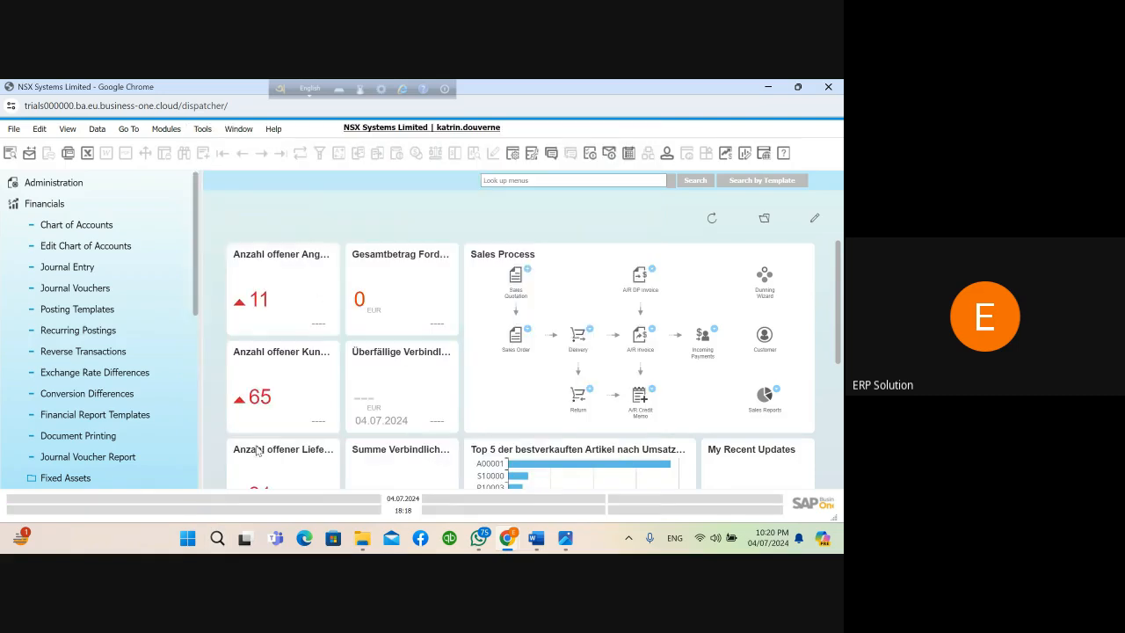
{"action": "left_click", "coordinate": [93, 225]}
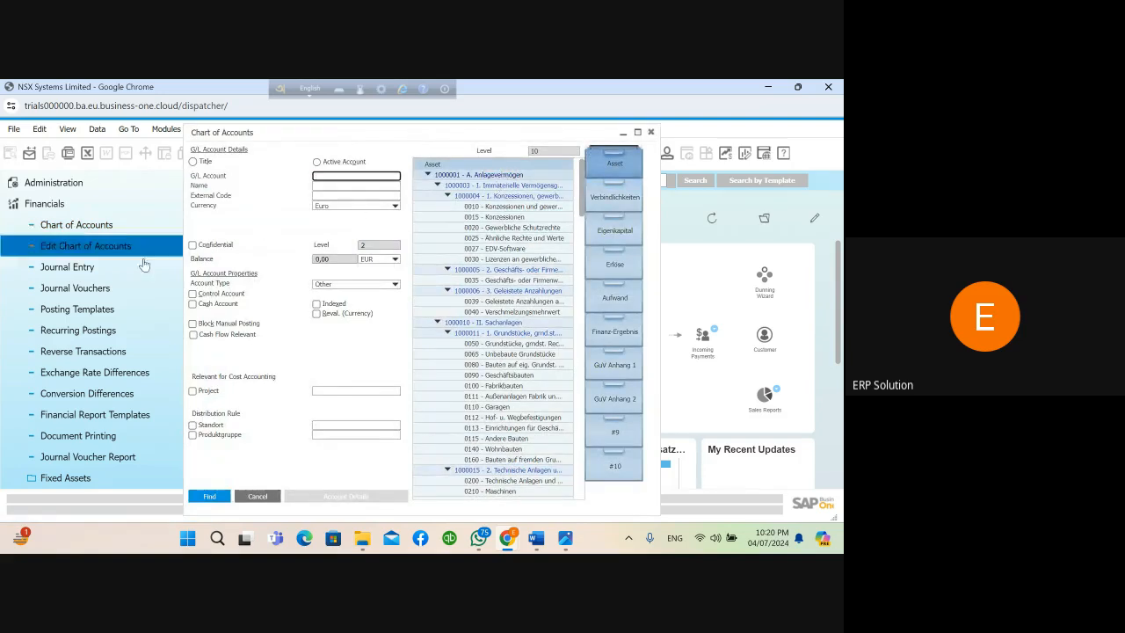
{"action": "left_click", "coordinate": [83, 250]}
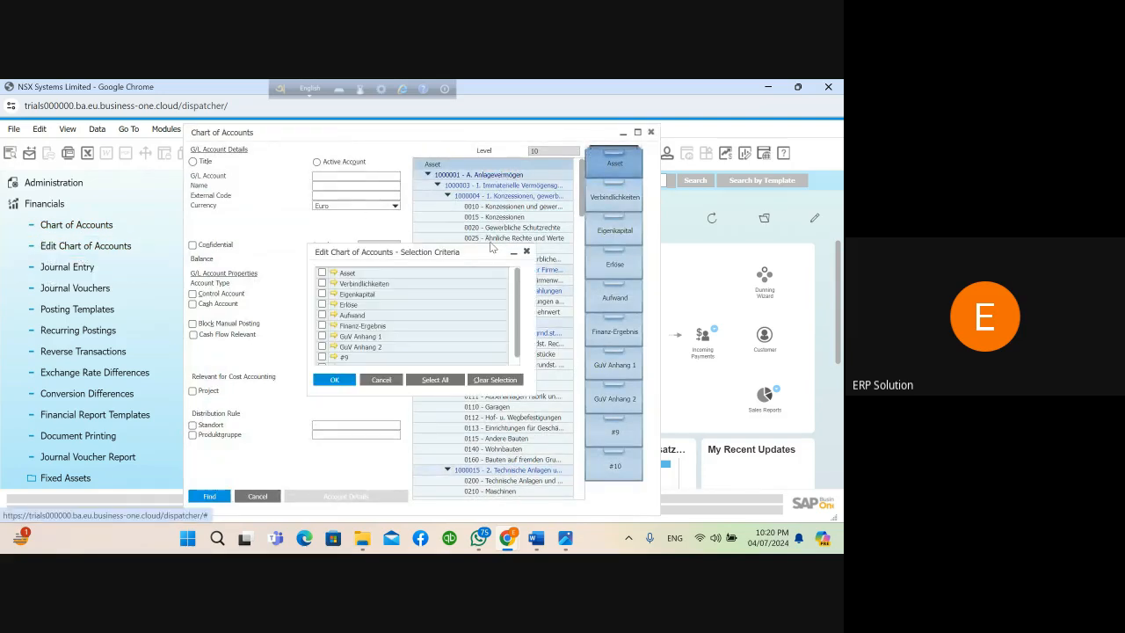
{"action": "key", "text": "Escape"}
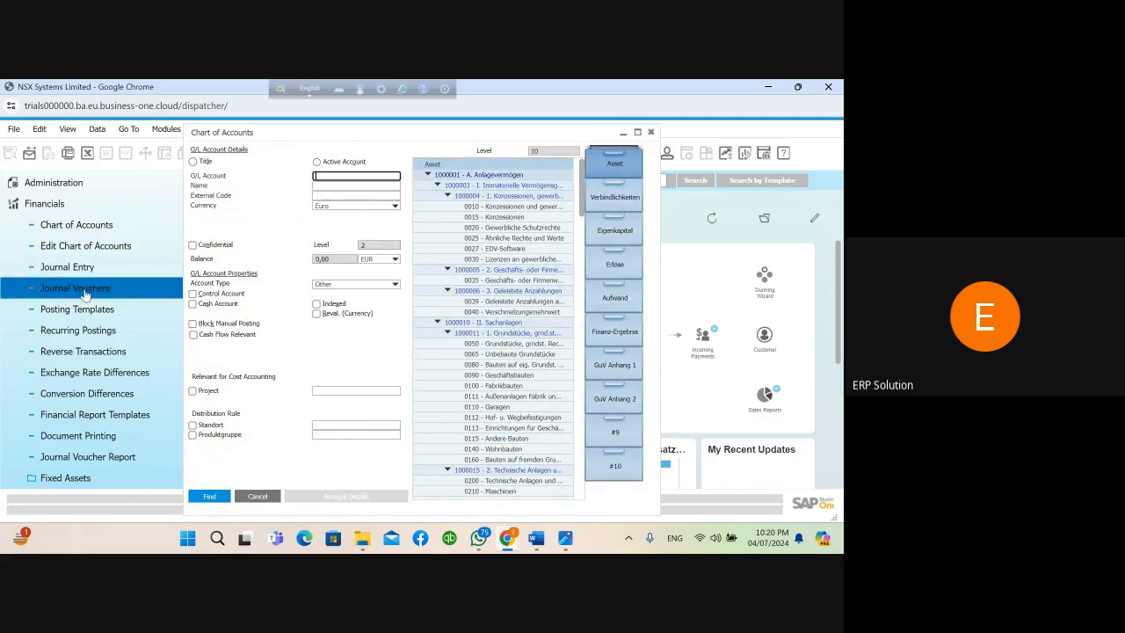
{"action": "left_click", "coordinate": [94, 247]}
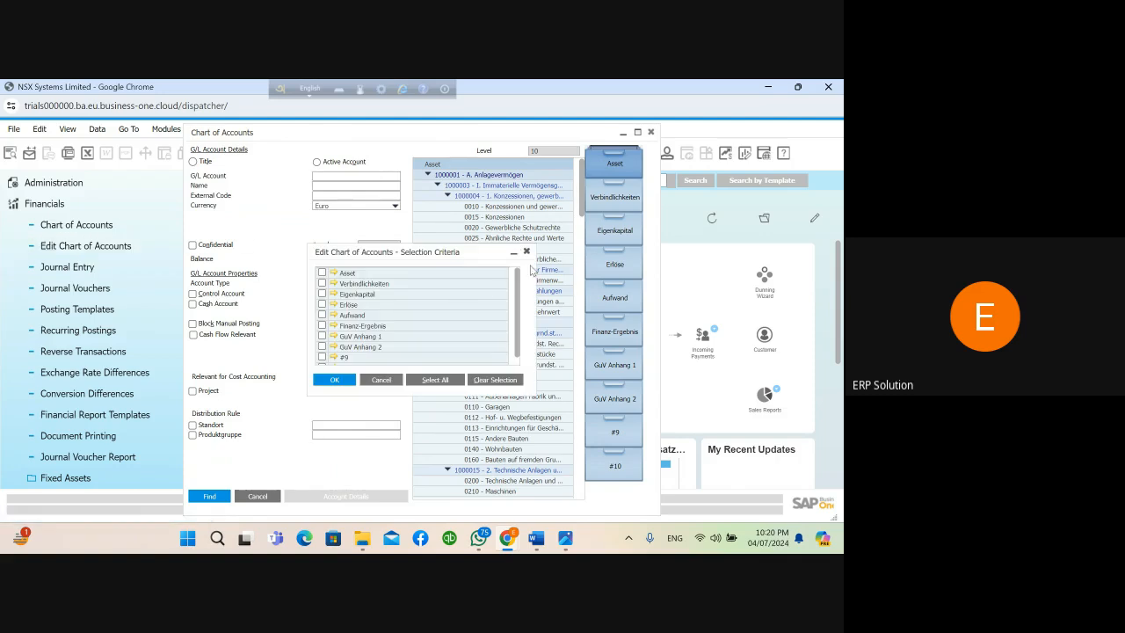
{"action": "left_click", "coordinate": [527, 253]}
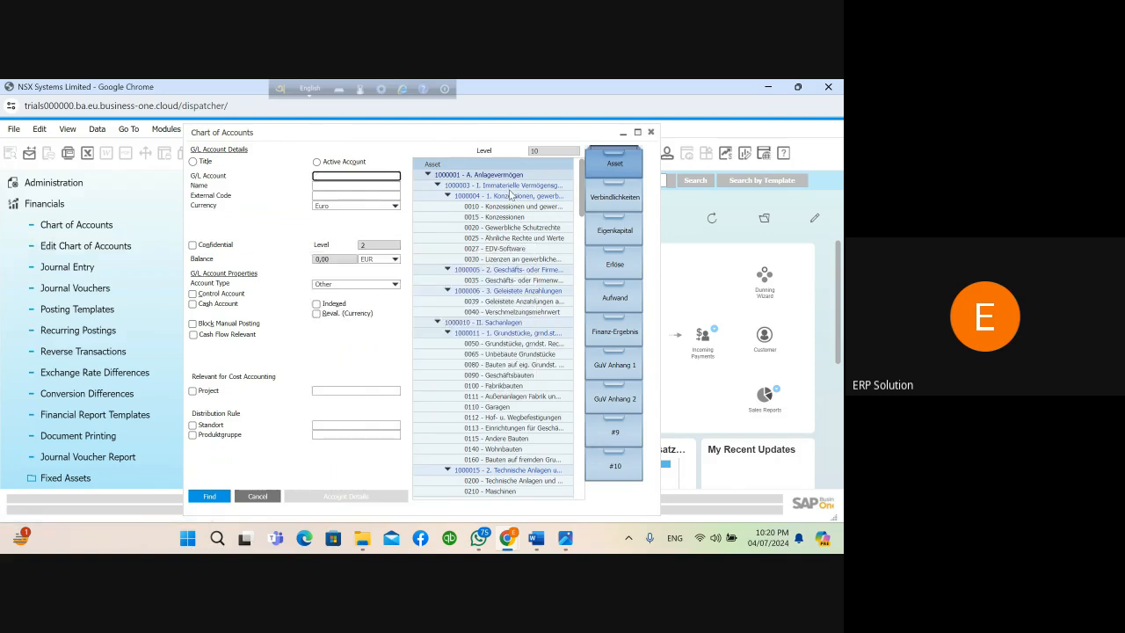
- Rename the 1000001 - A. Anlagevermögen title as Fixed Asset and save the change
{"action": "left_click", "coordinate": [485, 176]}
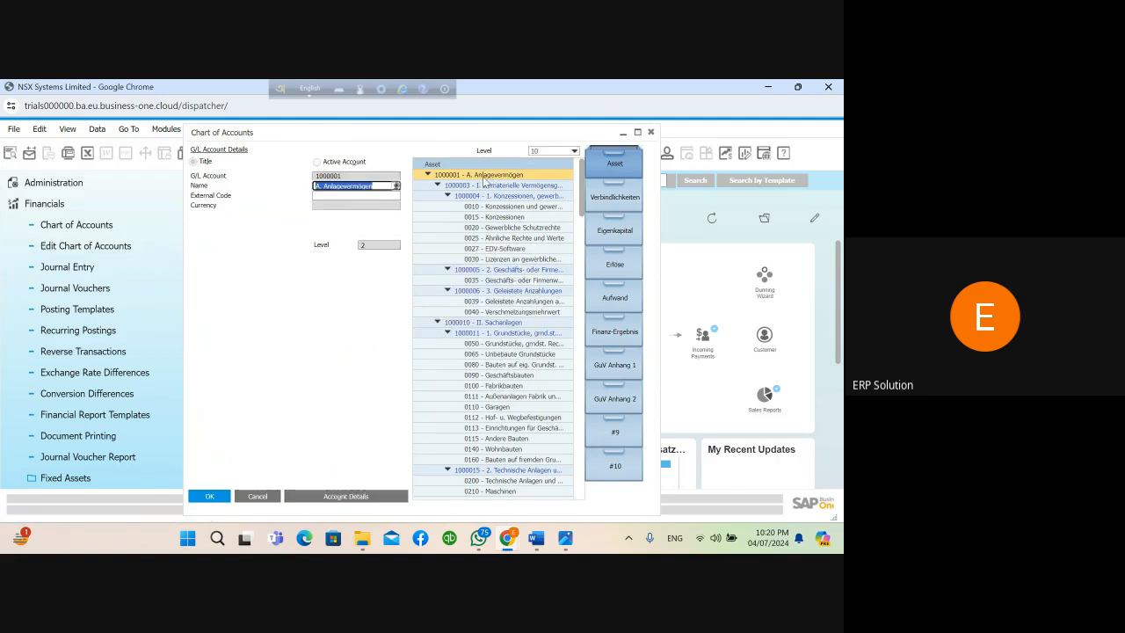
{"action": "left_click", "coordinate": [319, 162]}
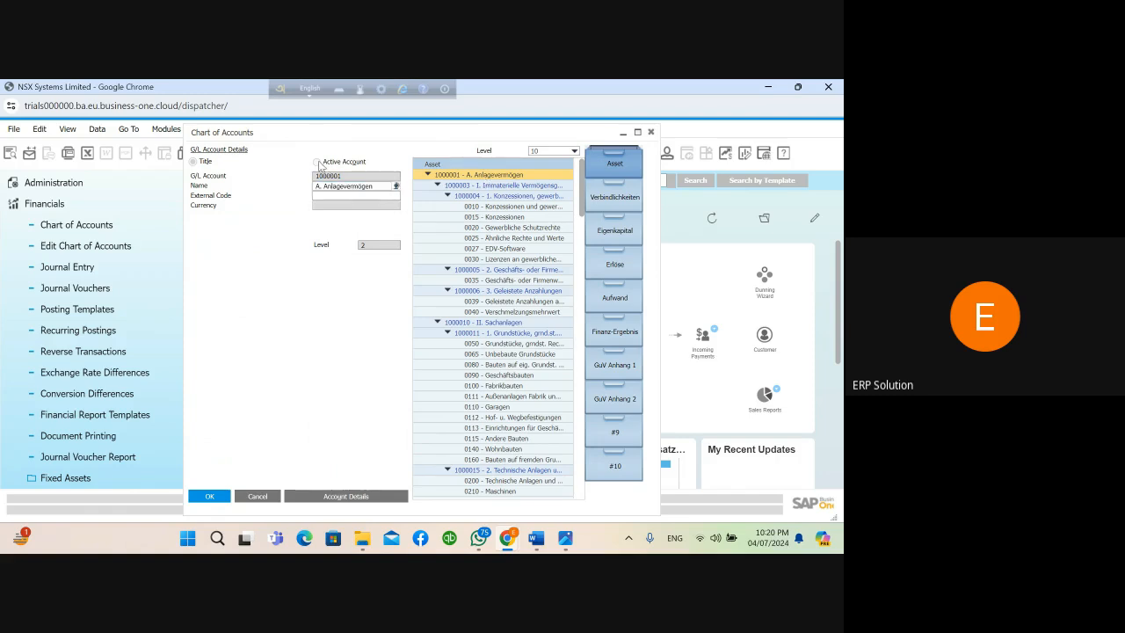
{"action": "left_click", "coordinate": [368, 186]}
{"action": "left_click_drag", "start_coordinate": [368, 186], "coordinate": [309, 194]}
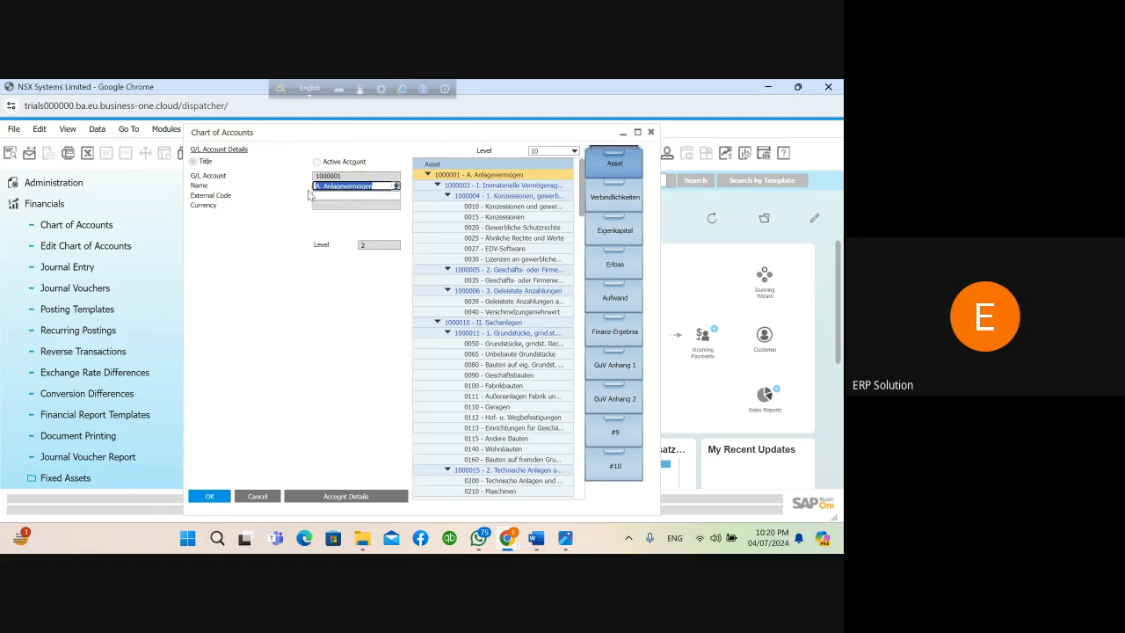
{"action": "key", "text": "BackSpace"}
{"action": "type", "text": "E"}
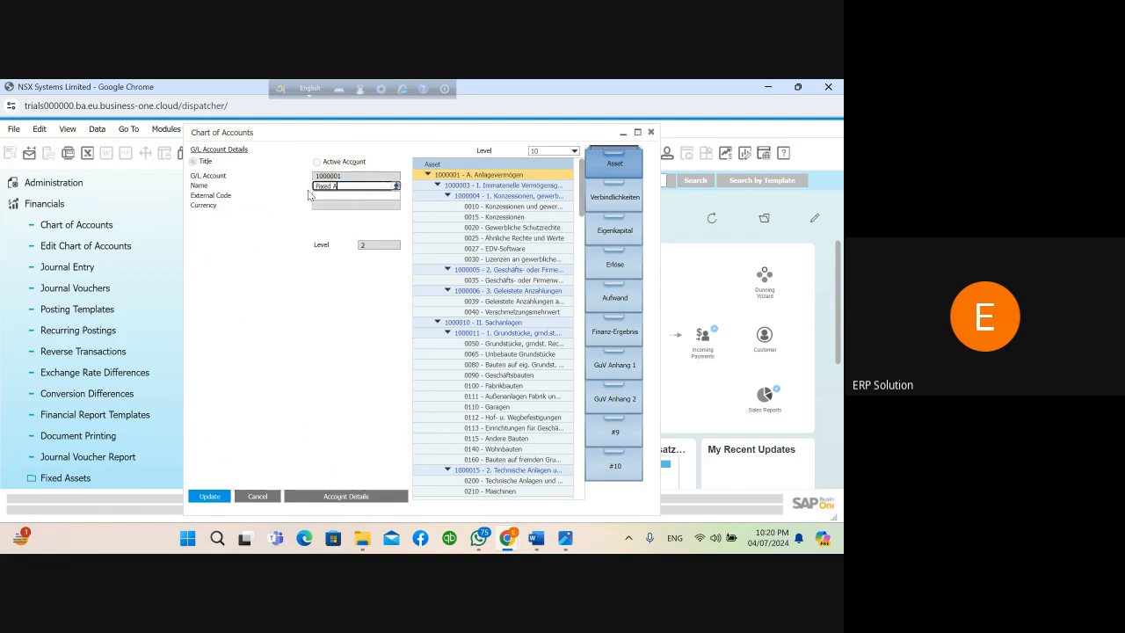
{"action": "type", "text": "ixed Asset"}
{"action": "key", "text": "Tab"}
{"action": "left_click", "coordinate": [209, 497]}
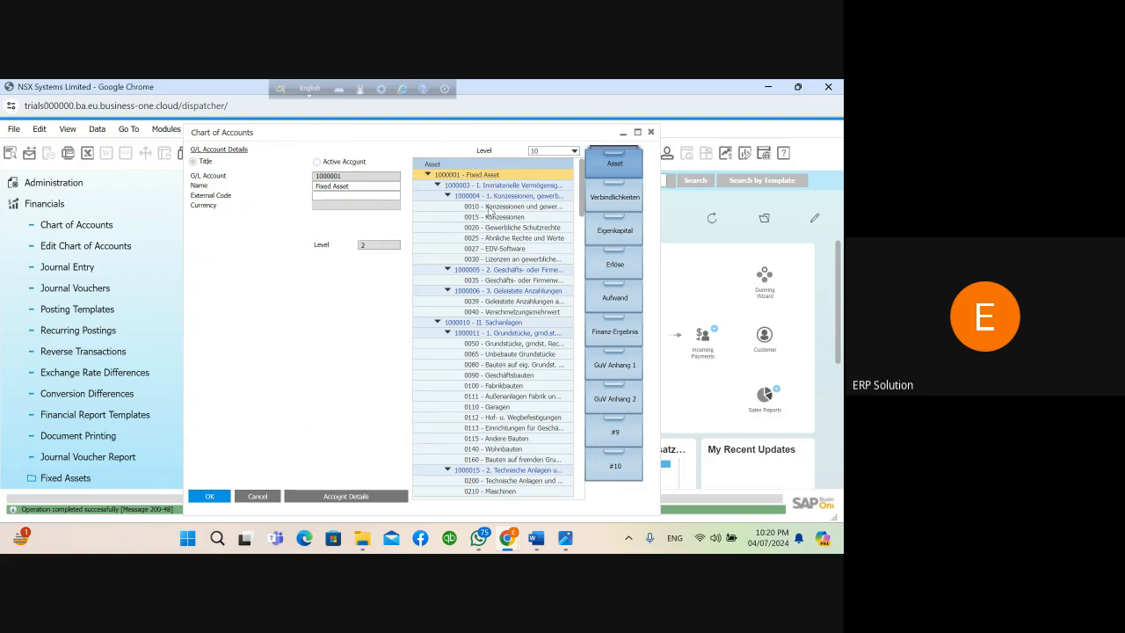
- Start a blank active account entry and set its G/L account to 15000, following the Account ID in the Chart Of Accounts-SBD spreadsheet
{"action": "left_click", "coordinate": [81, 230]}
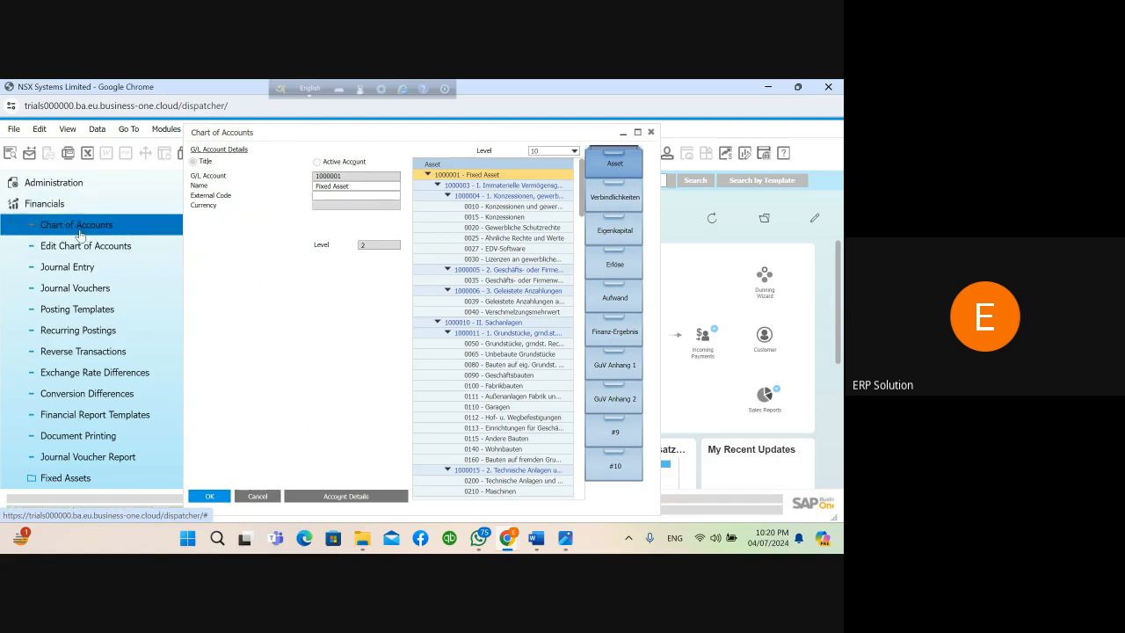
{"action": "left_click", "coordinate": [317, 163]}
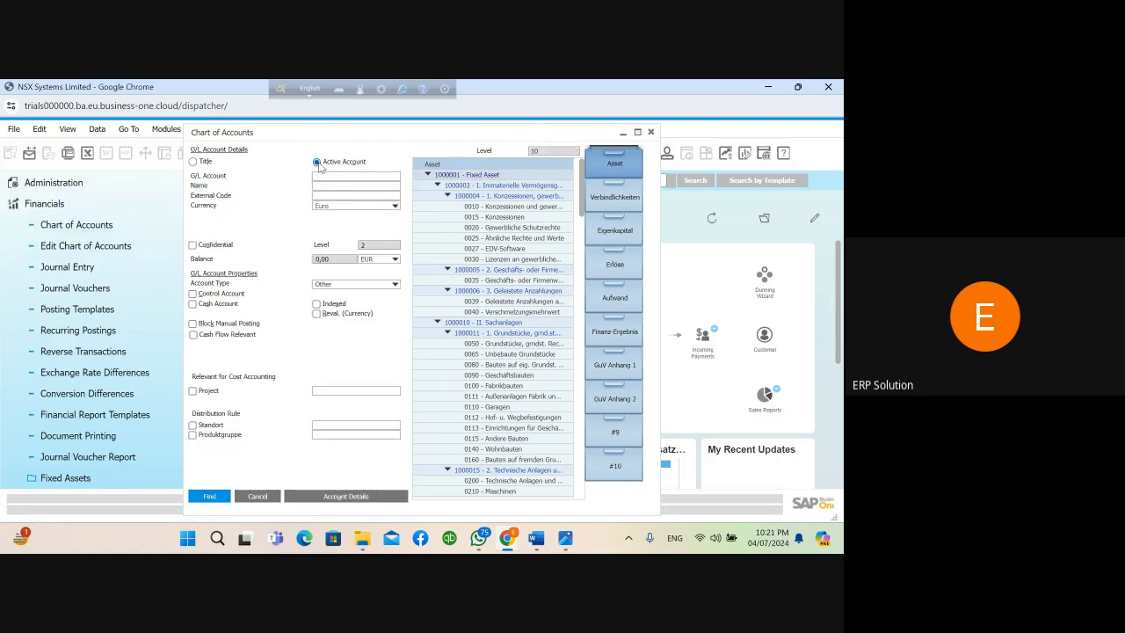
{"action": "left_click", "coordinate": [319, 176]}
{"action": "key", "text": "alt+Tab"}
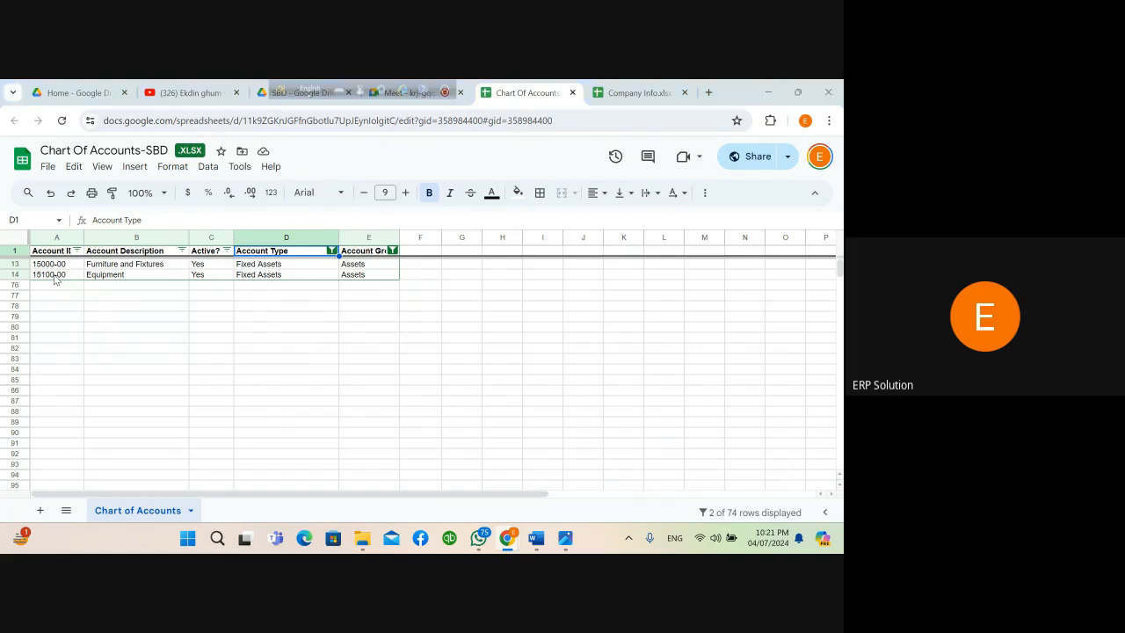
{"action": "key", "text": "alt+Tab"}
{"action": "type", "text": "5"}
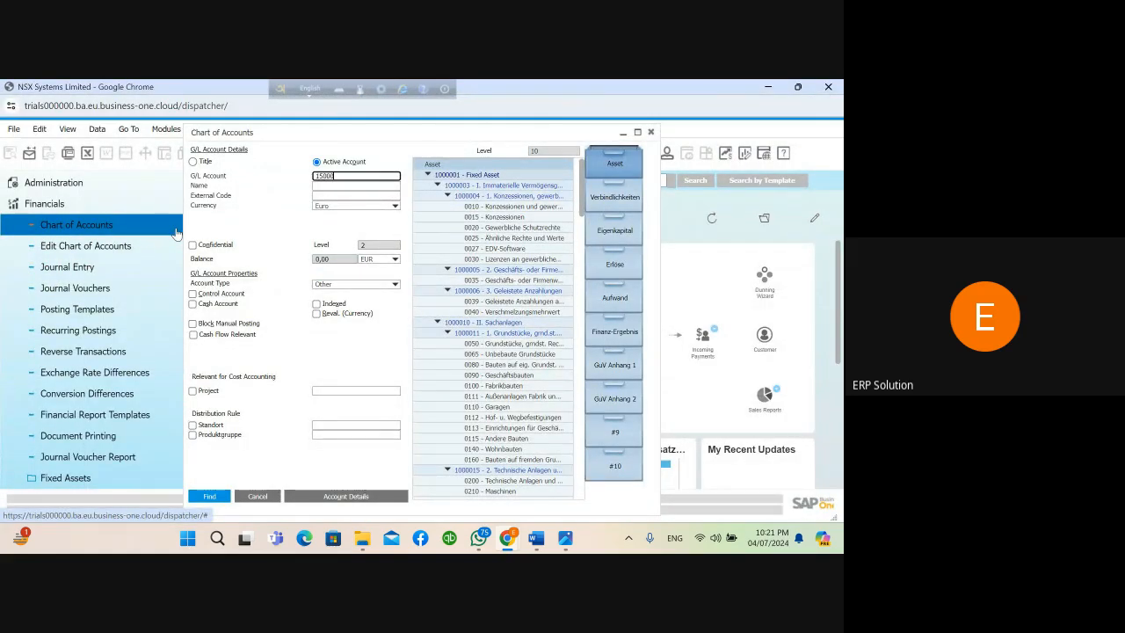
{"action": "type", "text": "000"}
- Try to submit account 15000 with the name Furniture and Fixtures copied from the spreadsheet and US Dollar as the currency
{"action": "key", "text": "alt+Tab"}
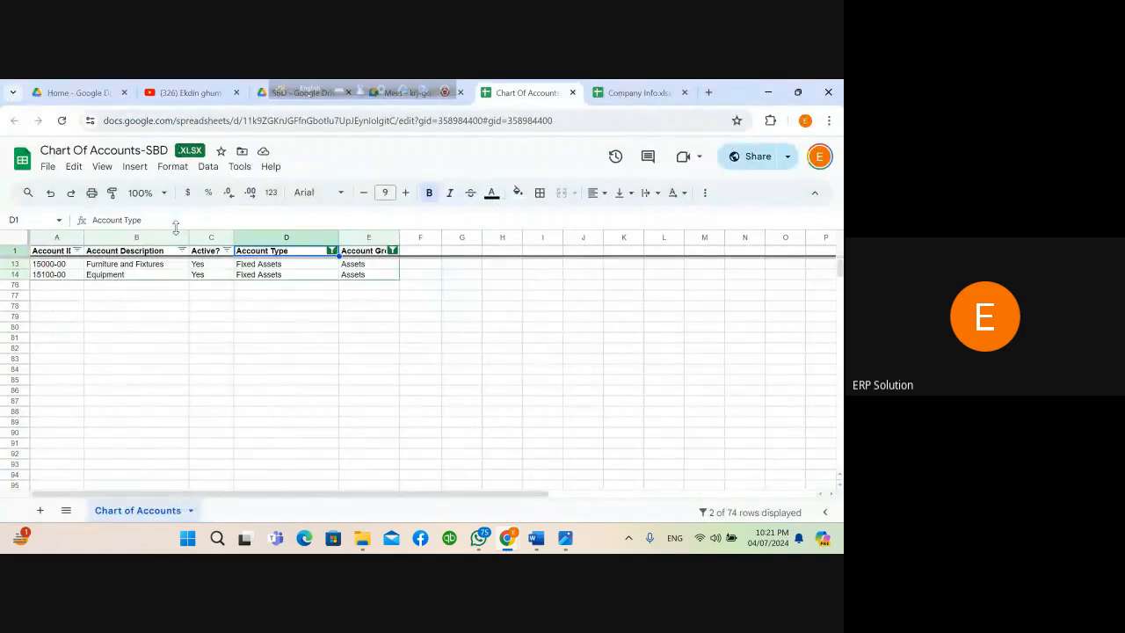
{"action": "left_click", "coordinate": [149, 269]}
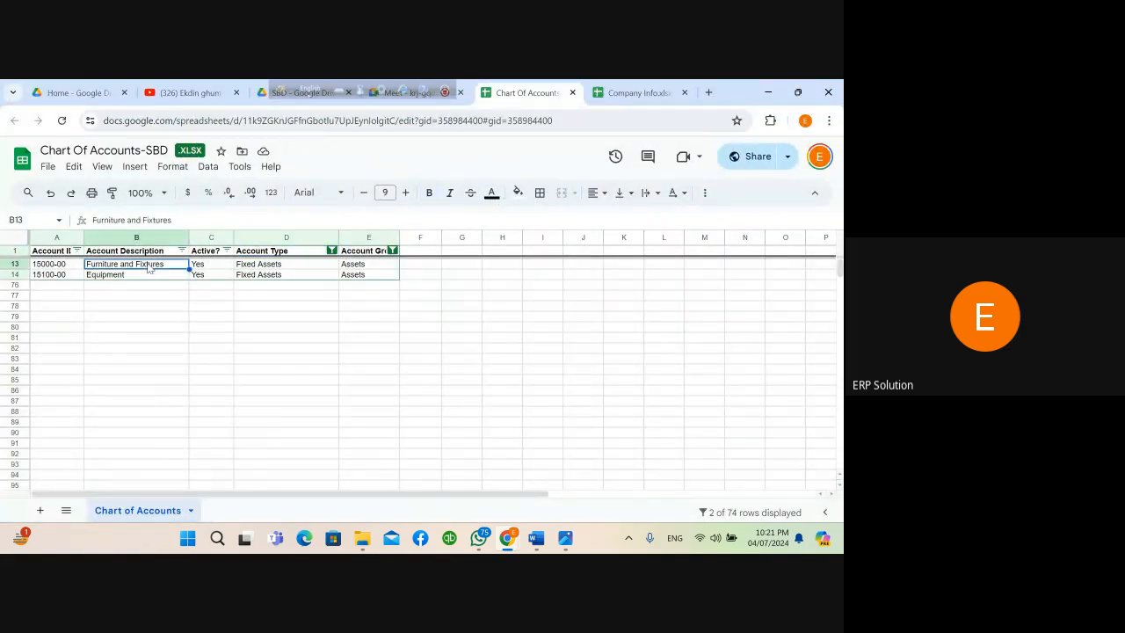
{"action": "key", "text": "ctrl+c"}
{"action": "key", "text": "alt+Tab"}
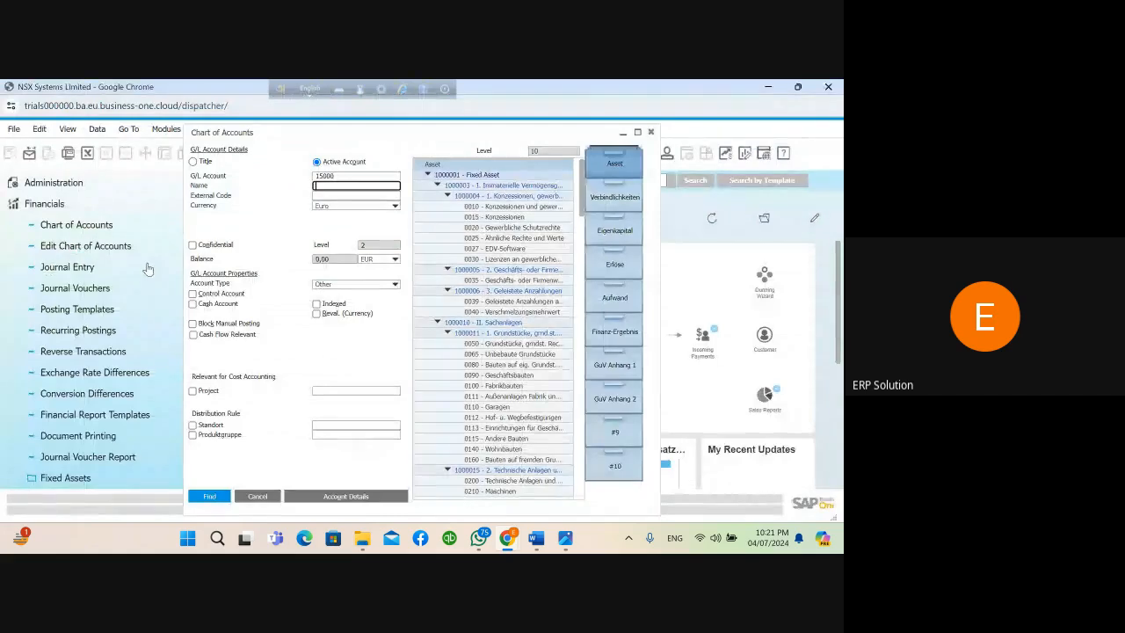
{"action": "key", "text": "ctrl+v"}
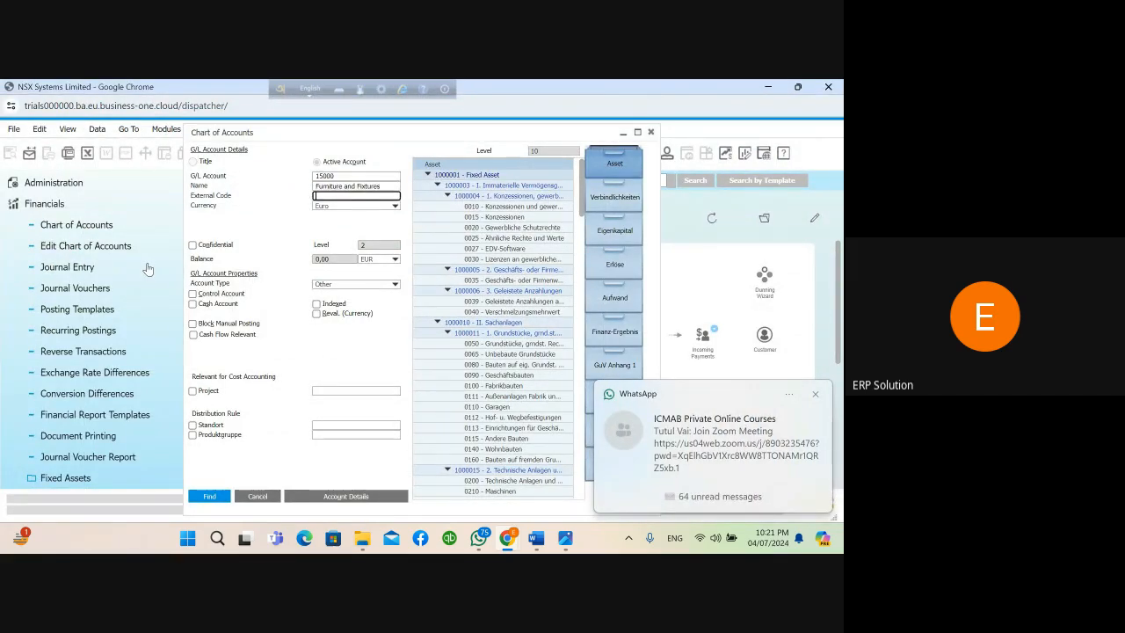
{"action": "left_click", "coordinate": [345, 207]}
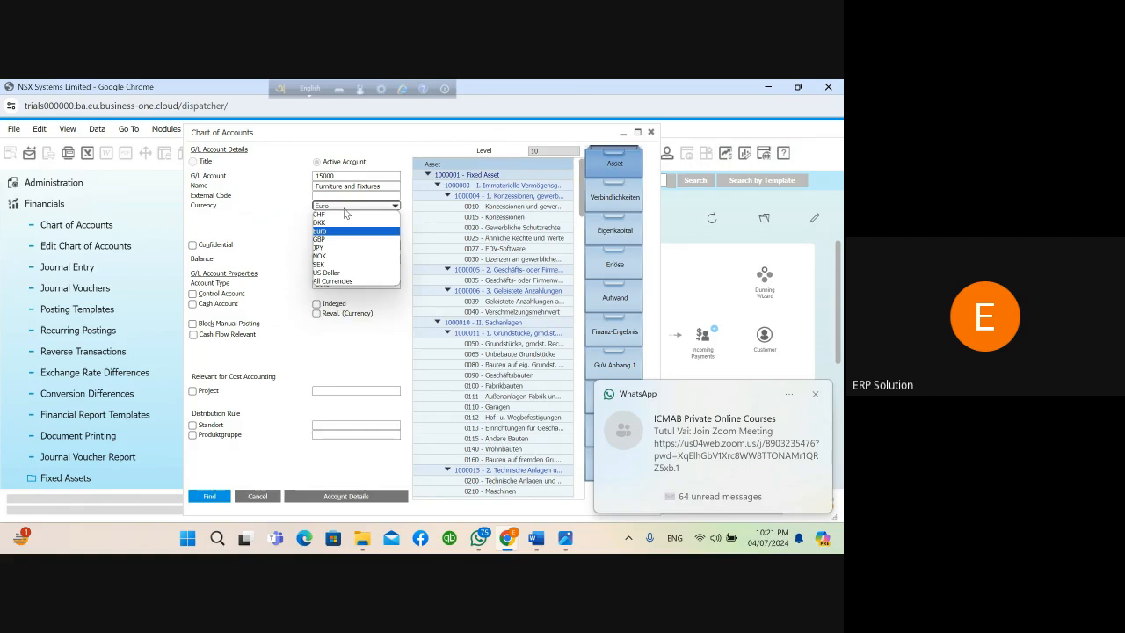
{"action": "left_click", "coordinate": [335, 273]}
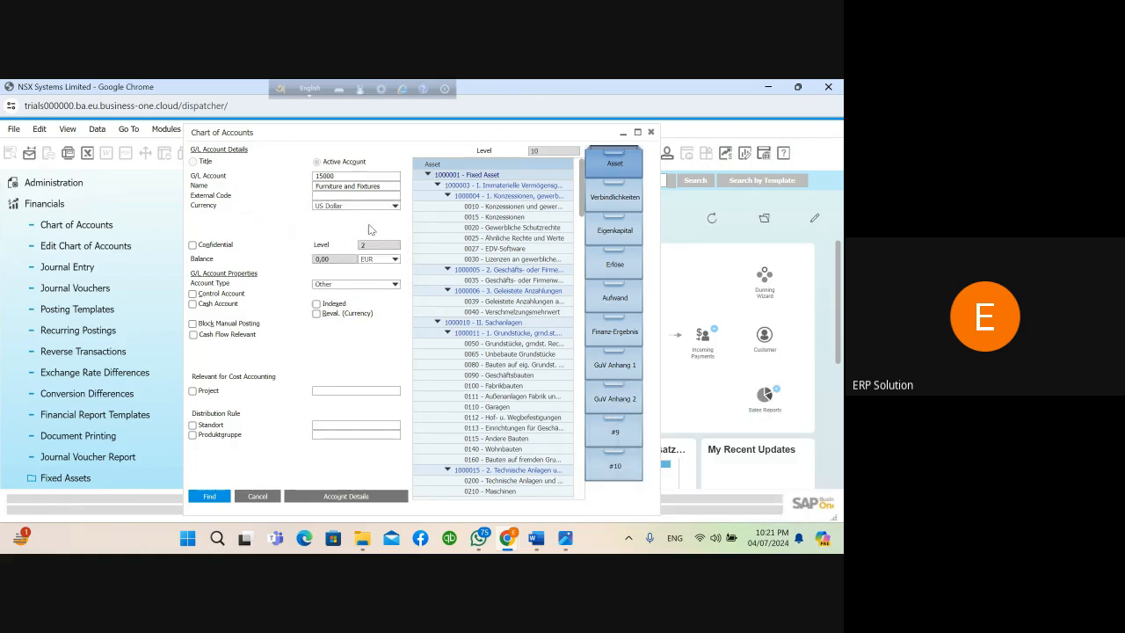
{"action": "key", "text": "Return"}
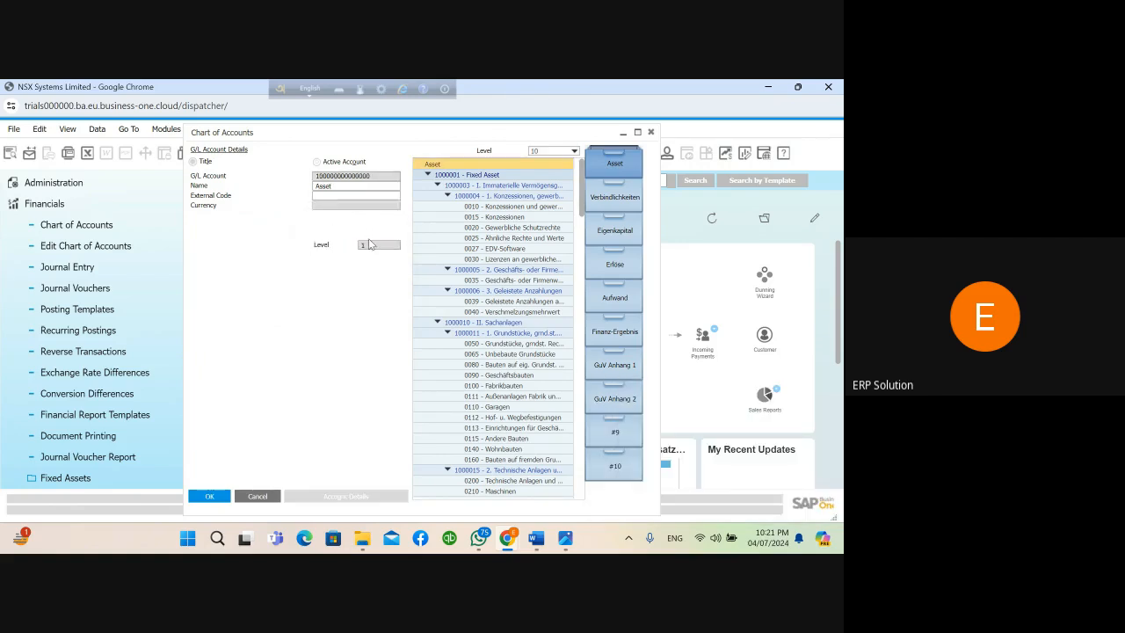
{"action": "double_click", "coordinate": [364, 187]}
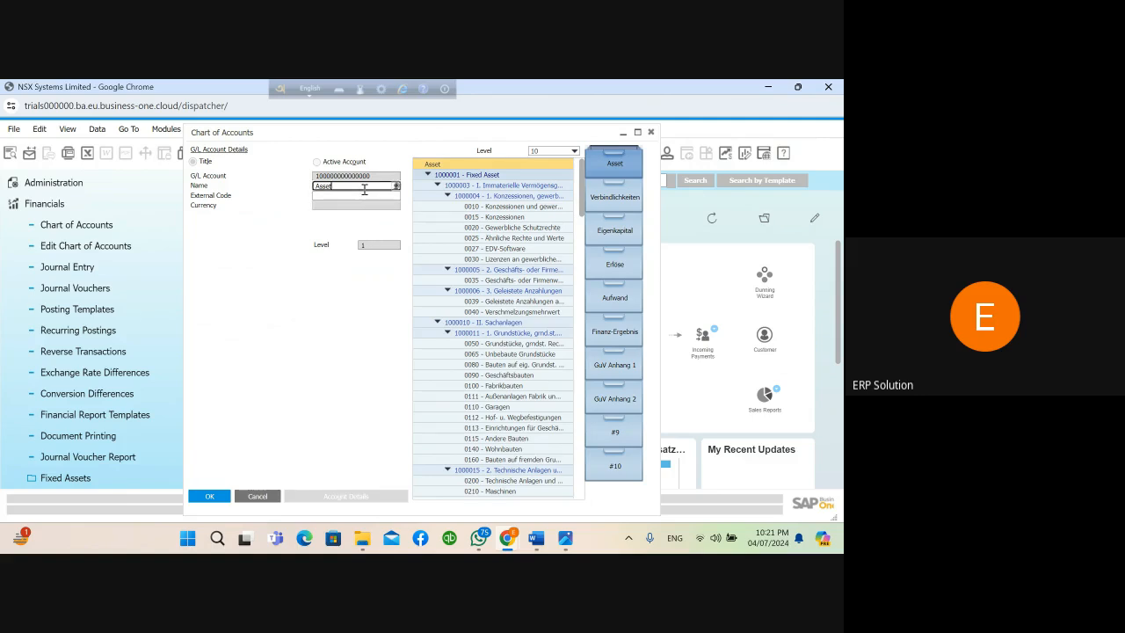
{"action": "left_click", "coordinate": [364, 246]}
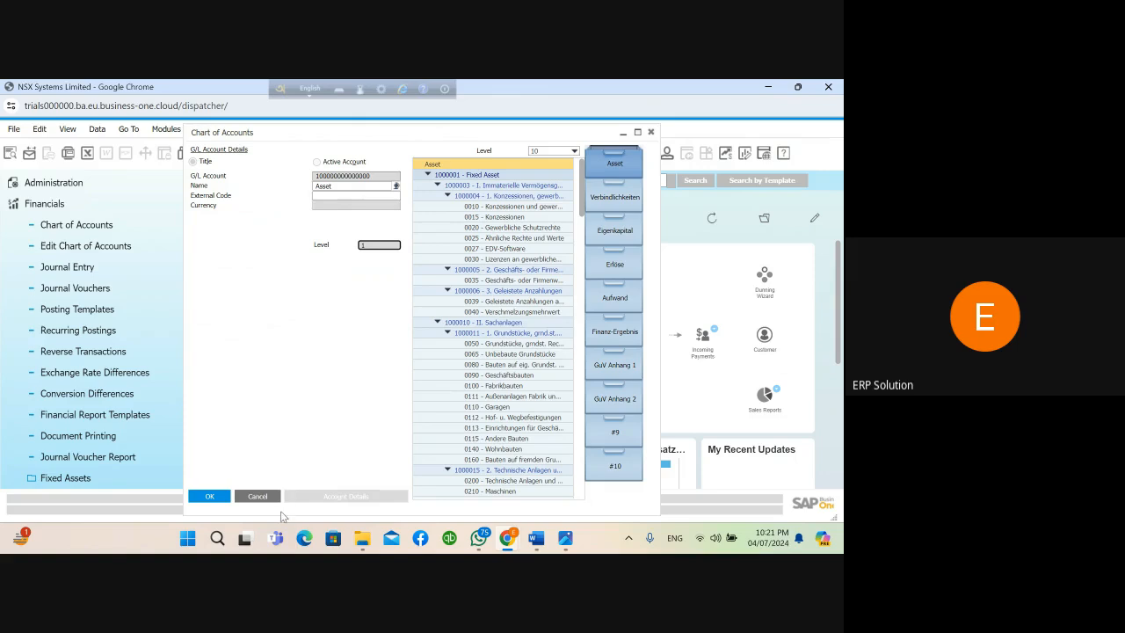
{"action": "left_click", "coordinate": [318, 163]}
{"action": "left_click", "coordinate": [257, 498]}
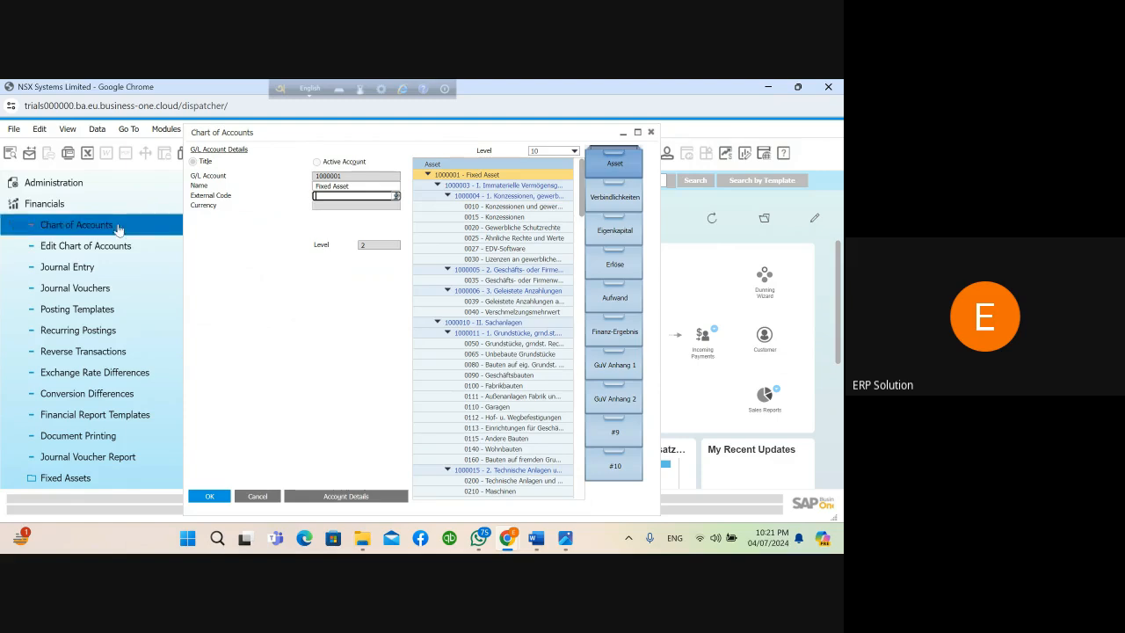
- Start a blank active account entry with G/L account 15000 and the name Furniture and Fixtures from the Chart Of Accounts-SBD spreadsheet
{"action": "left_click", "coordinate": [86, 226]}
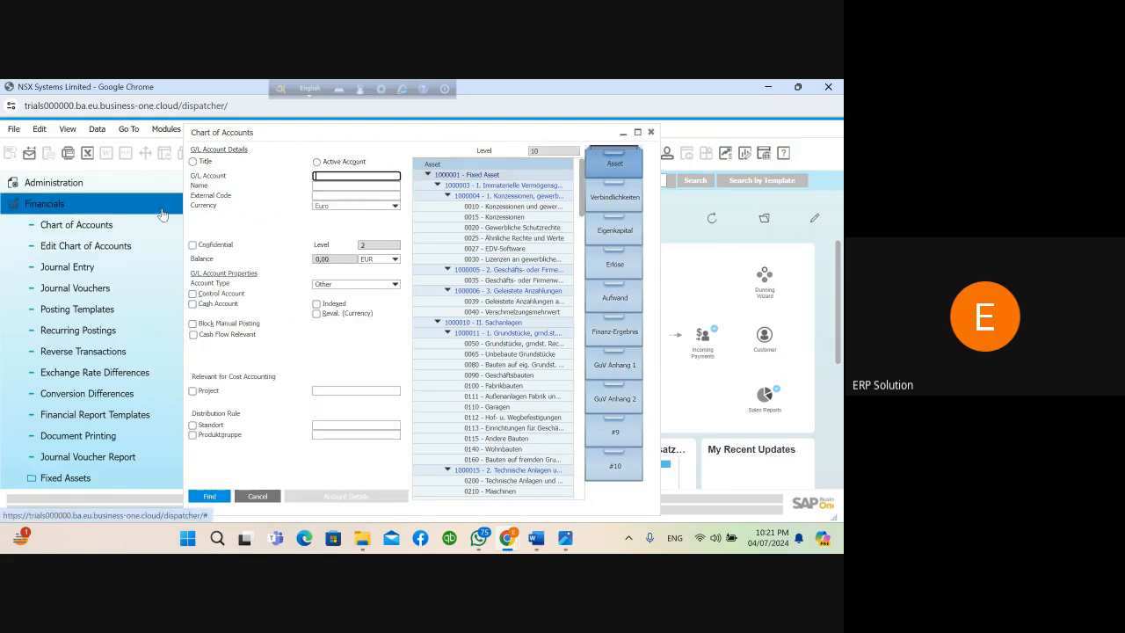
{"action": "left_click", "coordinate": [317, 163]}
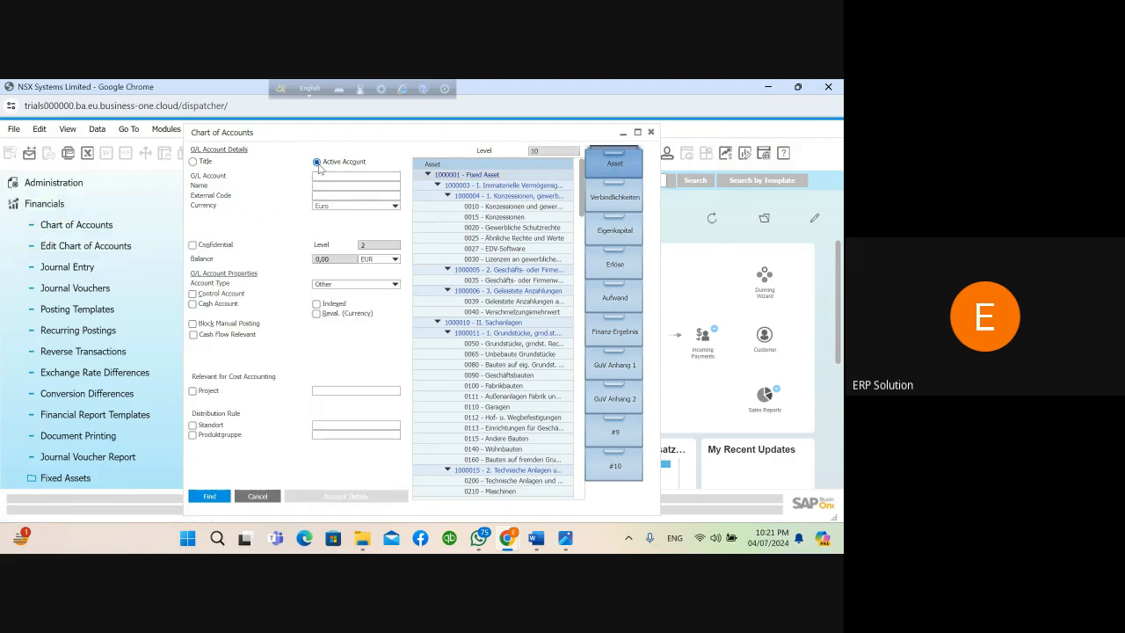
{"action": "left_click", "coordinate": [316, 178]}
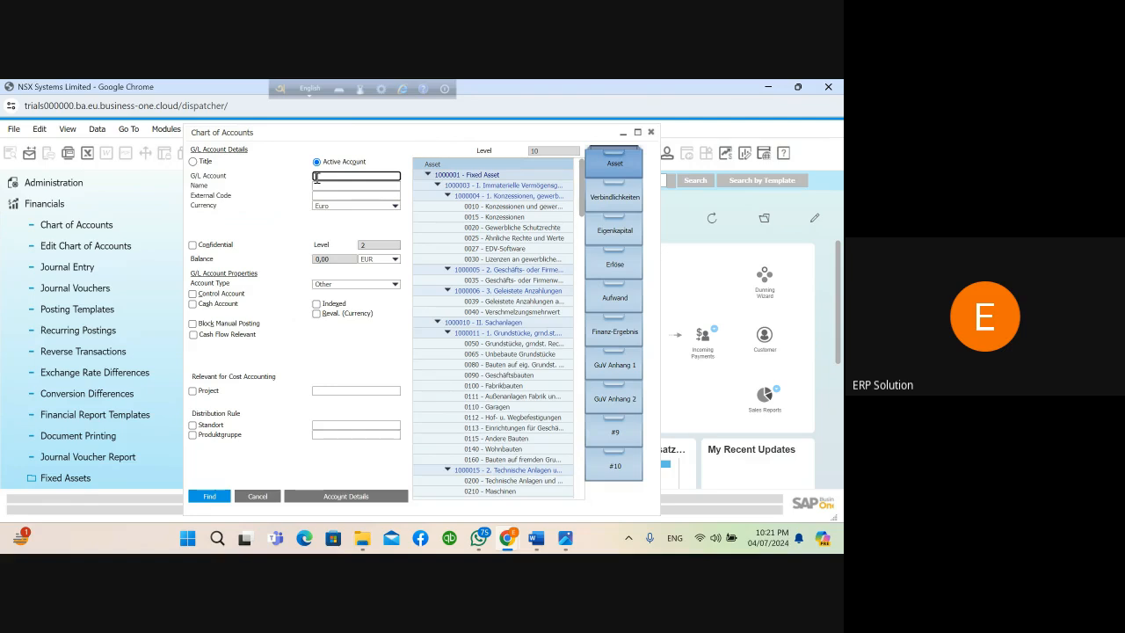
{"action": "key", "text": "alt+Tab"}
{"action": "key", "text": "alt+Tab"}
{"action": "key", "text": "Tab"}
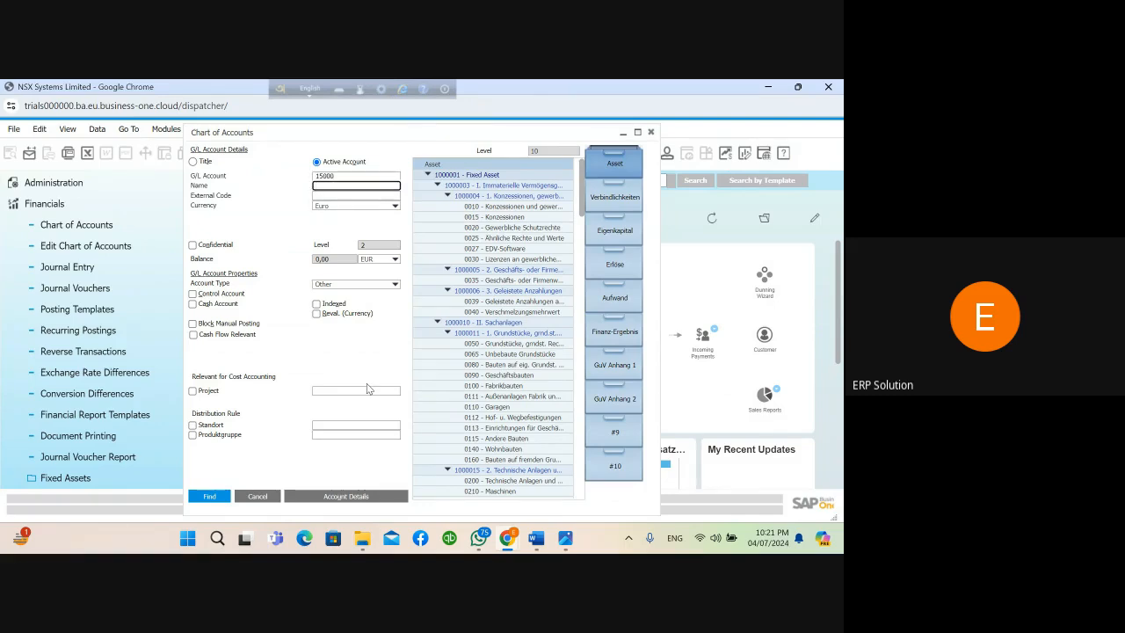
{"action": "key", "text": "alt+Tab"}
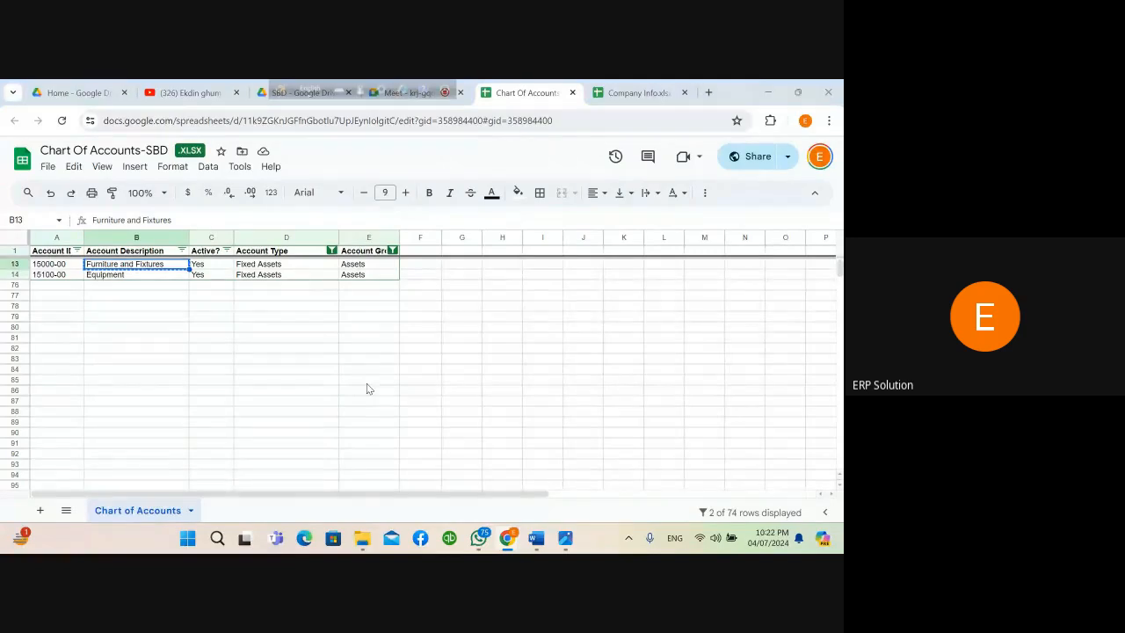
{"action": "key", "text": "alt+Tab"}
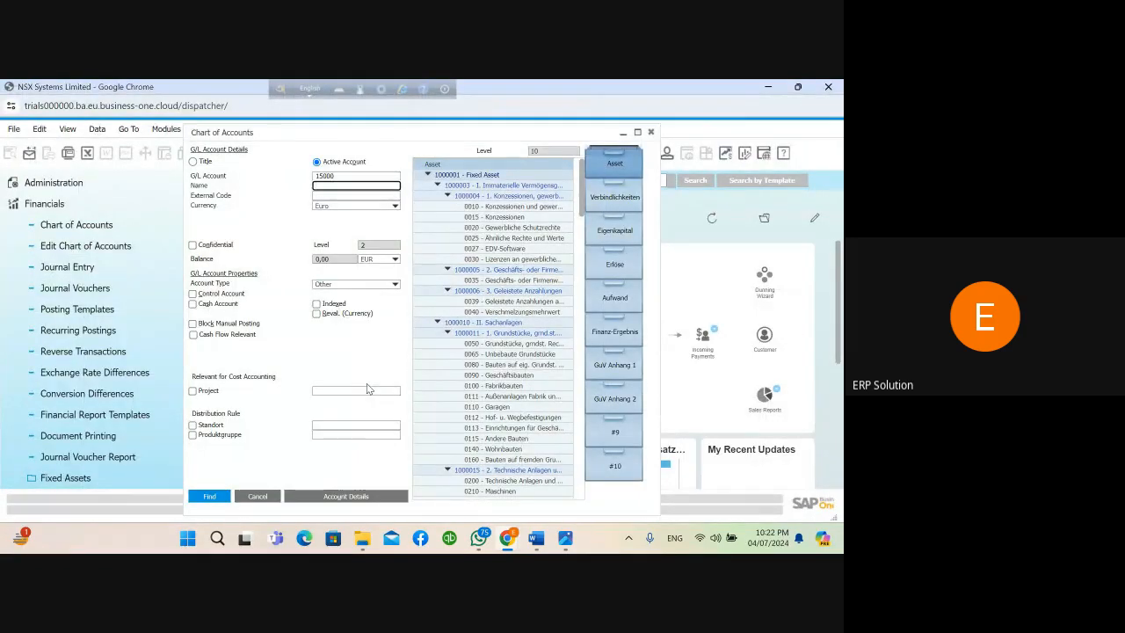
{"action": "key", "text": "ctrl+v"}
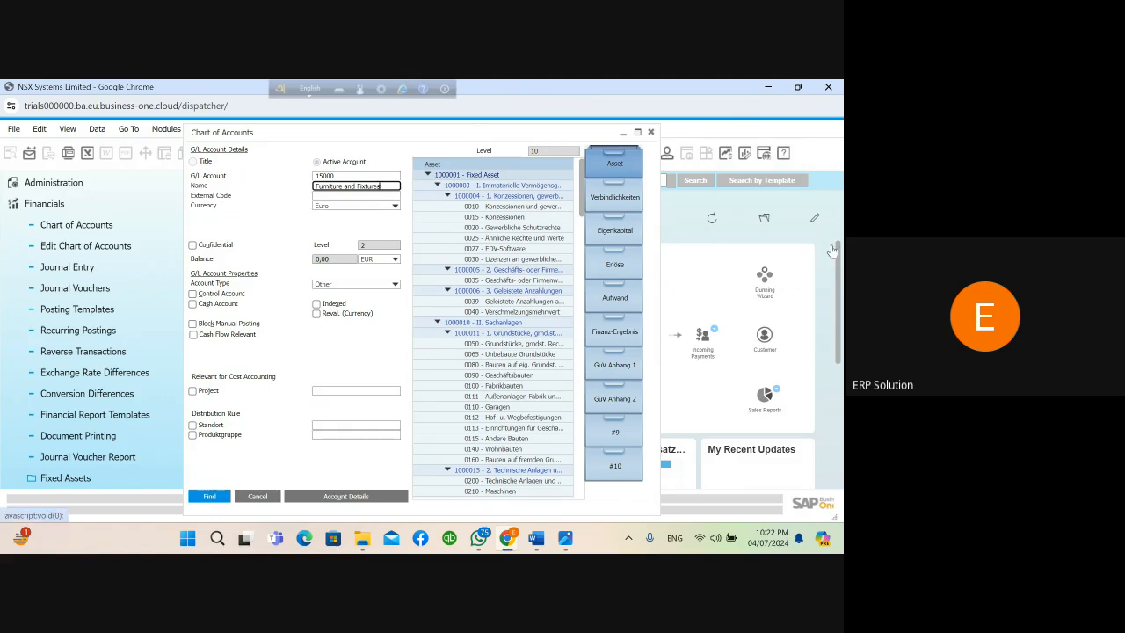
{"action": "left_click_drag", "start_coordinate": [837, 266], "coordinate": [843, 237]}
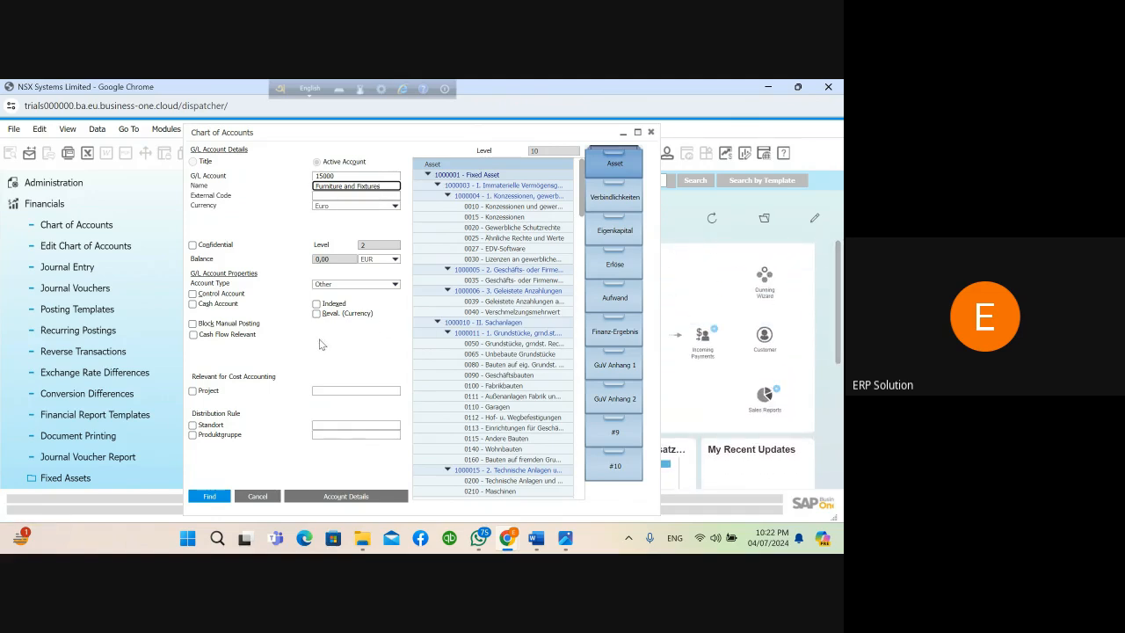
- Accept the account details unchanged, try to save the Furniture and Fixtures account, and discard the entry
{"action": "left_click", "coordinate": [320, 498]}
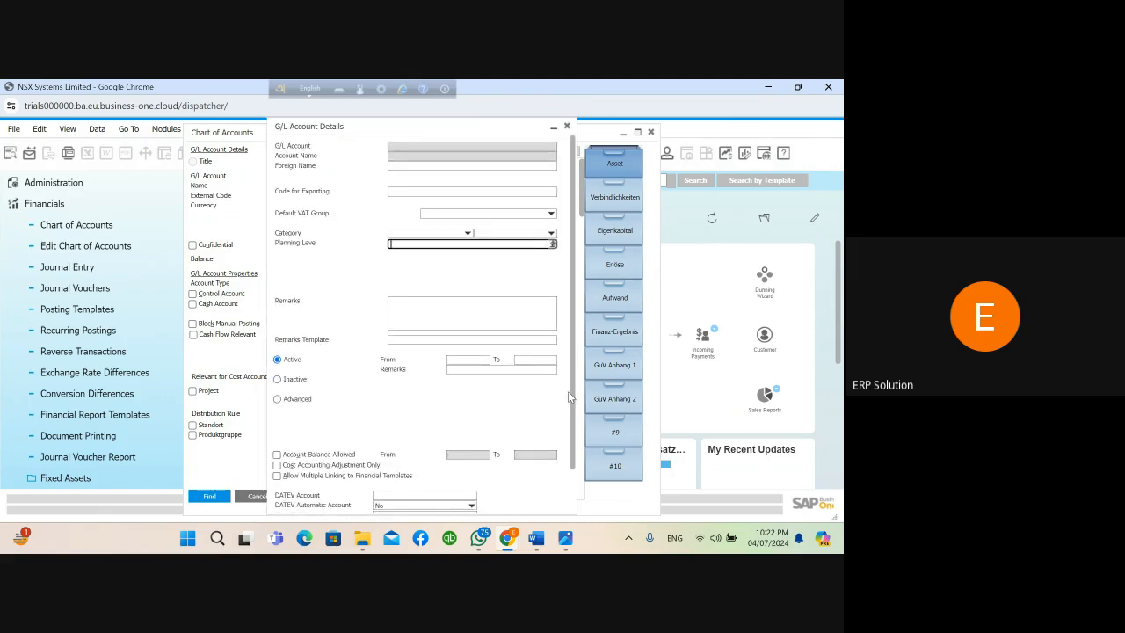
{"action": "scroll", "coordinate": [575, 411], "scroll_direction": "down", "scroll_amount": 2}
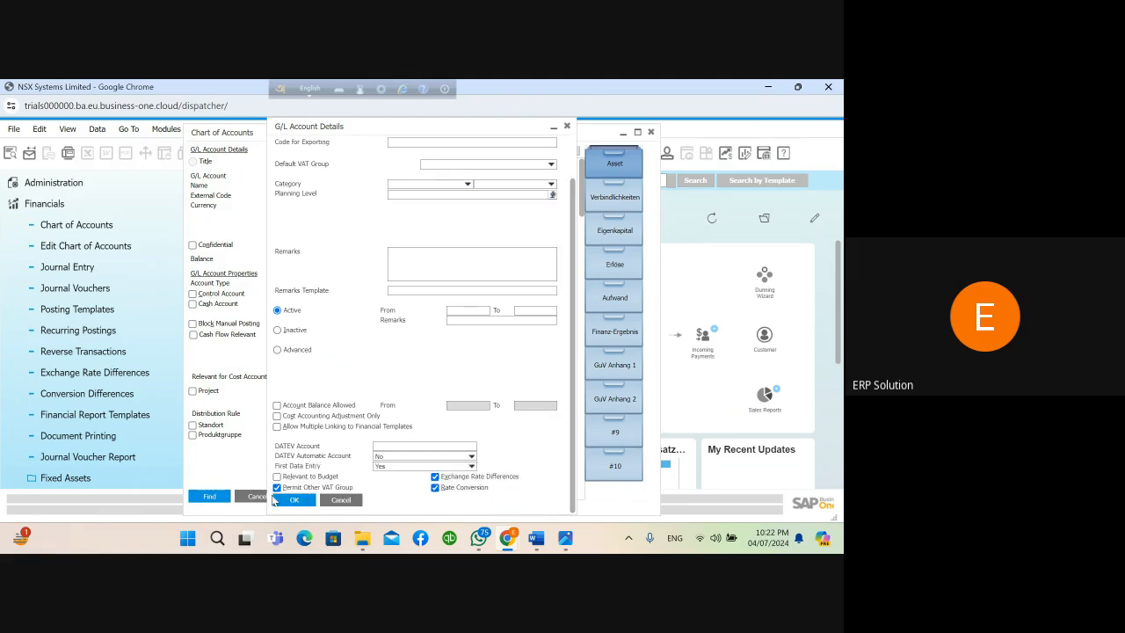
{"action": "left_click", "coordinate": [292, 501]}
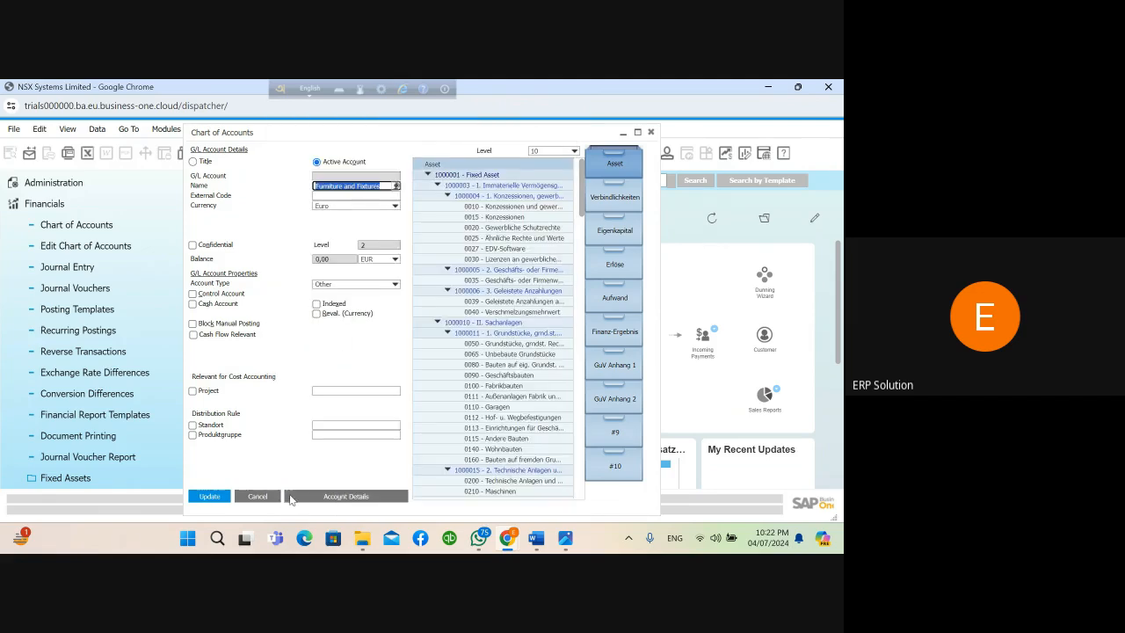
{"action": "left_click", "coordinate": [214, 498]}
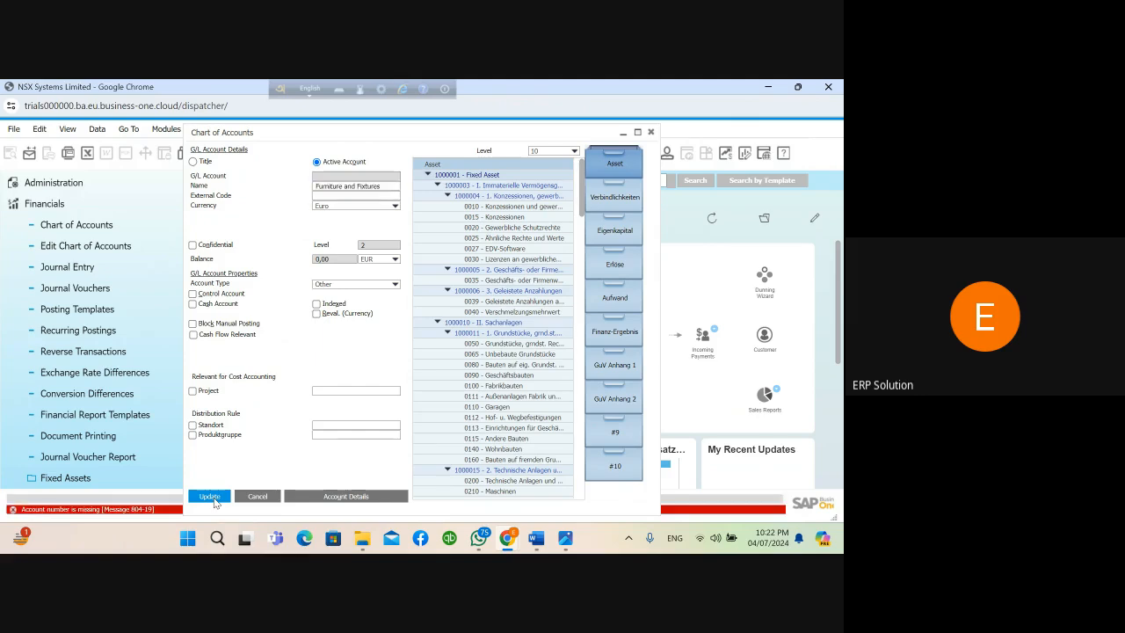
{"action": "left_click", "coordinate": [246, 499]}
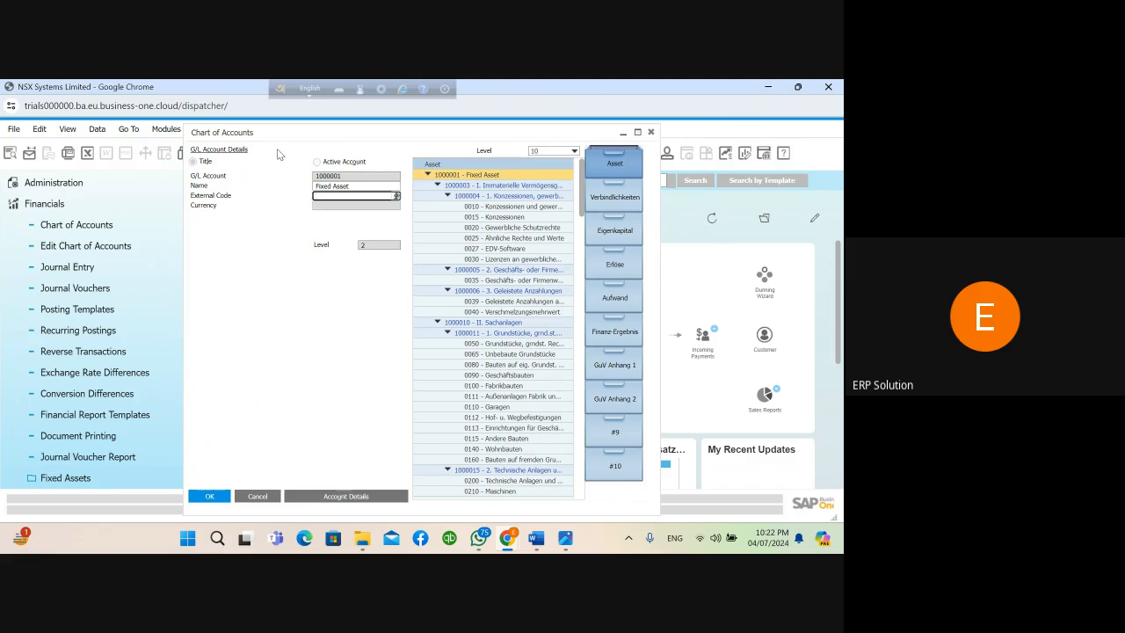
- Open Edit Chart of Accounts for the Asset drawer only
{"action": "left_click", "coordinate": [68, 247]}
{"action": "left_click", "coordinate": [322, 273]}
{"action": "left_click", "coordinate": [323, 274]}
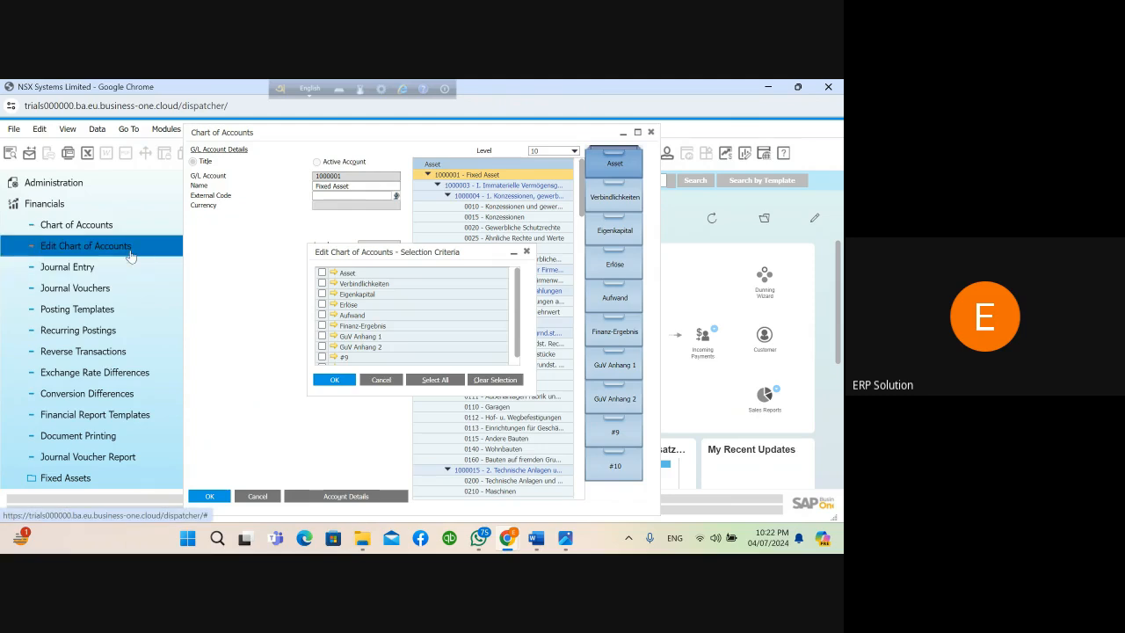
{"action": "left_click", "coordinate": [323, 273]}
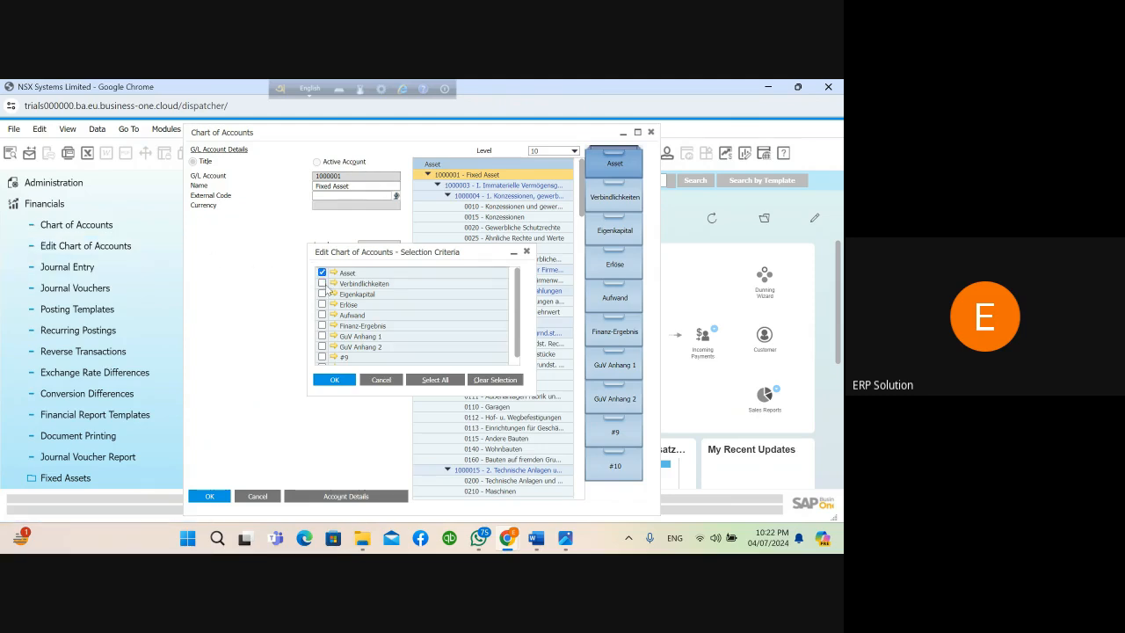
{"action": "left_click", "coordinate": [335, 381]}
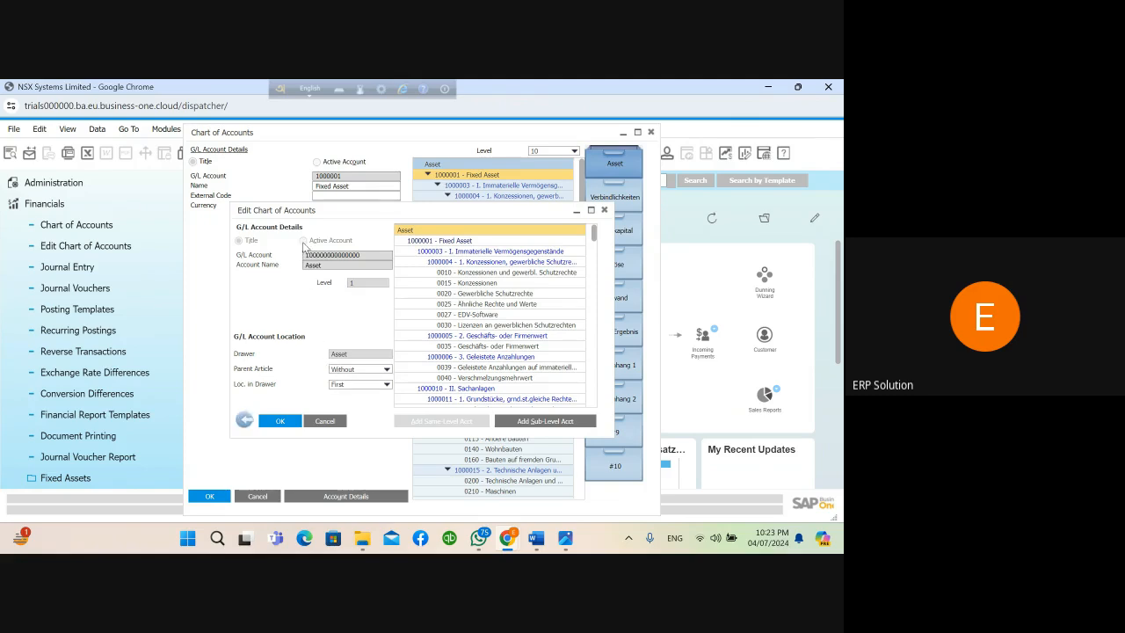
- Select account 0010 - Konzessionen und gewerbl. Schutzrechte and enter 15000 as its G/L account
{"action": "left_click", "coordinate": [456, 241]}
{"action": "left_click", "coordinate": [466, 253]}
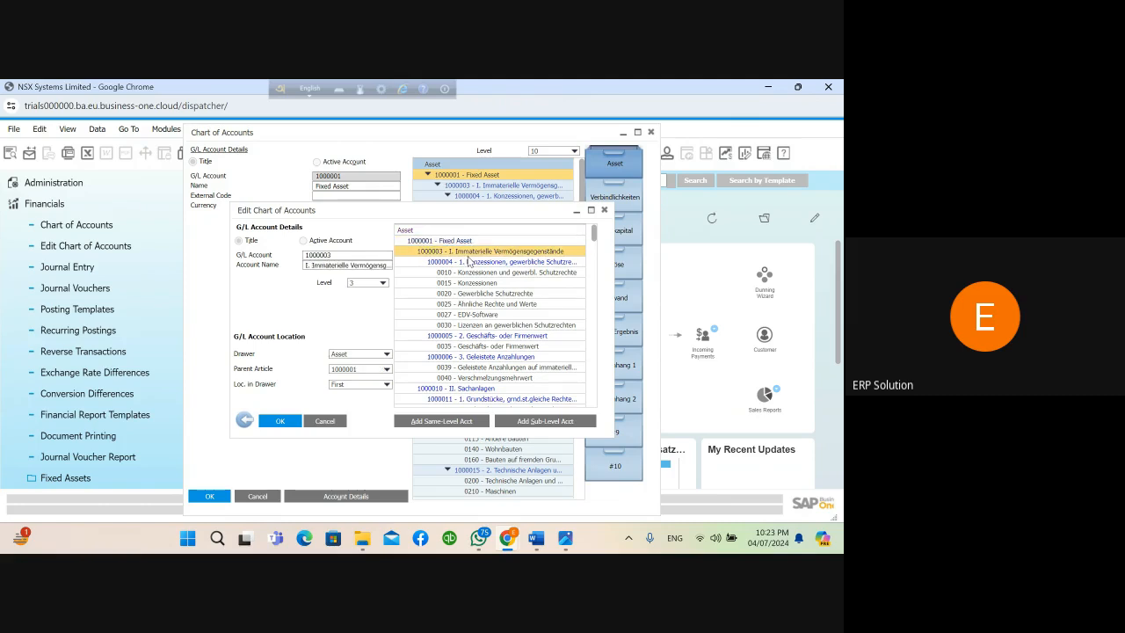
{"action": "left_click", "coordinate": [461, 275]}
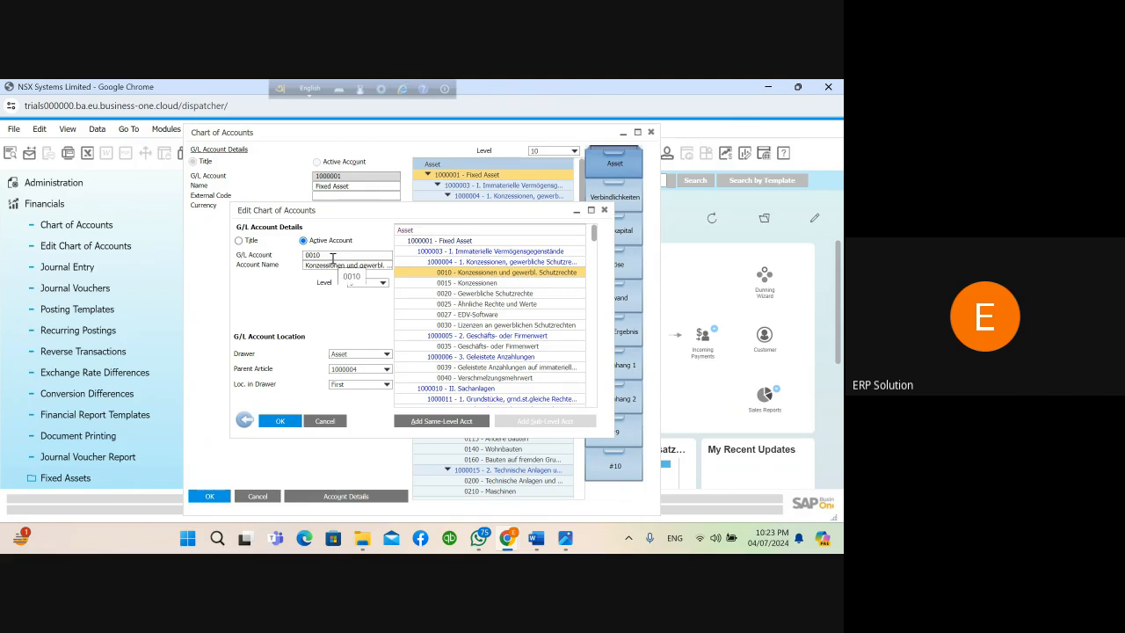
{"action": "key", "text": "alt+Tab"}
{"action": "key", "text": "alt+Tab"}
{"action": "left_click_drag", "start_coordinate": [331, 254], "coordinate": [300, 257]}
{"action": "type", "text": "150"}
{"action": "key", "text": "Tab"}
- Copy the Furniture and Fixtures description from the Chart Of Accounts-SBD spreadsheet
{"action": "key", "text": "alt+Tab"}
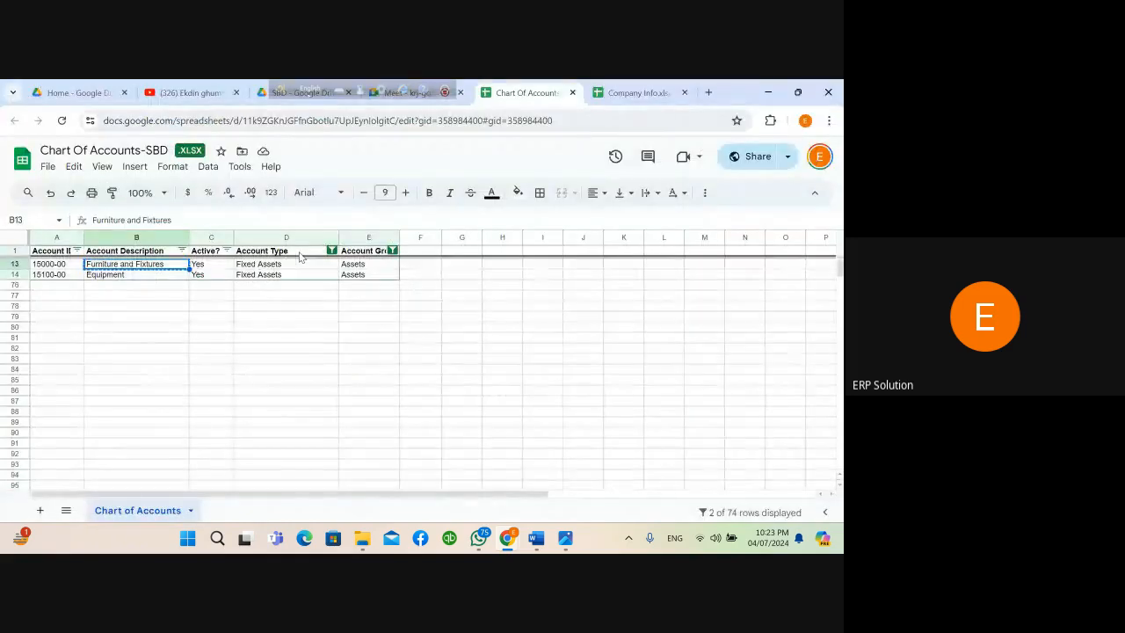
{"action": "key", "text": "Escape"}
{"action": "key", "text": "ctrl+c"}
- Switch to the Google Meet call in Chrome and choose to stay in the call
{"action": "mouse_move", "coordinate": [507, 537]}
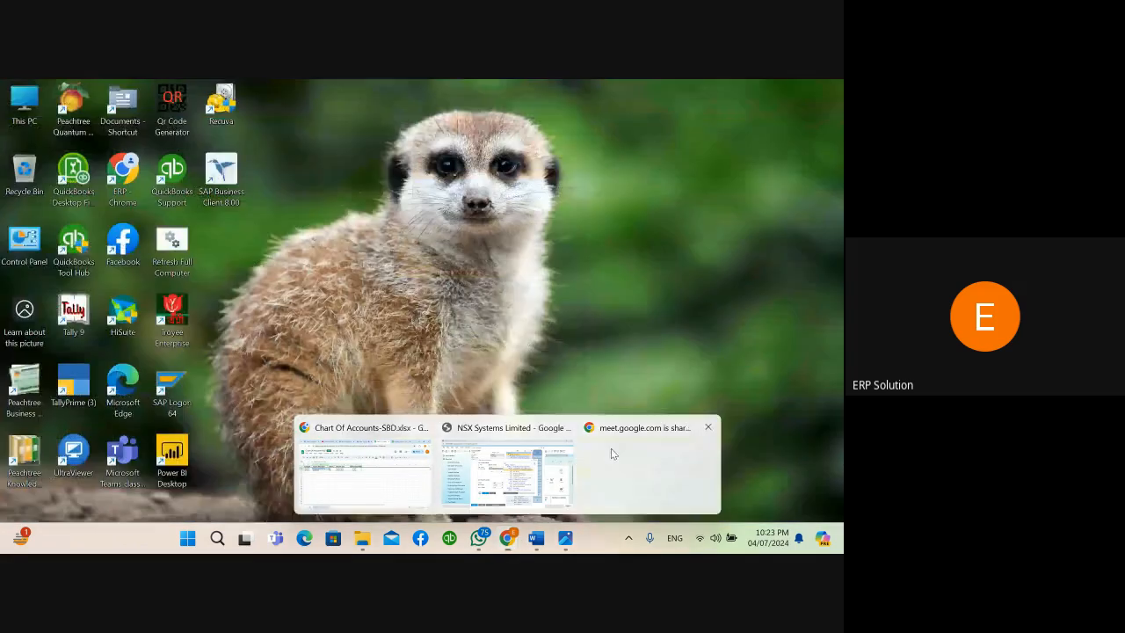
{"action": "left_click", "coordinate": [610, 451]}
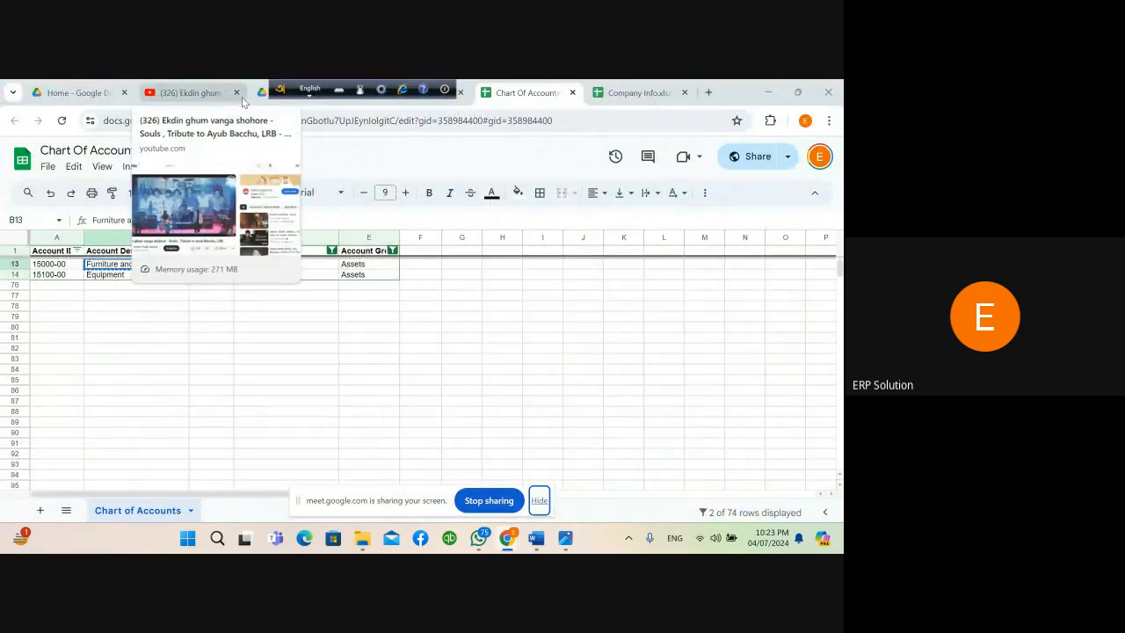
{"action": "left_click", "coordinate": [64, 88]}
{"action": "left_click_drag", "start_coordinate": [289, 94], "coordinate": [595, 101]}
{"action": "left_click", "coordinate": [406, 92]}
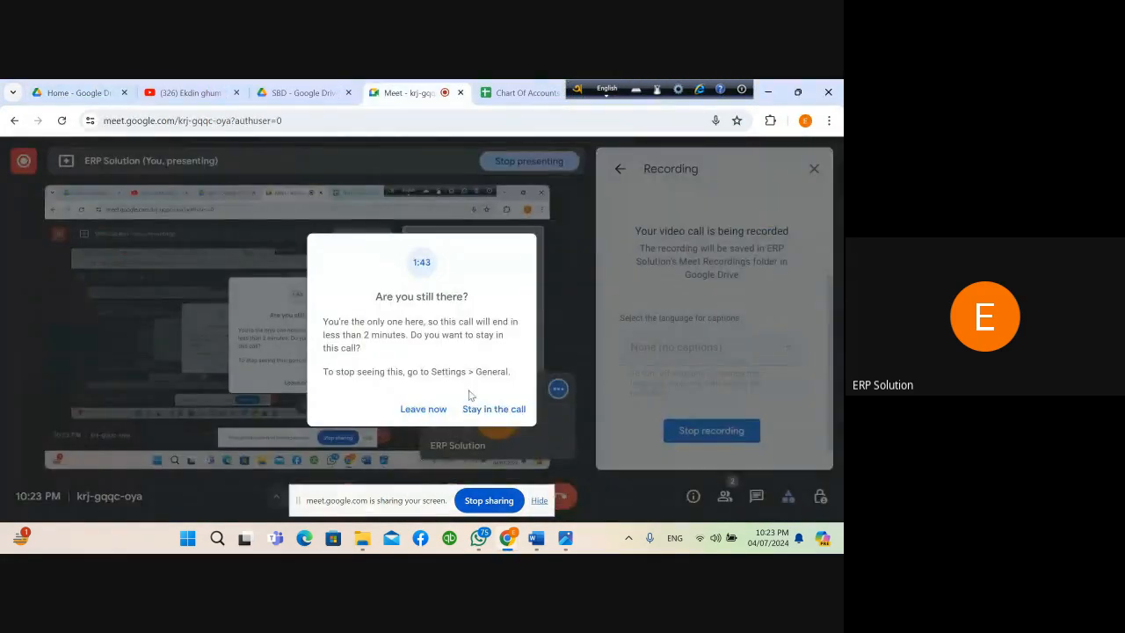
{"action": "left_click", "coordinate": [486, 410]}
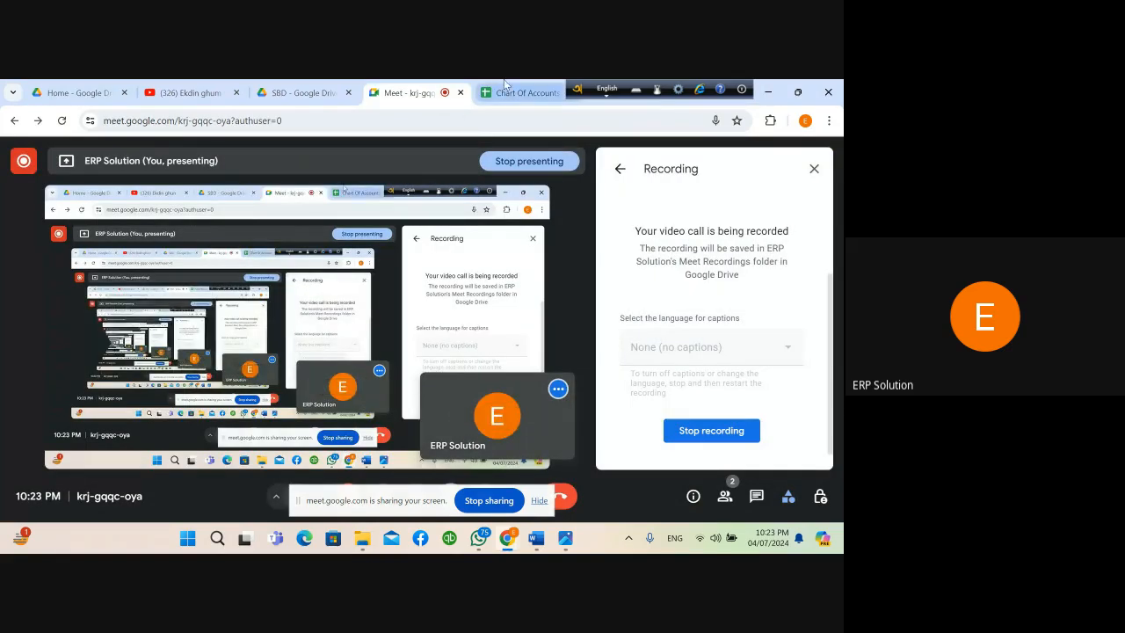
- Return to SAP Business One, replace the selected account's name with the copied Furniture and Fixtures and update it
{"action": "mouse_move", "coordinate": [507, 538]}
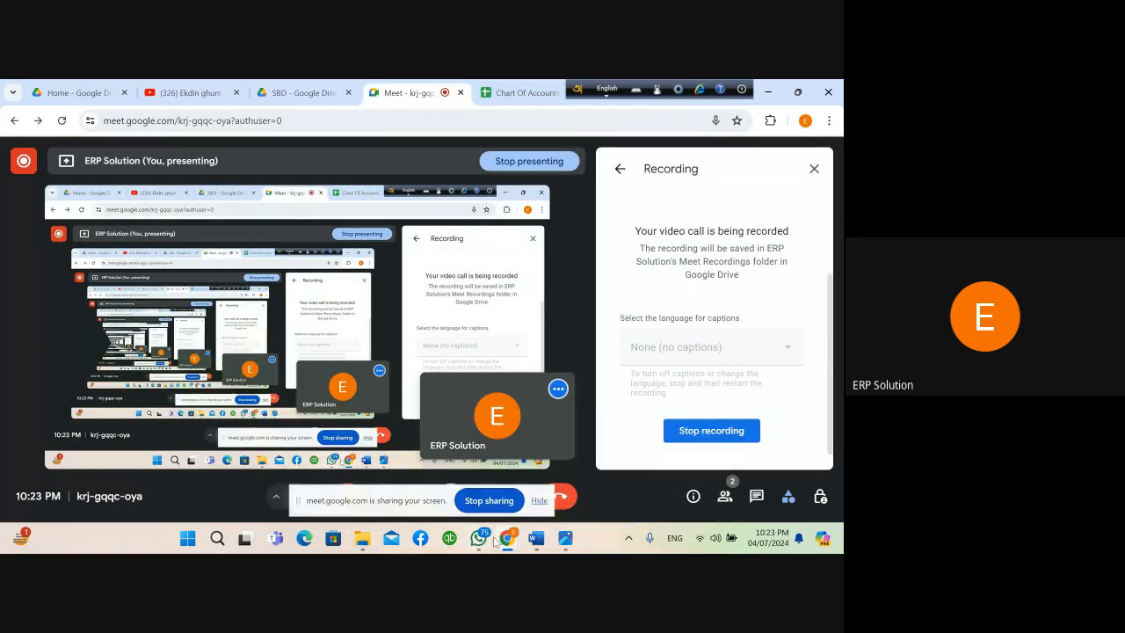
{"action": "left_click", "coordinate": [507, 474]}
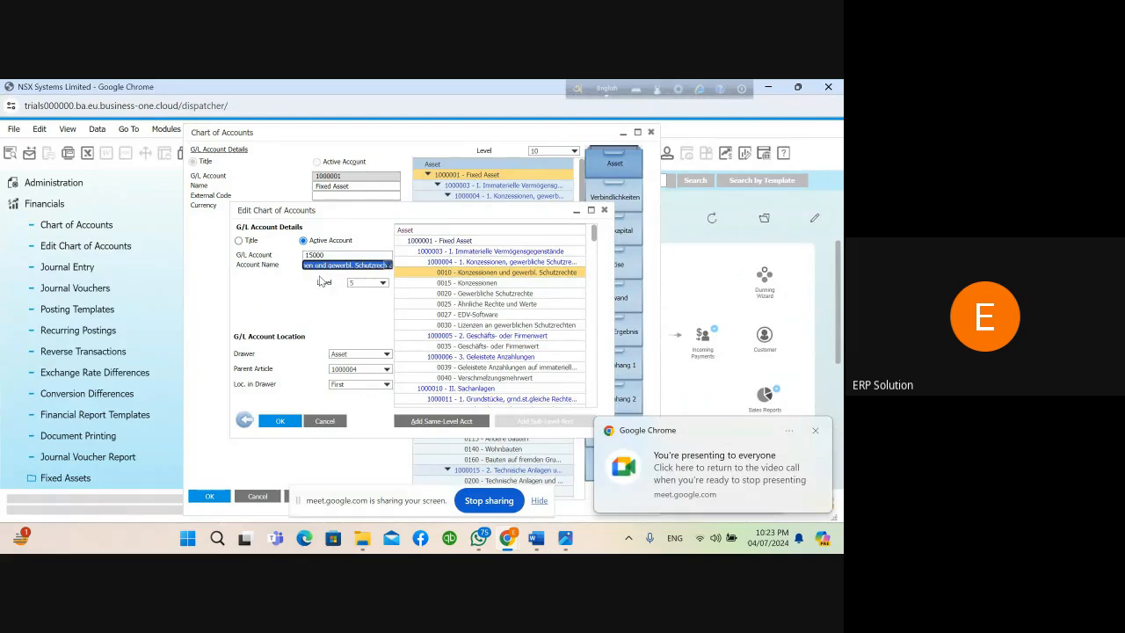
{"action": "key", "text": "ctrl+v"}
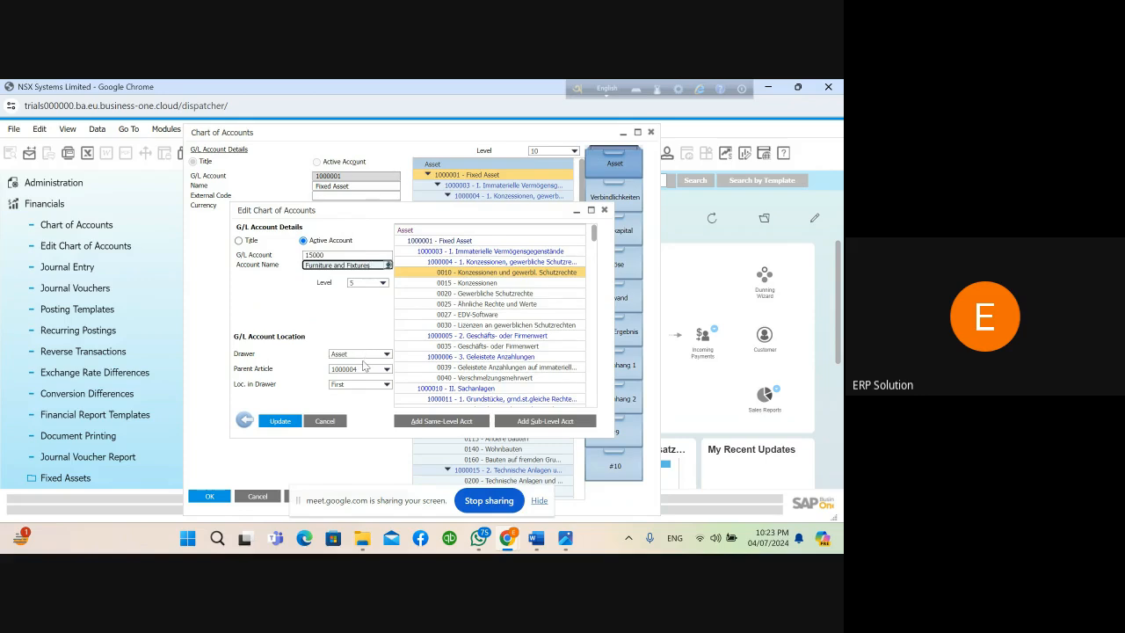
{"action": "left_click", "coordinate": [281, 421]}
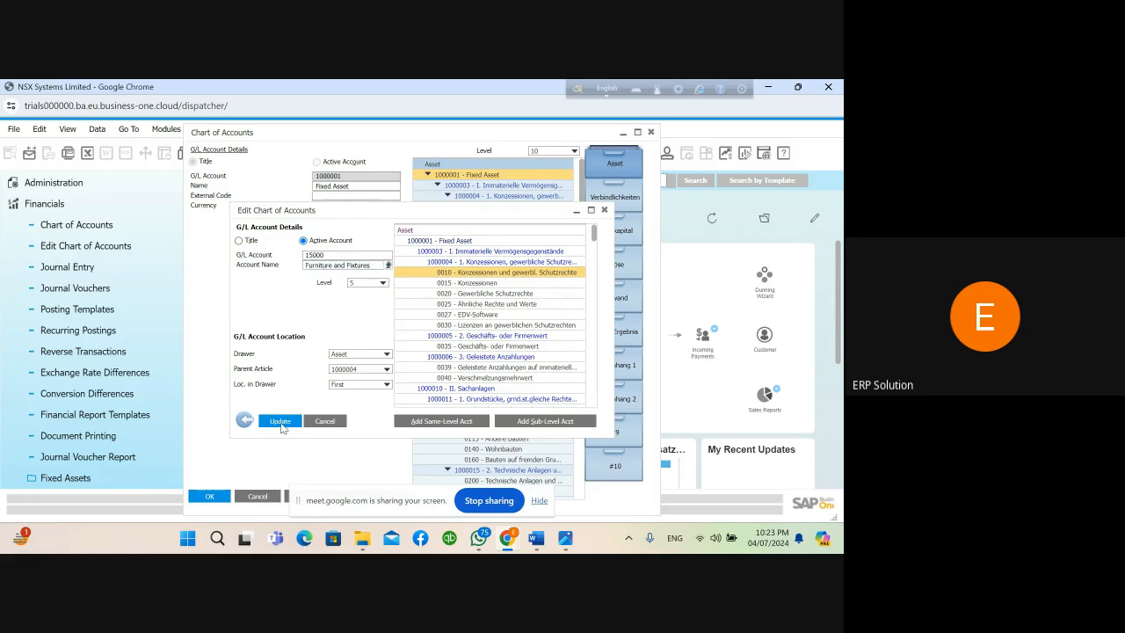
- Select account 0015 - Konzessionen and set its G/L account to 15100, following the Equipment row in the Chart Of Accounts-SBD spreadsheet
{"action": "left_click", "coordinate": [481, 284]}
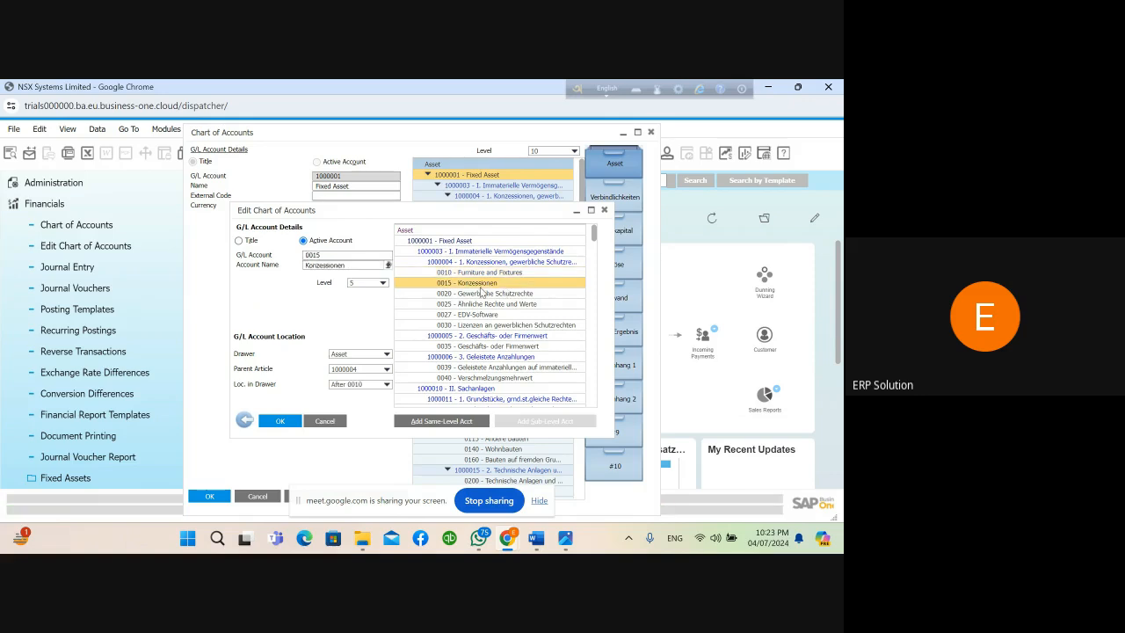
{"action": "key", "text": "alt+Tab"}
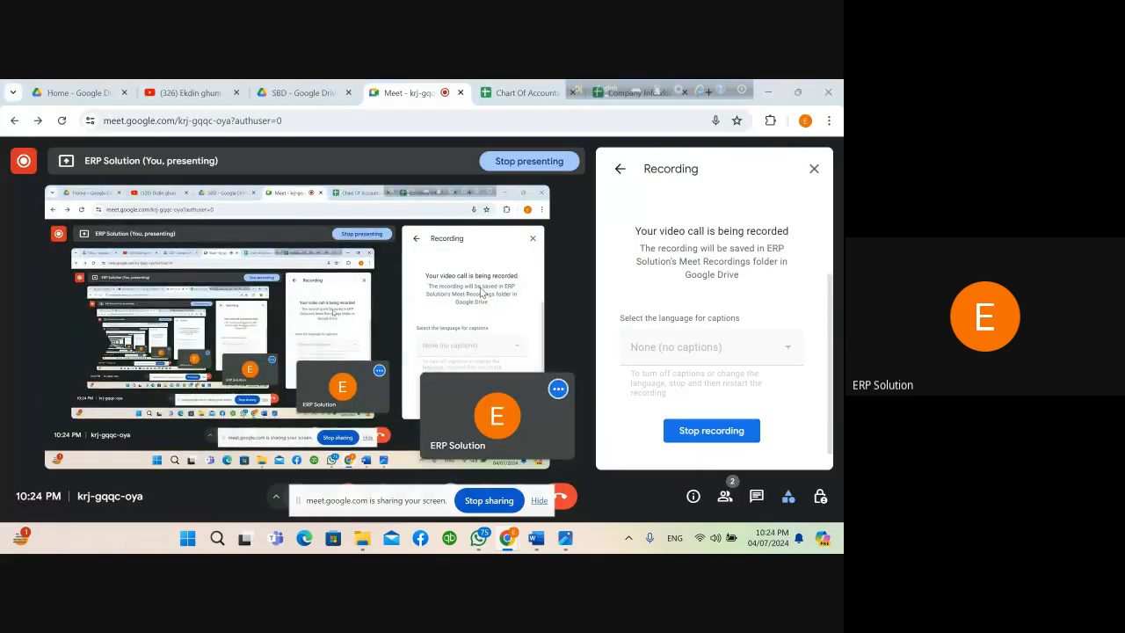
{"action": "key", "text": "alt+Tab"}
{"action": "key", "text": "alt+Tab"}
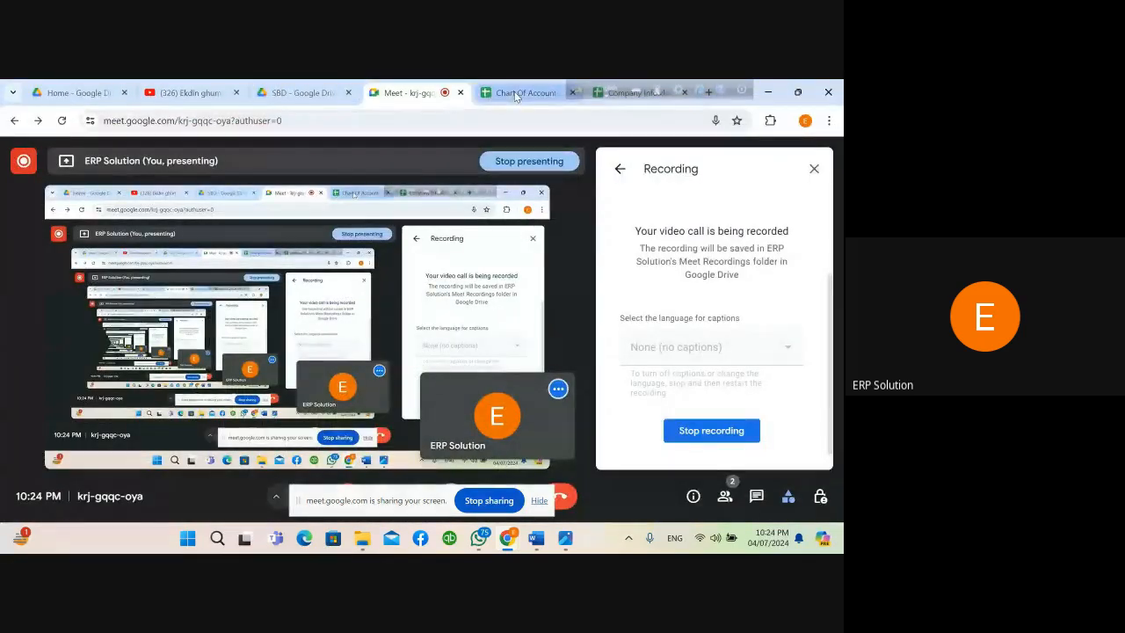
{"action": "left_click", "coordinate": [516, 93]}
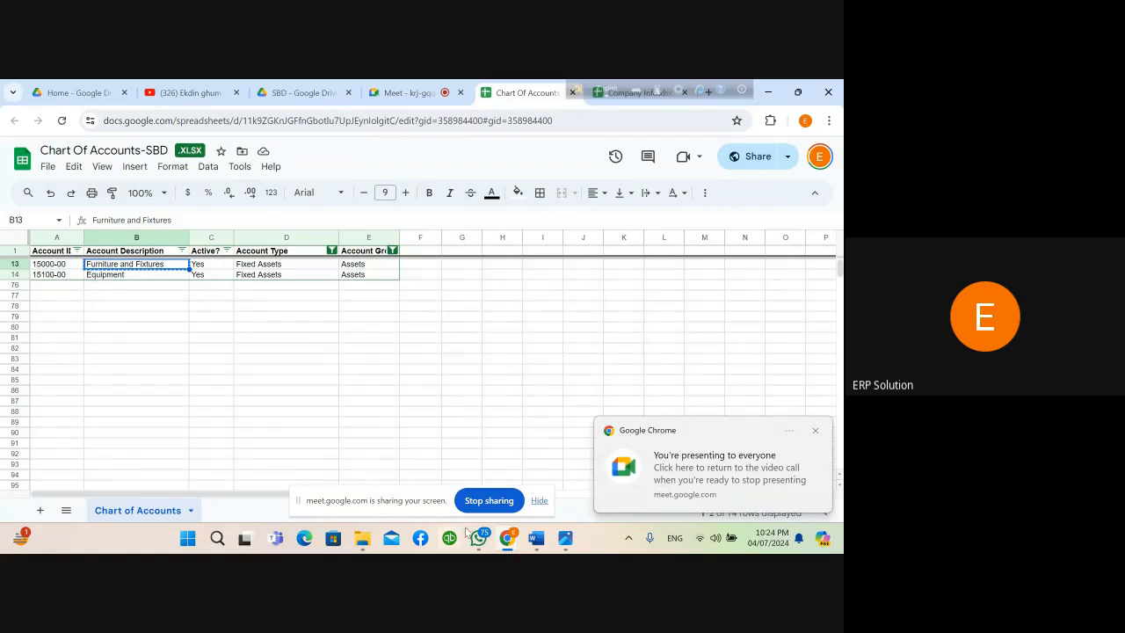
{"action": "mouse_move", "coordinate": [516, 545]}
{"action": "left_click", "coordinate": [509, 470]}
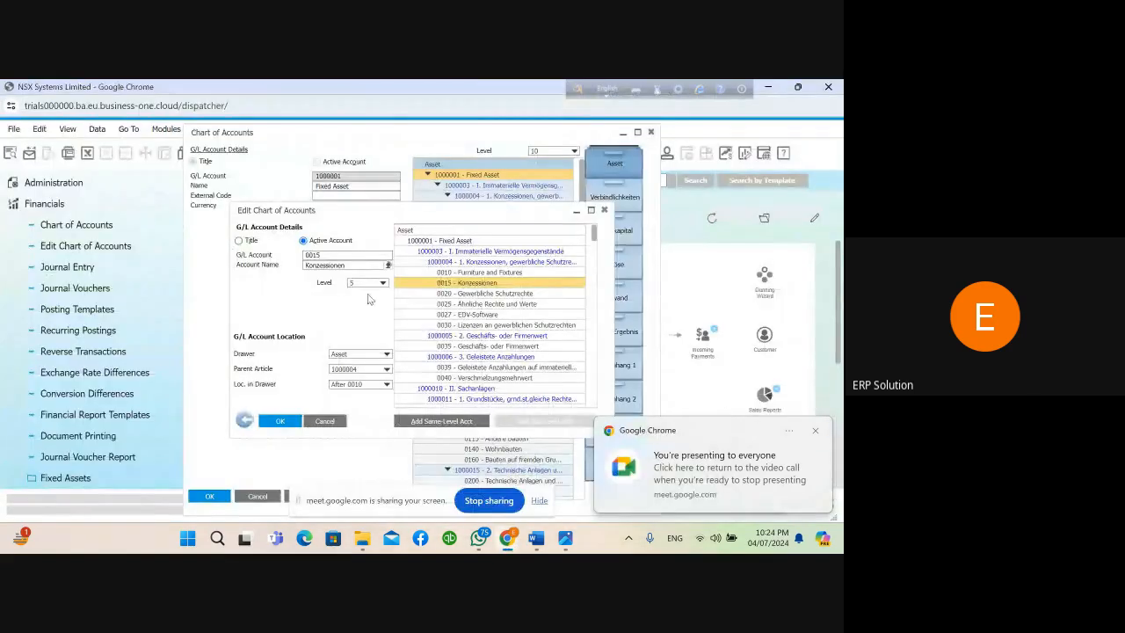
{"action": "left_click", "coordinate": [329, 255]}
{"action": "left_click_drag", "start_coordinate": [329, 257], "coordinate": [273, 256]}
{"action": "type", "text": "15100"}
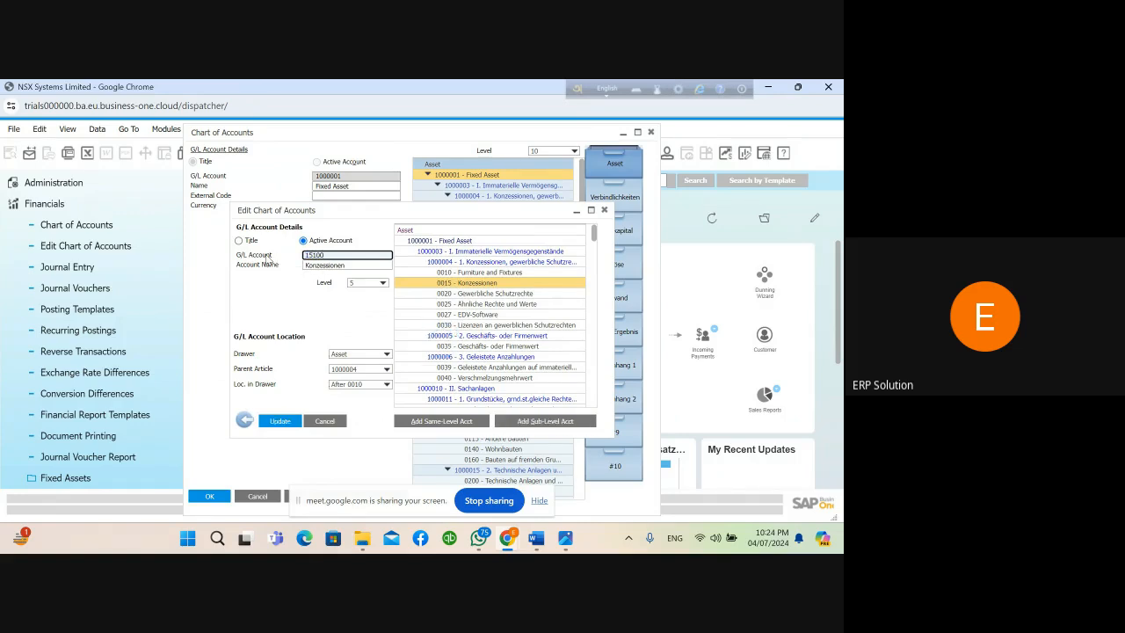
- Rename the Konzessionen account as Equipment and update it
{"action": "double_click", "coordinate": [356, 264]}
{"action": "key", "text": "BackSpace"}
{"action": "type", "text": "Equipm,"}
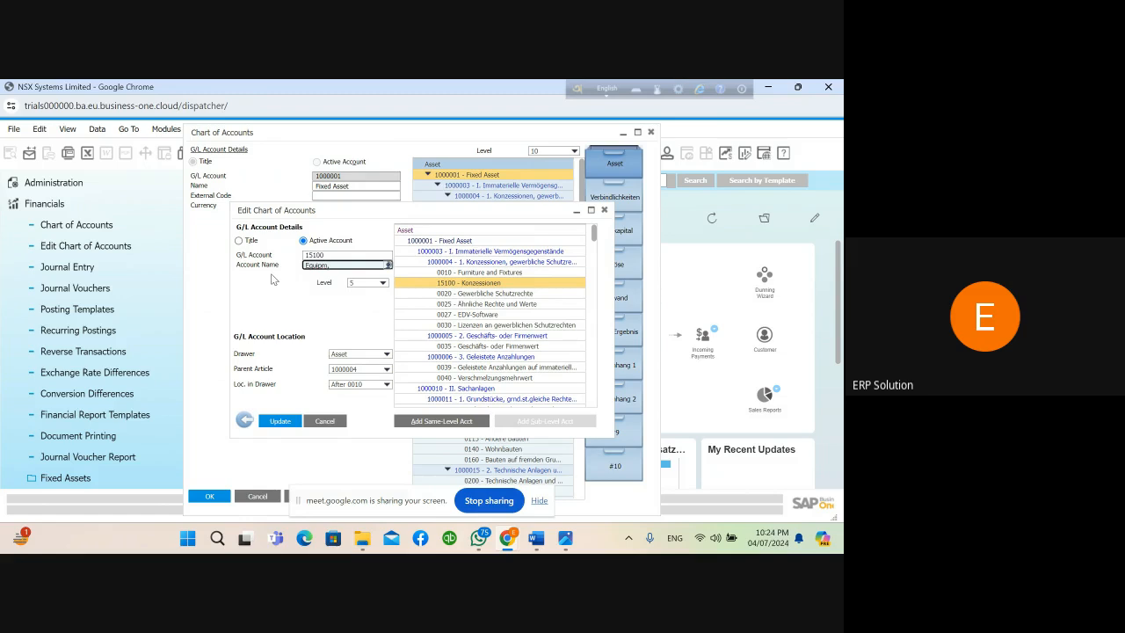
{"action": "key", "text": "BackSpace"}
{"action": "left_click", "coordinate": [278, 421]}
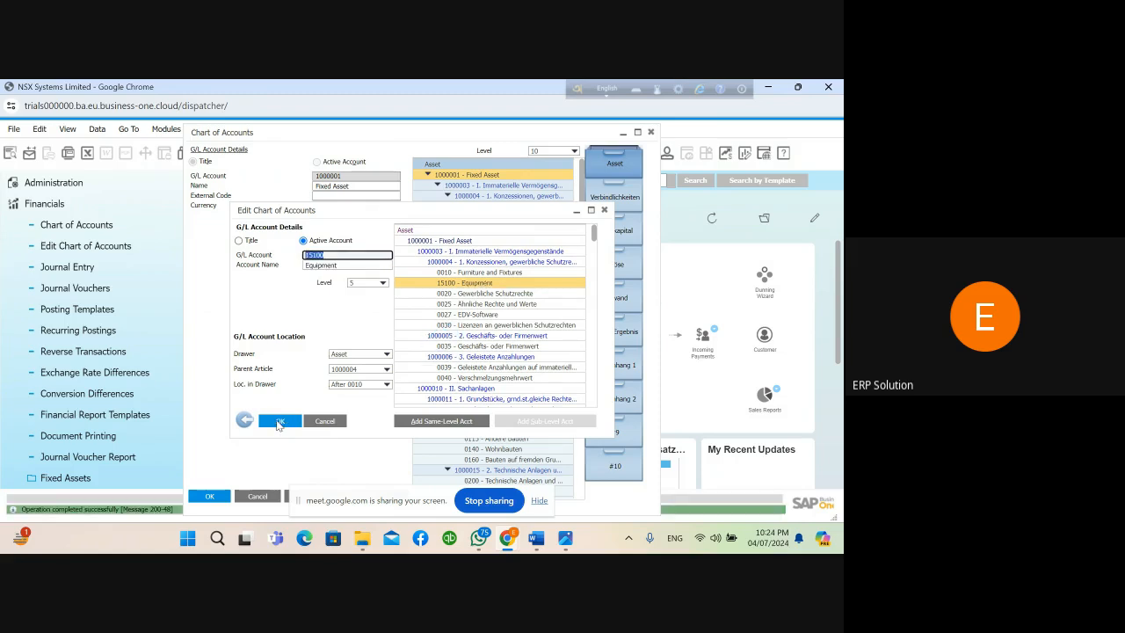
{"action": "left_click", "coordinate": [489, 293]}
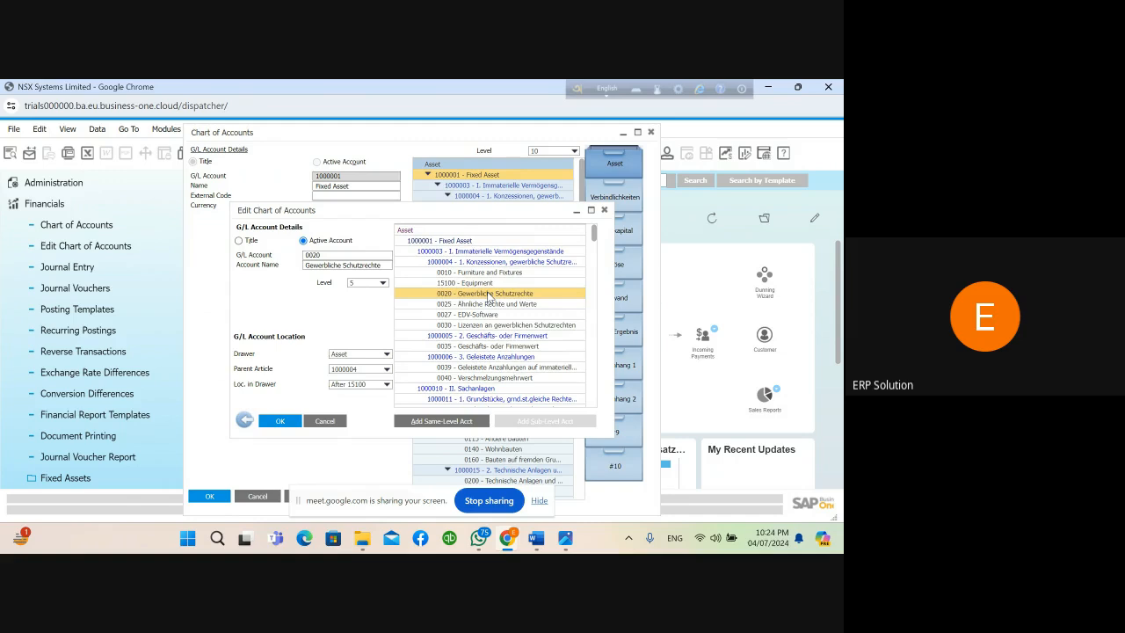
{"action": "right_click", "coordinate": [489, 297]}
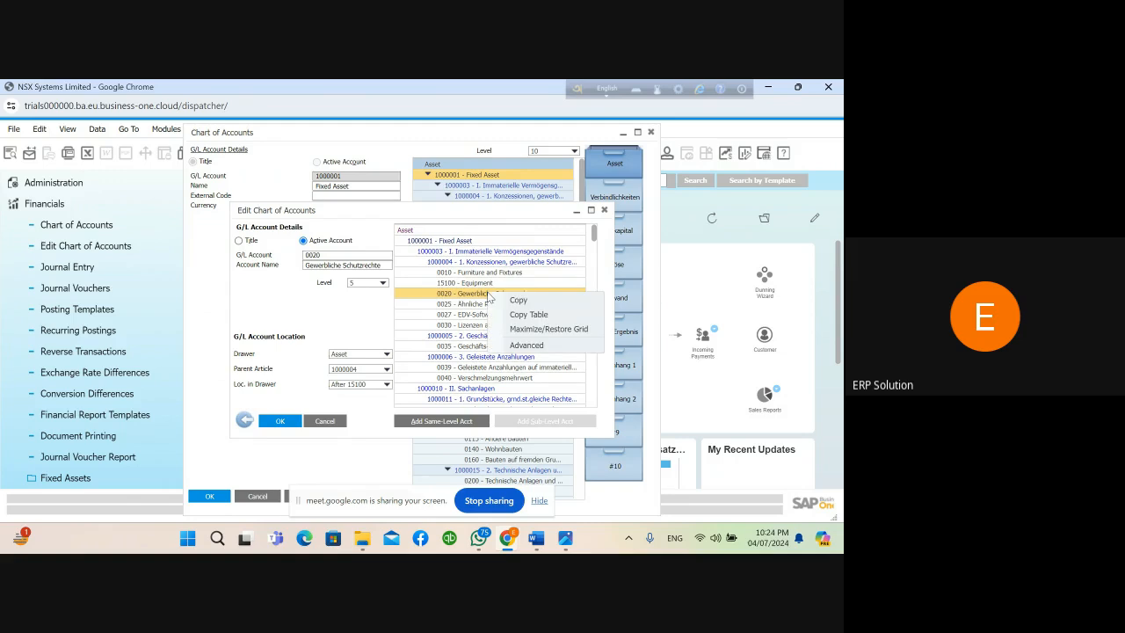
{"action": "left_click", "coordinate": [344, 315]}
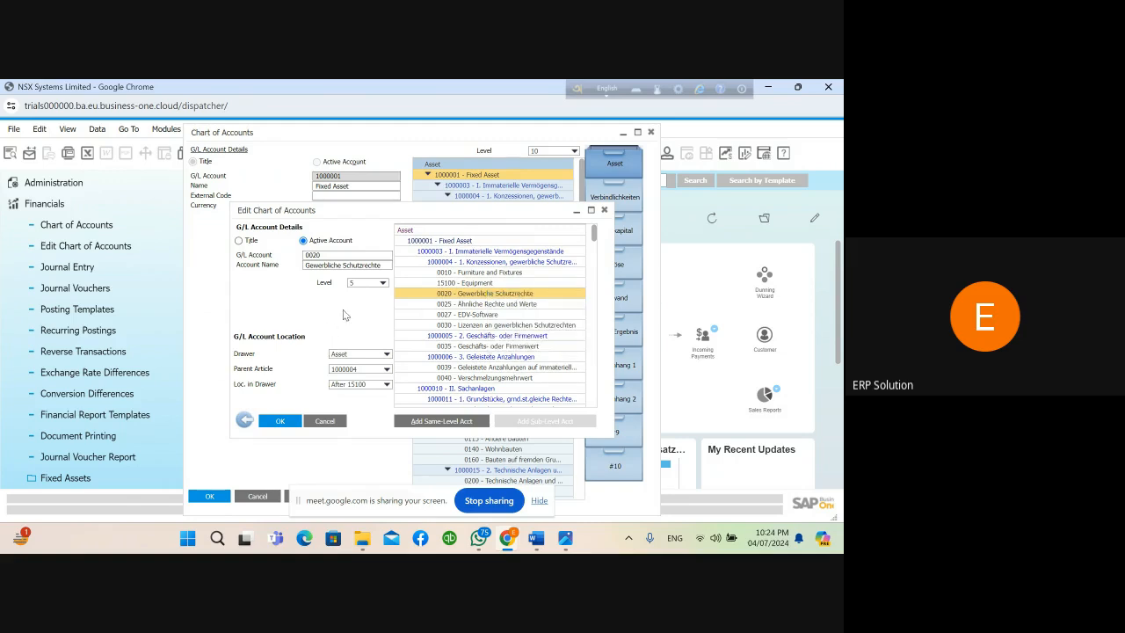
- Close the account editing windows and reload the Chart of Accounts to check the renamed asset accounts
{"action": "left_click", "coordinate": [604, 212]}
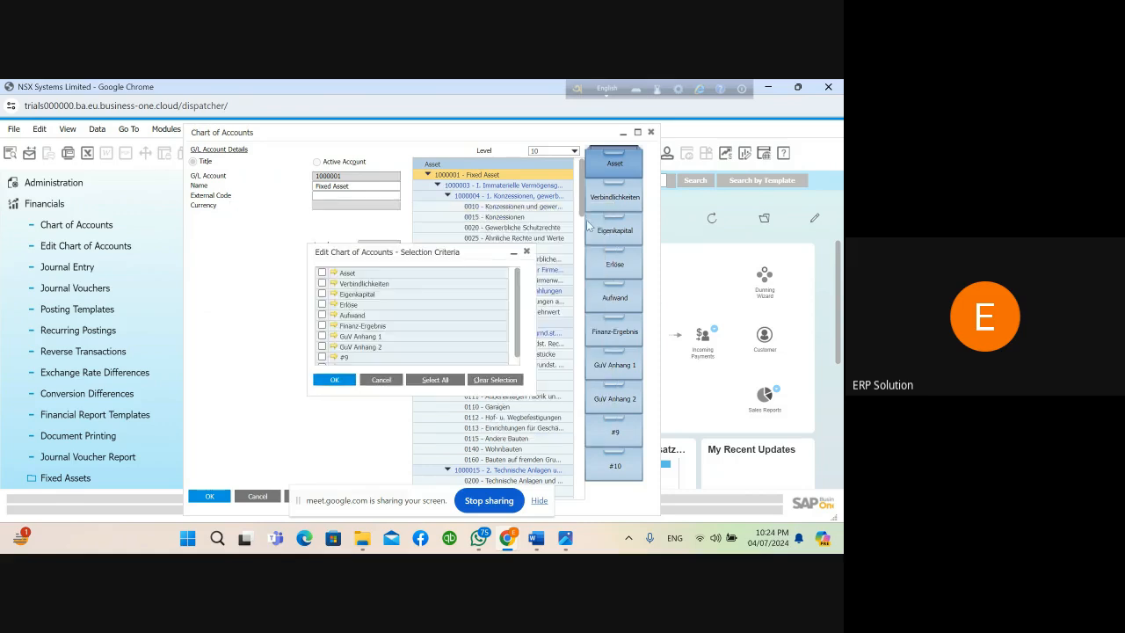
{"action": "left_click", "coordinate": [527, 253]}
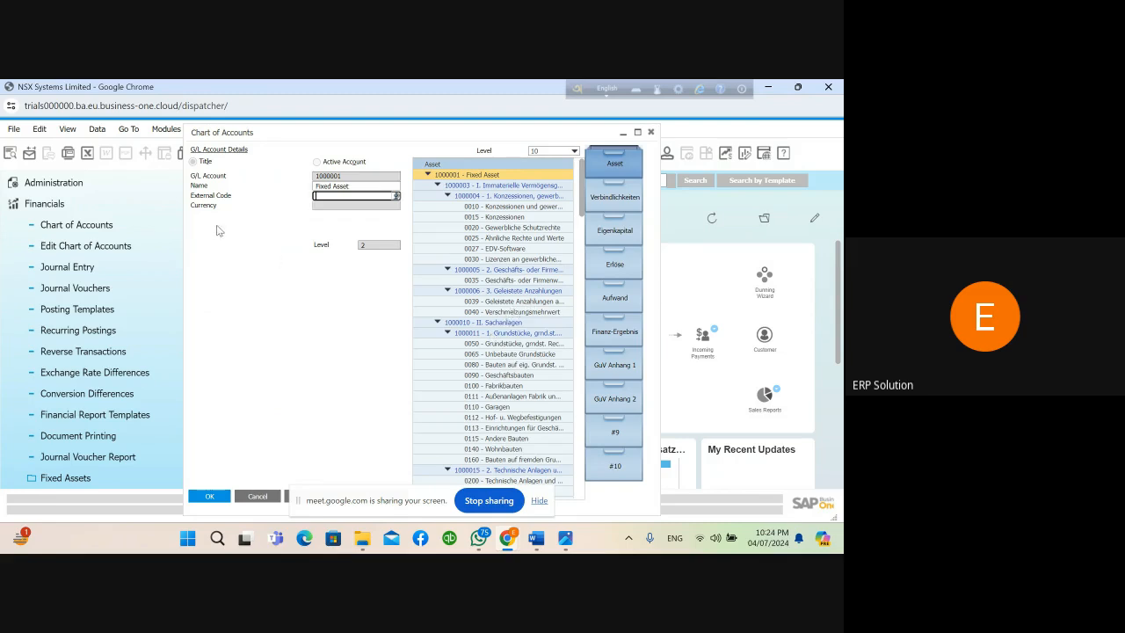
{"action": "left_click", "coordinate": [44, 225]}
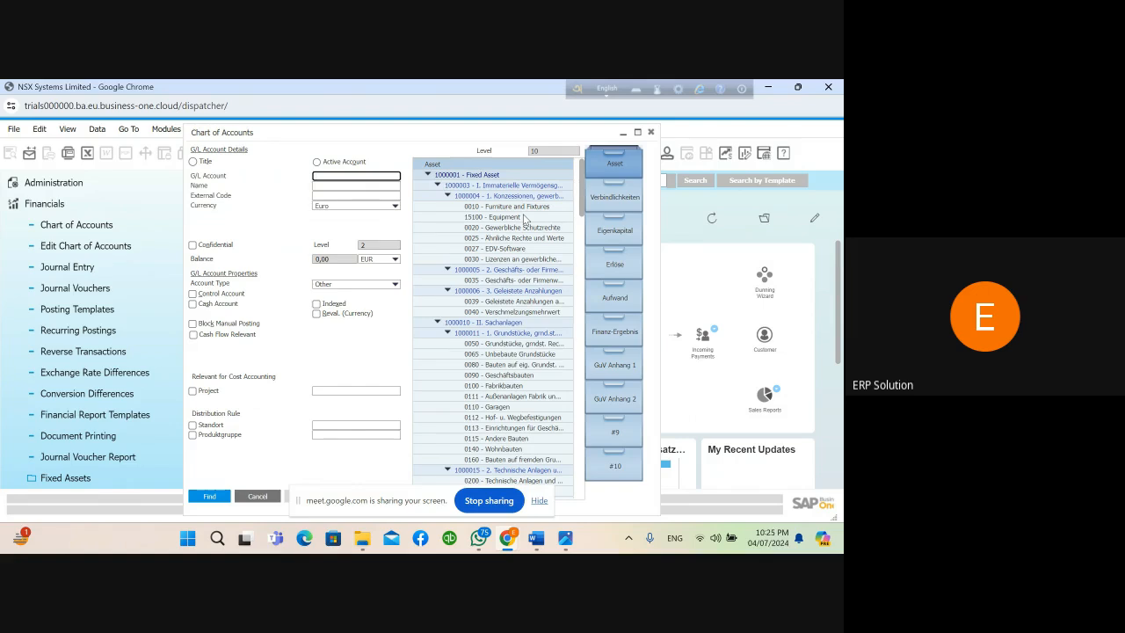
- Switch to the Chart Of Accounts-SBD spreadsheet and filter Account Type to Accounts Receivable instead of Fixed Assets
{"action": "key", "text": "alt+Tab"}
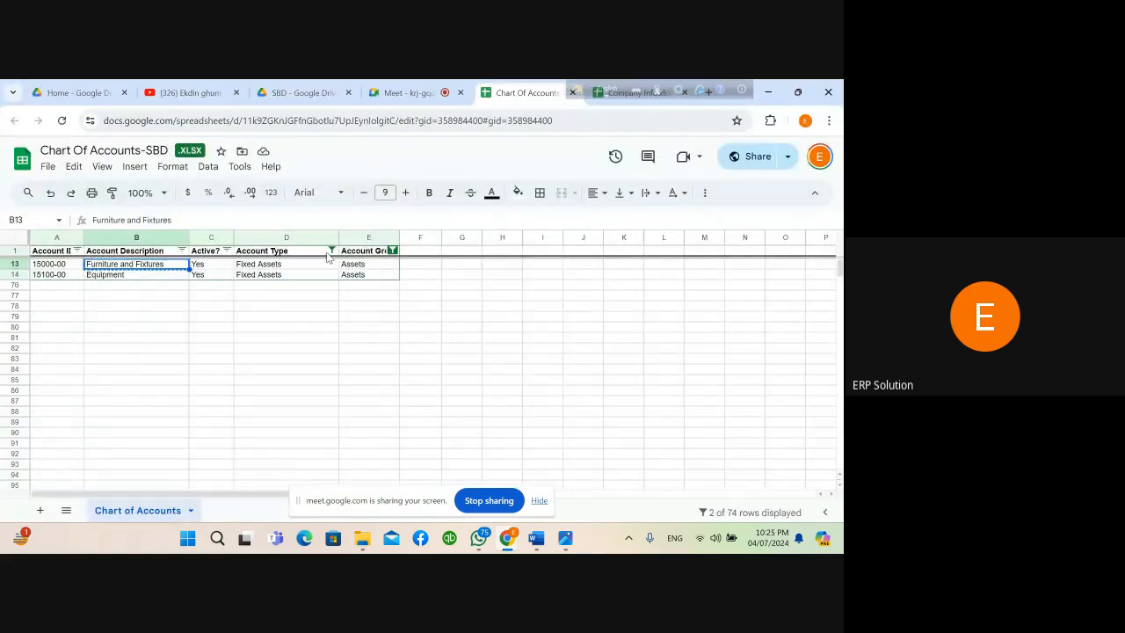
{"action": "left_click", "coordinate": [331, 251]}
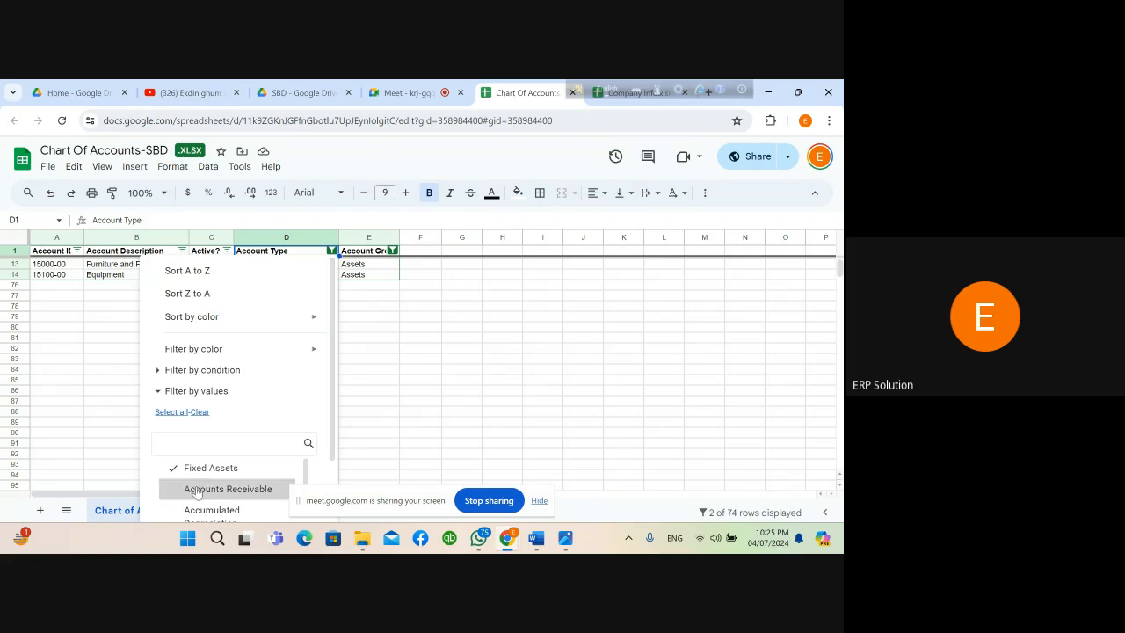
{"action": "left_click", "coordinate": [198, 470]}
{"action": "left_click", "coordinate": [211, 489]}
{"action": "left_click_drag", "start_coordinate": [330, 423], "coordinate": [337, 466]}
{"action": "scroll", "coordinate": [337, 465], "scroll_direction": "down", "scroll_amount": 1}
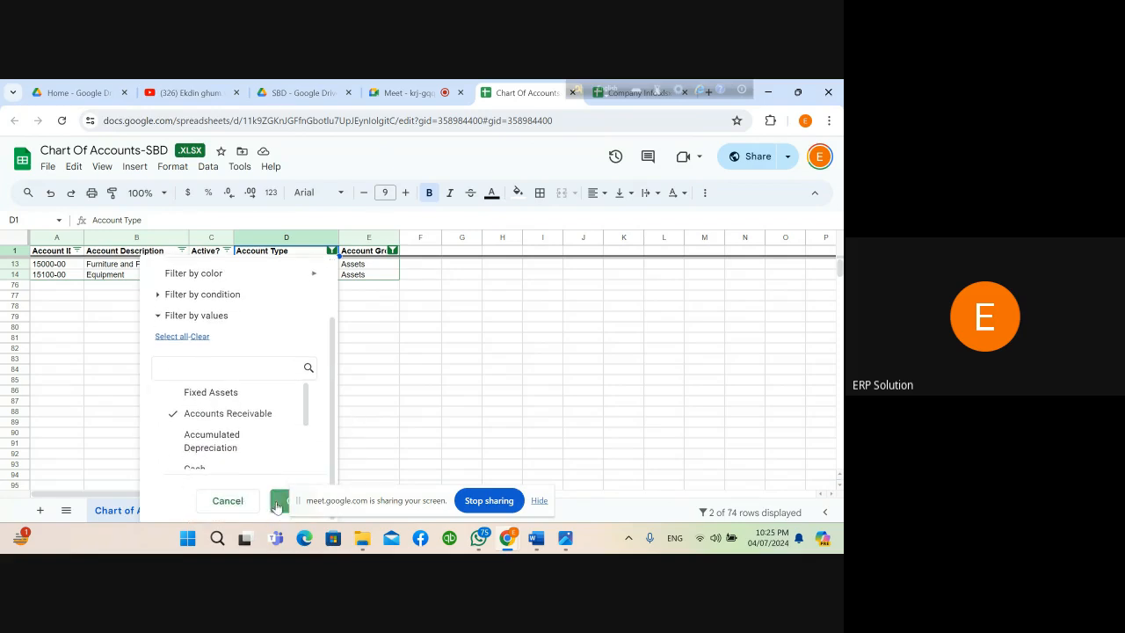
{"action": "left_click", "coordinate": [277, 500]}
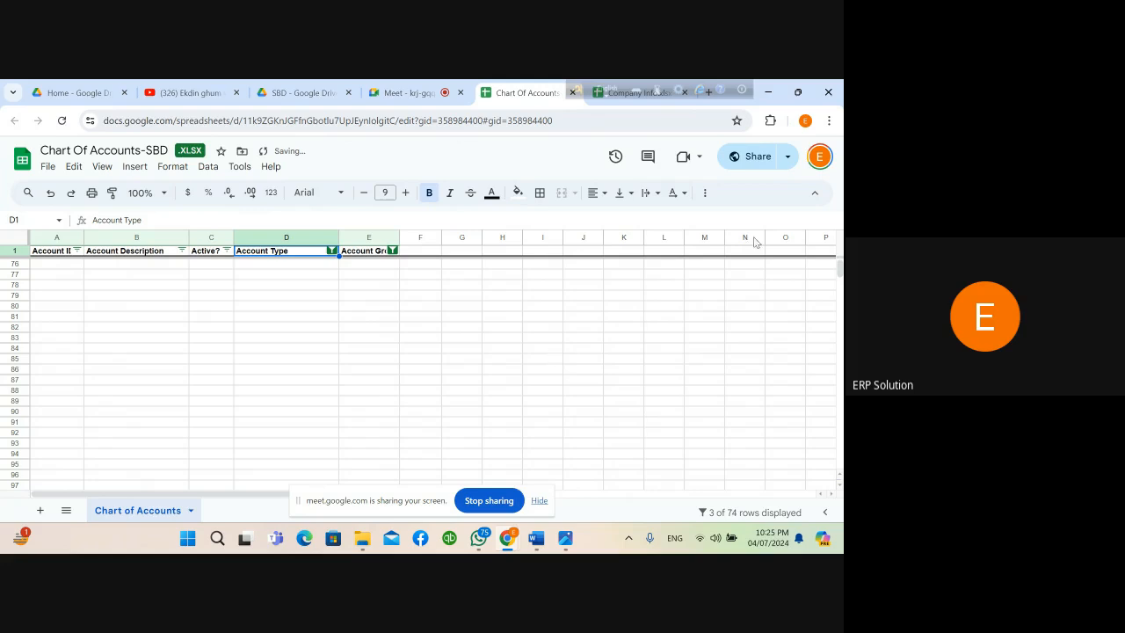
{"action": "left_click_drag", "start_coordinate": [839, 269], "coordinate": [836, 246]}
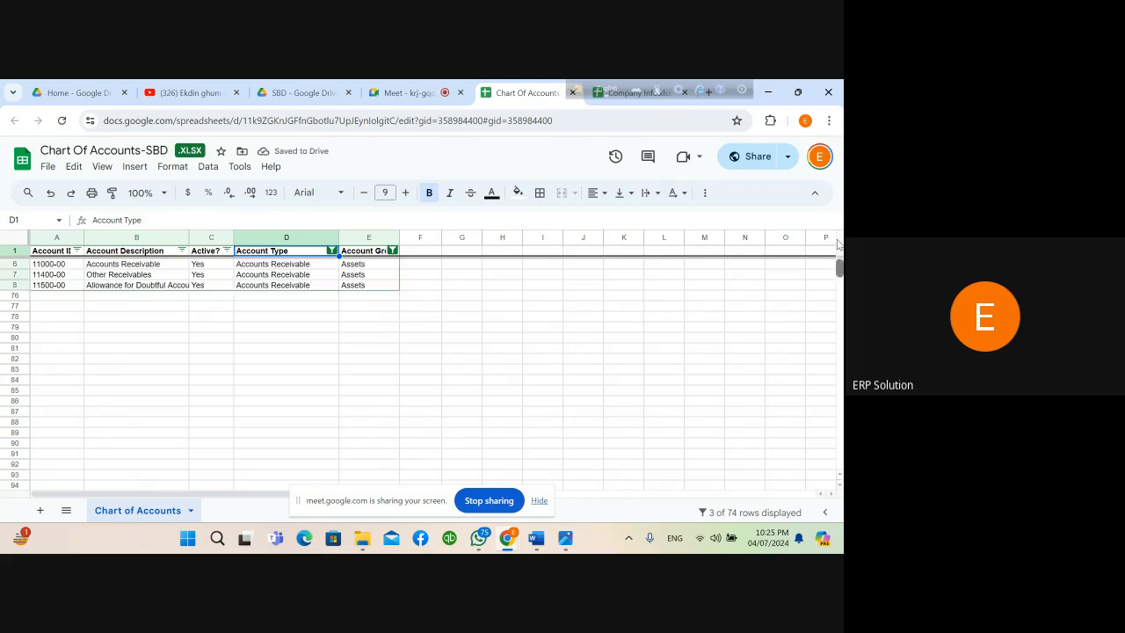
- Return to SAP Business One and open the Asset drawer in Edit Chart of Accounts
{"action": "key", "text": "alt+Tab"}
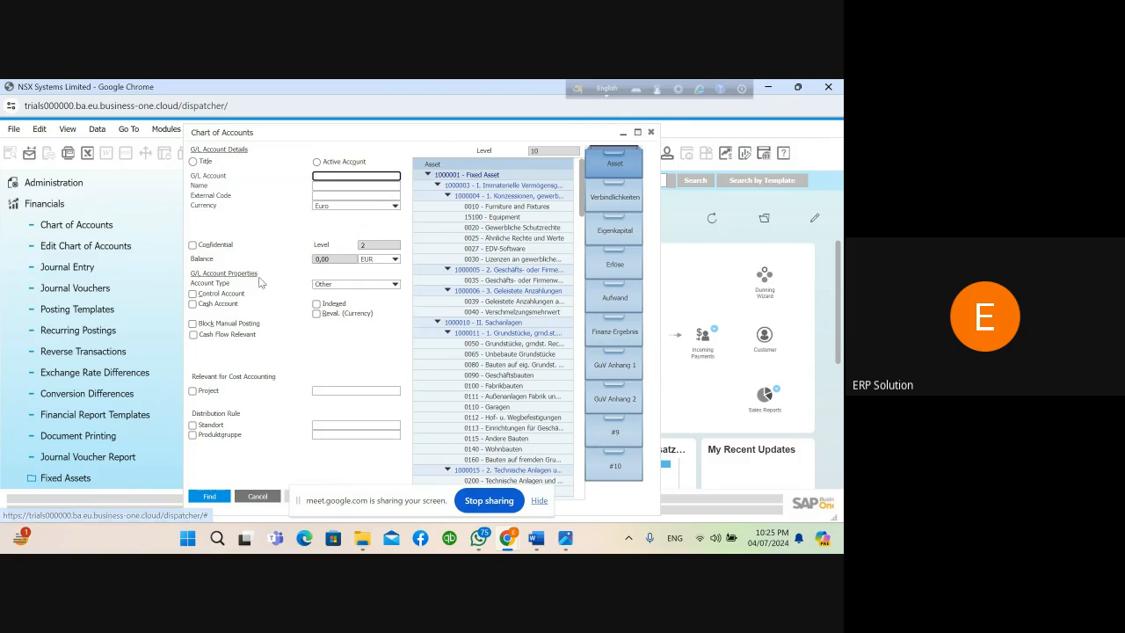
{"action": "left_click", "coordinate": [505, 271]}
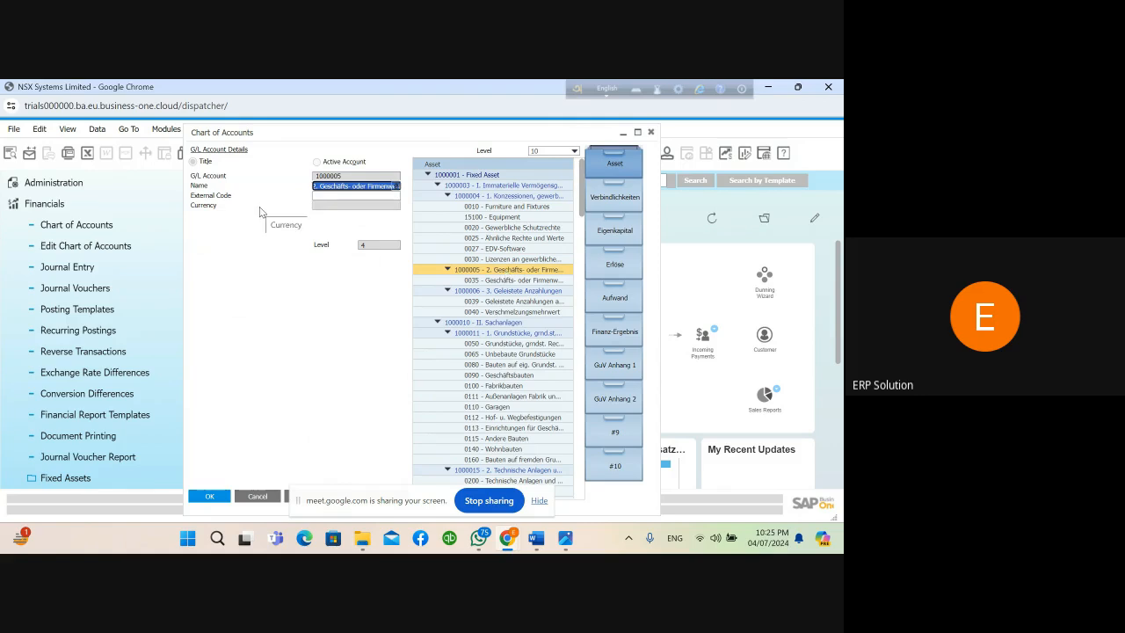
{"action": "left_click", "coordinate": [57, 248]}
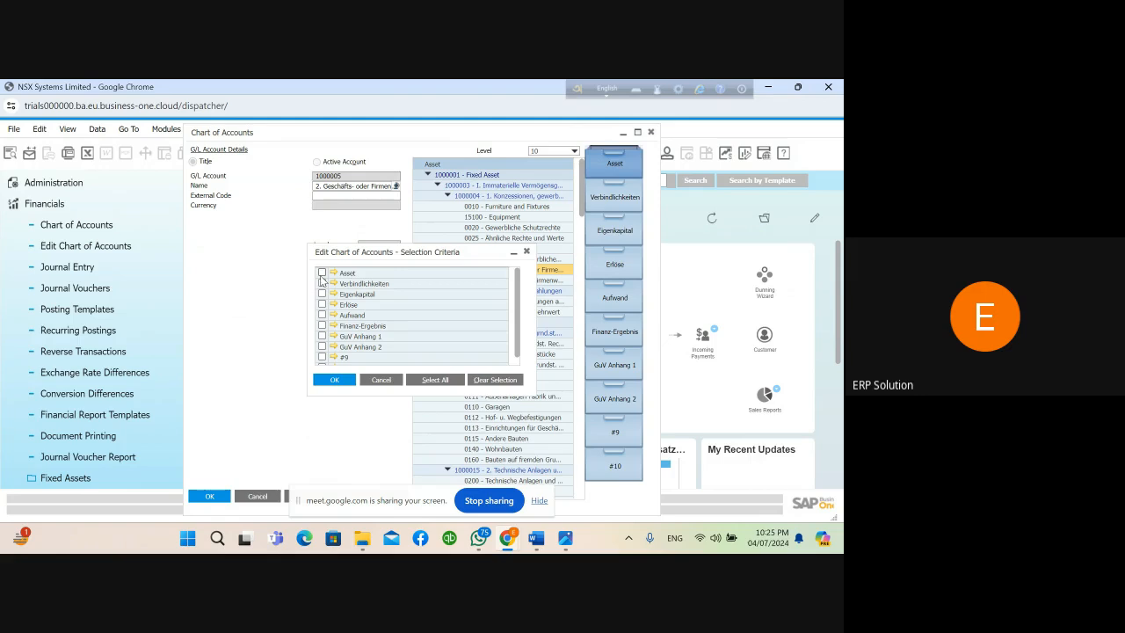
{"action": "left_click", "coordinate": [335, 380]}
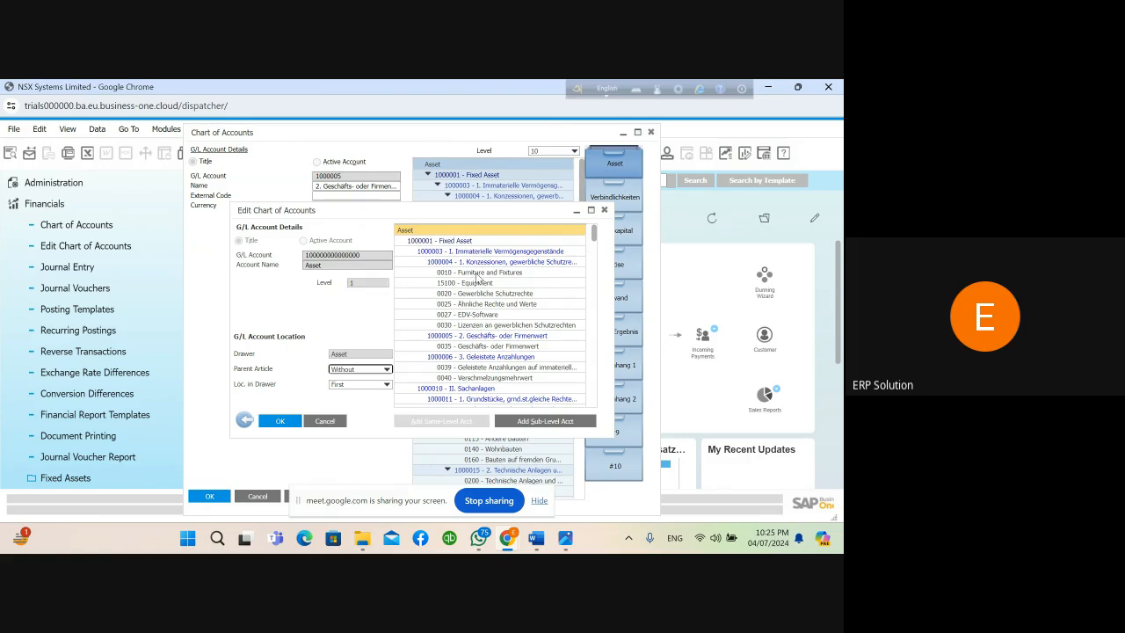
- Rename title 1000005 - 2. Geschäfts- oder Firmenwert as Accounts Recievable and update it
{"action": "left_click", "coordinate": [475, 337]}
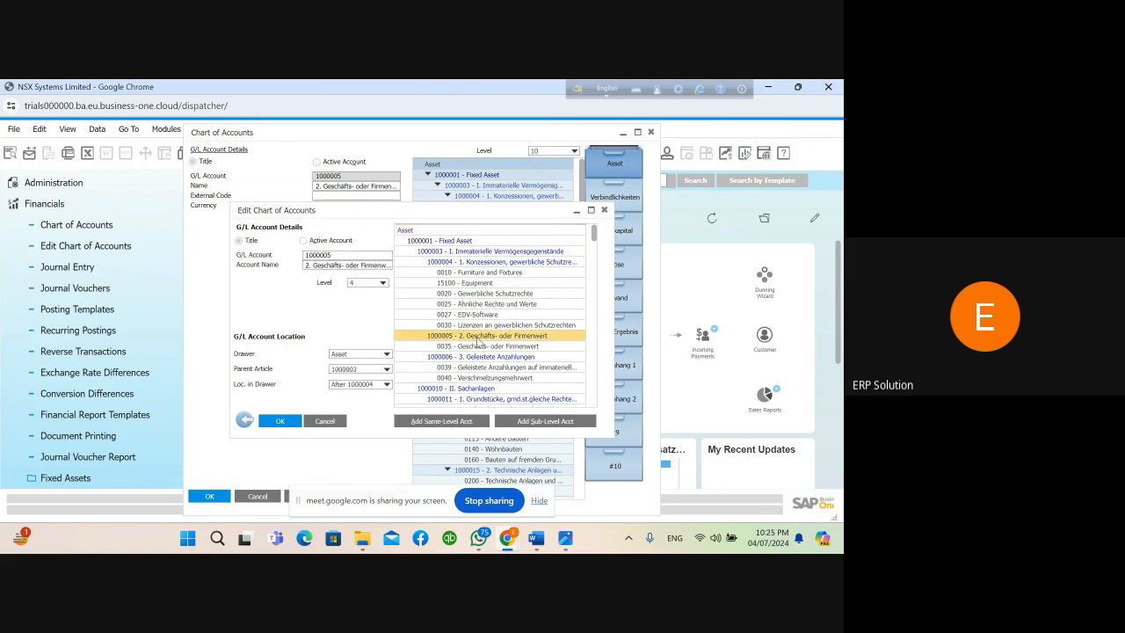
{"action": "left_click", "coordinate": [331, 265]}
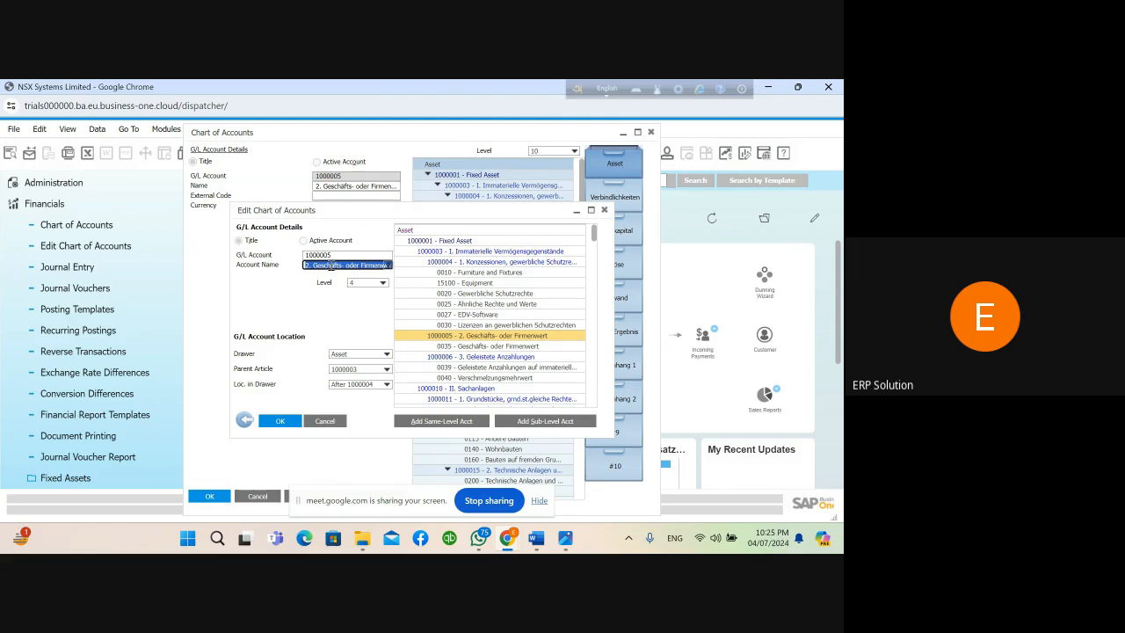
{"action": "type", "text": "Accounts Recievable"}
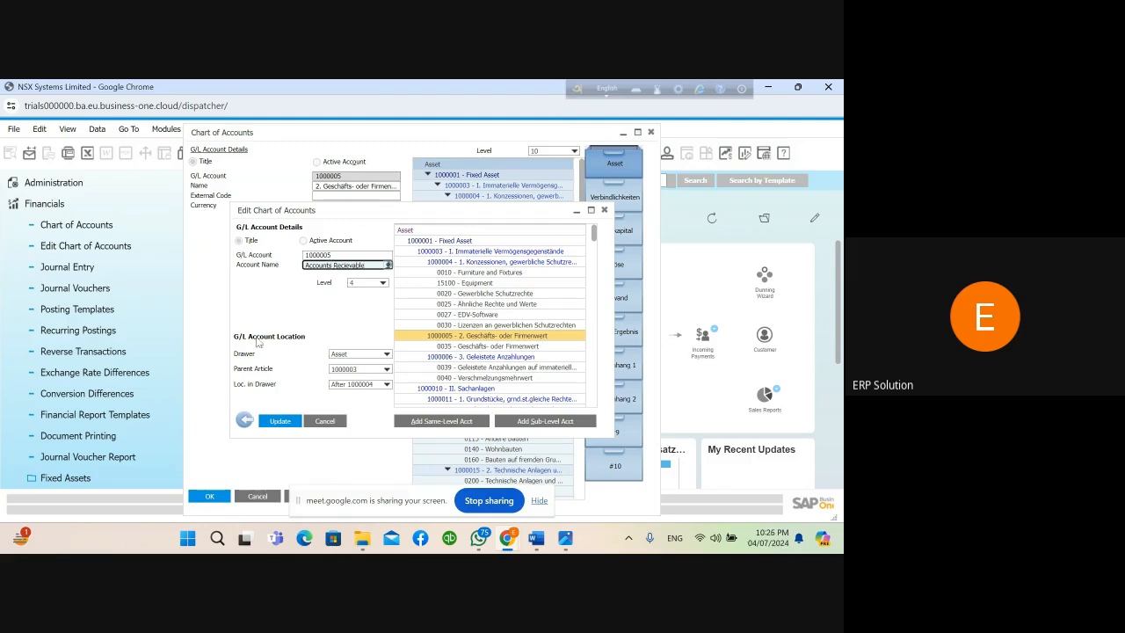
{"action": "left_click", "coordinate": [267, 423]}
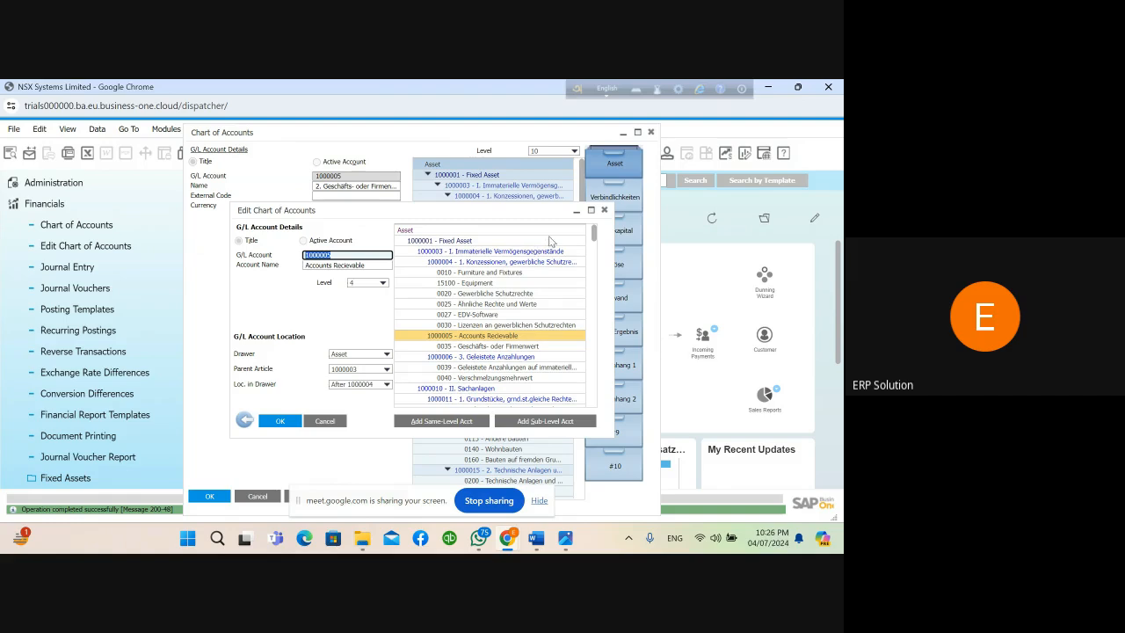
- Select account 0035 - Geschäfts- oder Firmenwert and set its G/L account to 11000, following the spreadsheet's Accounts Receivable row
{"action": "left_click", "coordinate": [492, 347]}
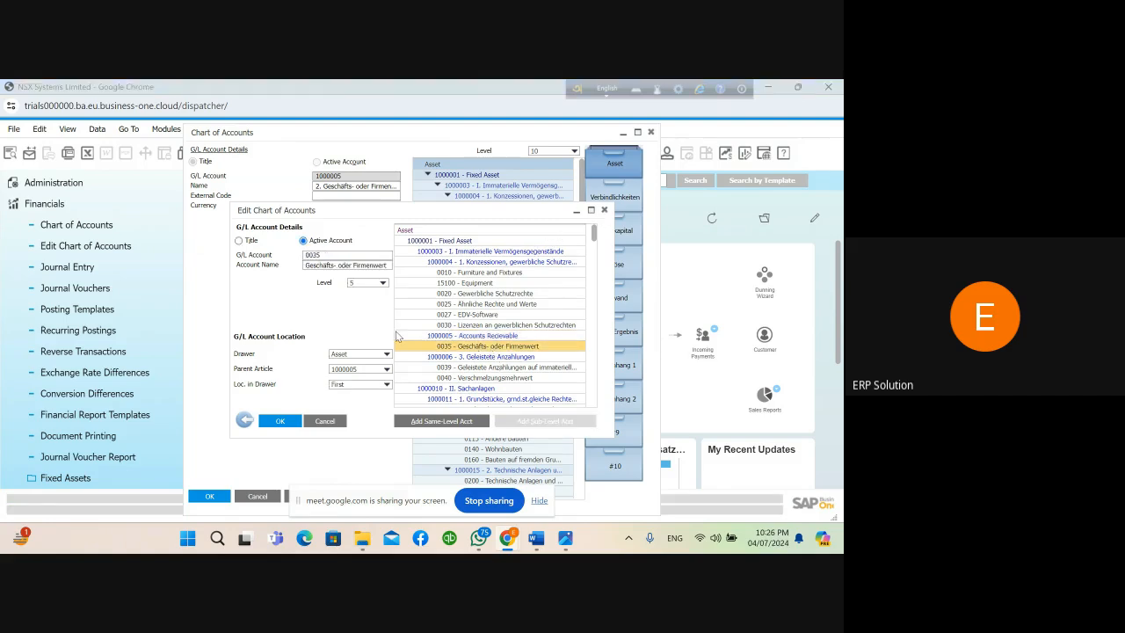
{"action": "key", "text": "alt+Tab"}
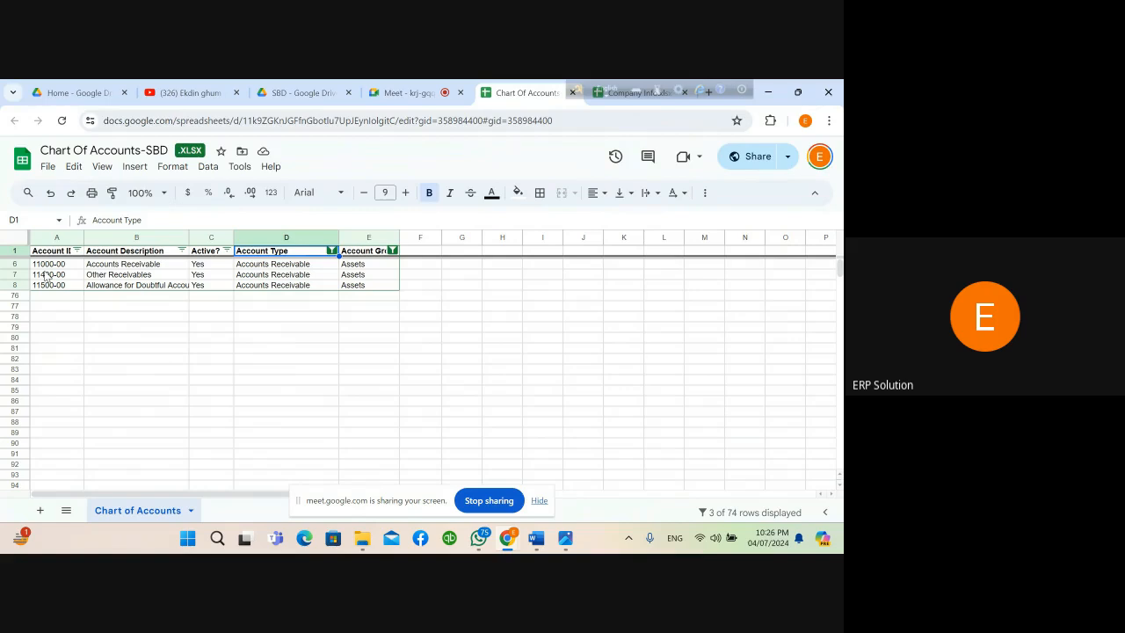
{"action": "key", "text": "alt+Tab"}
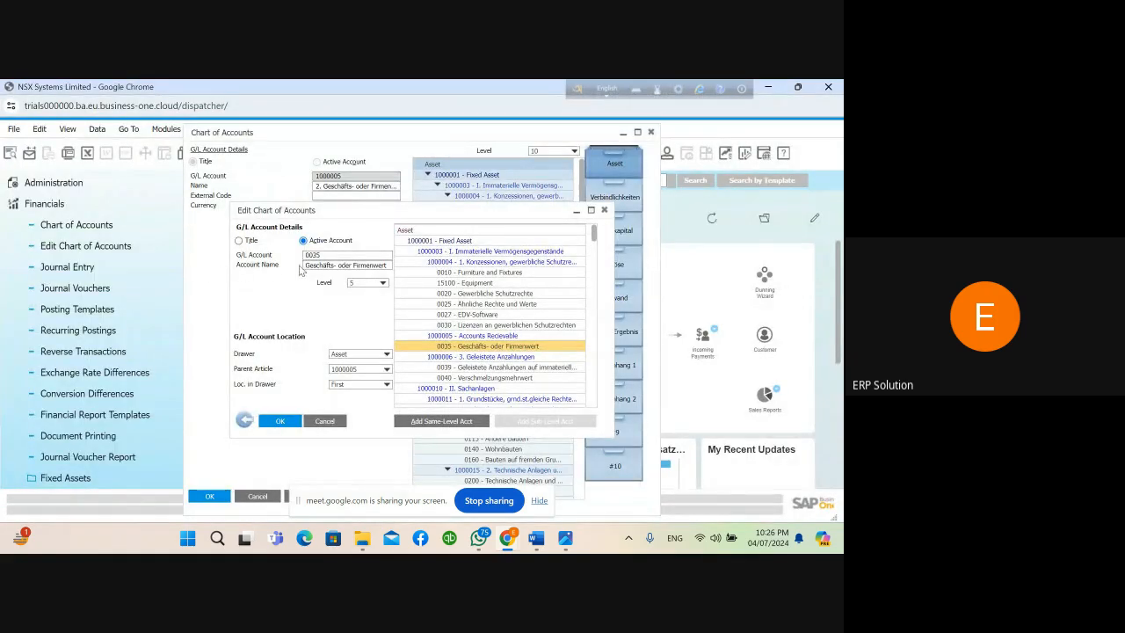
{"action": "double_click", "coordinate": [327, 254]}
{"action": "type", "text": "11000"}
{"action": "key", "text": "Tab"}
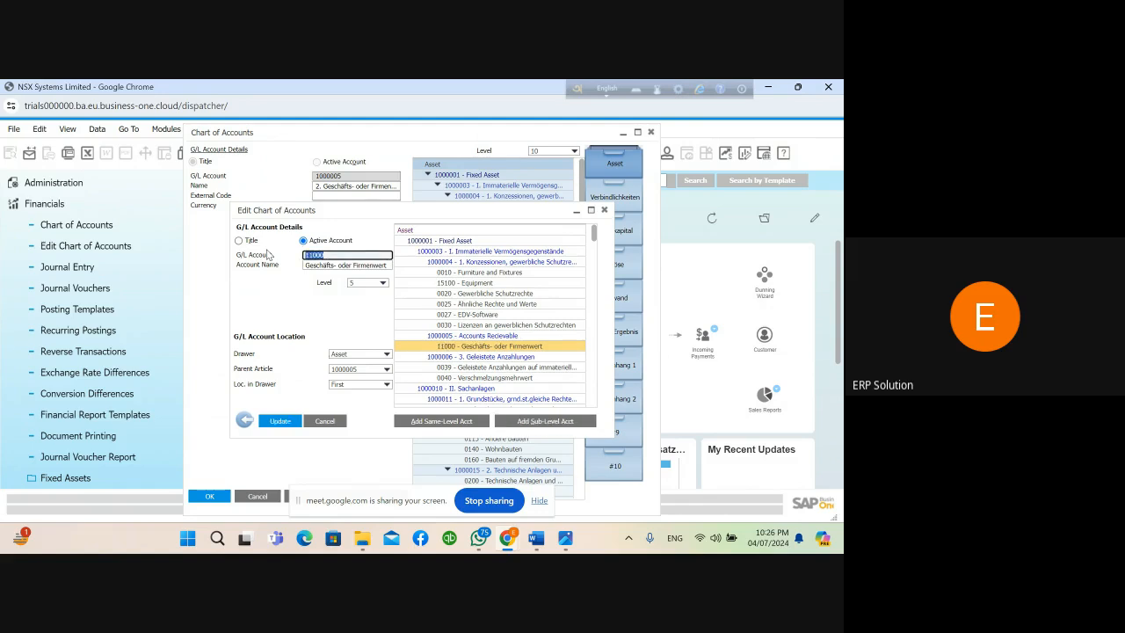
- Rename the Geschäfts- oder Firmenwert account as Accounts Recievables and update it
{"action": "left_click", "coordinate": [318, 265]}
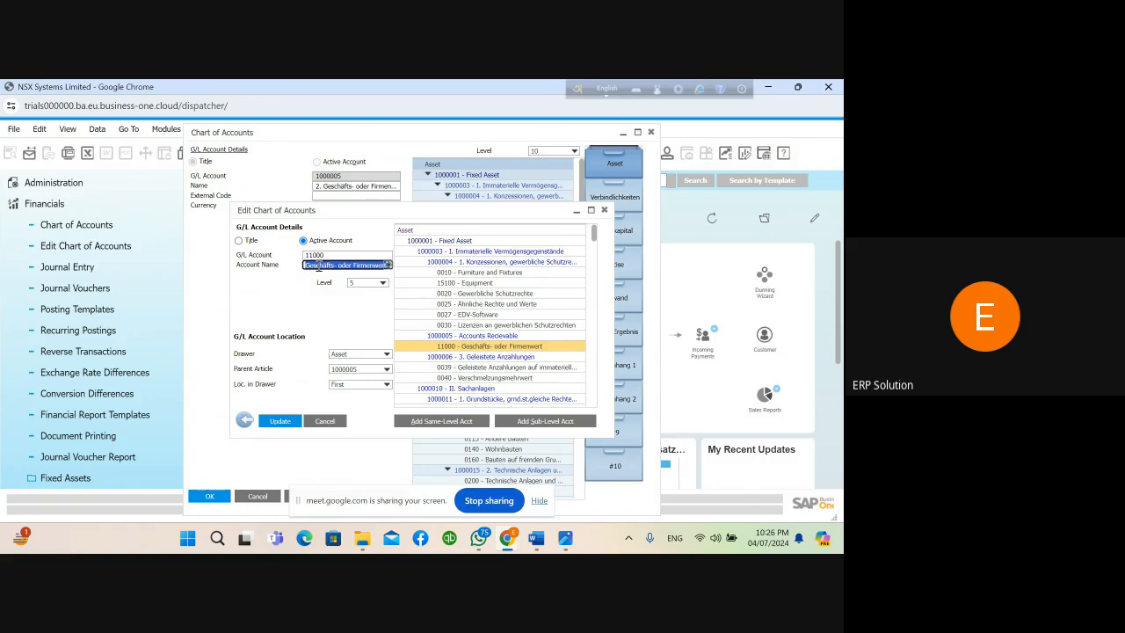
{"action": "type", "text": "Accounts Recievables"}
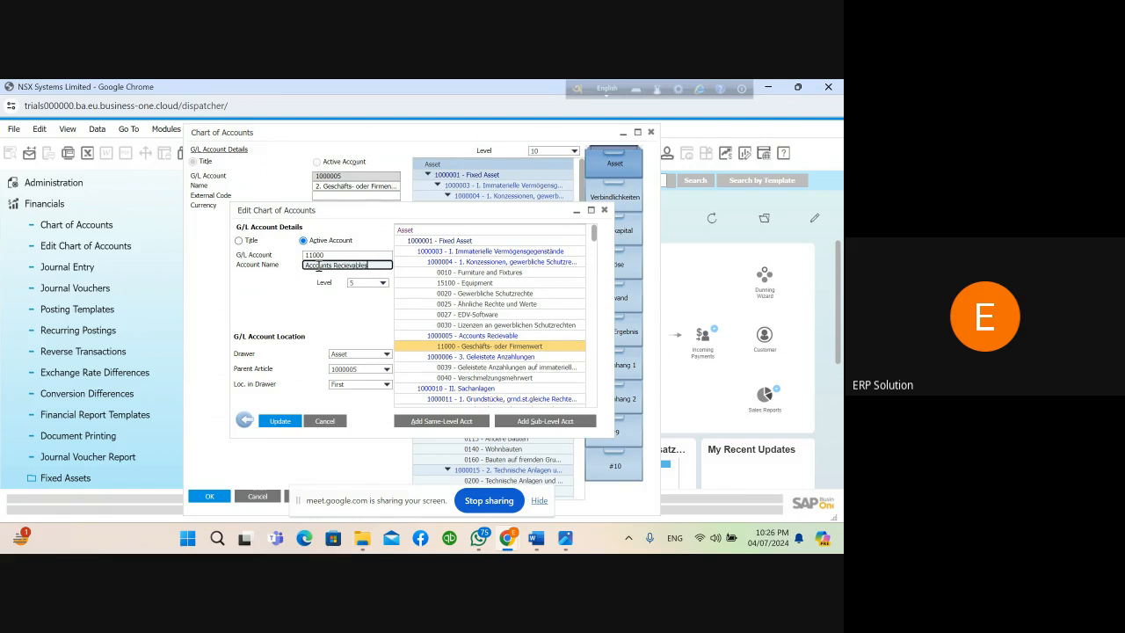
{"action": "left_click", "coordinate": [281, 421]}
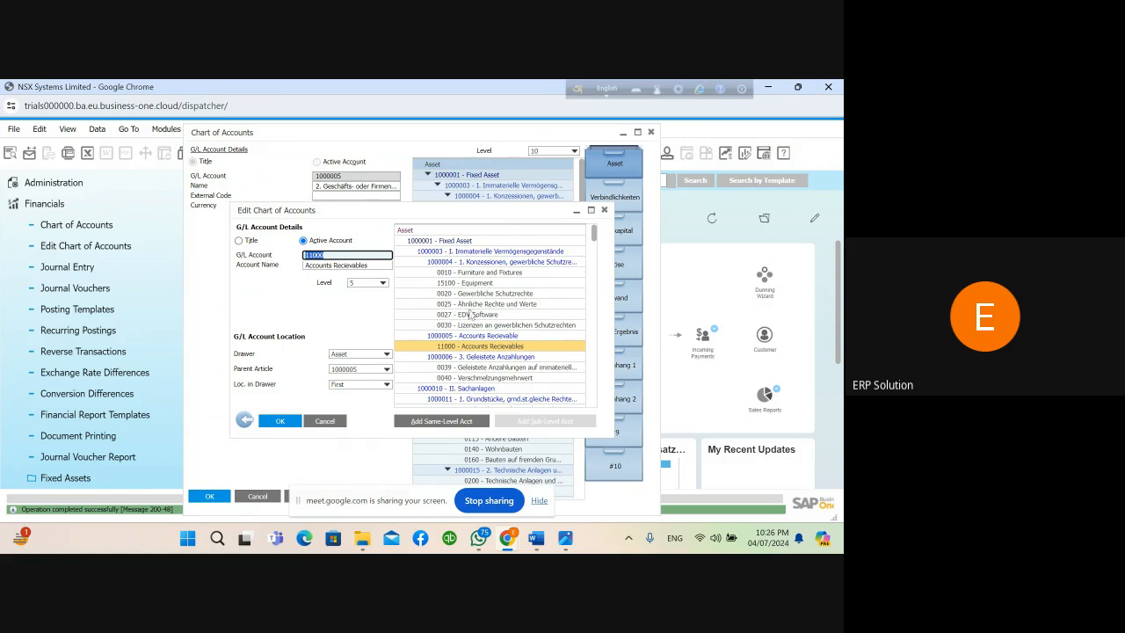
- Add a same-level account after 11000 and set its G/L account to 11400, following the spreadsheet
{"action": "left_click", "coordinate": [421, 426]}
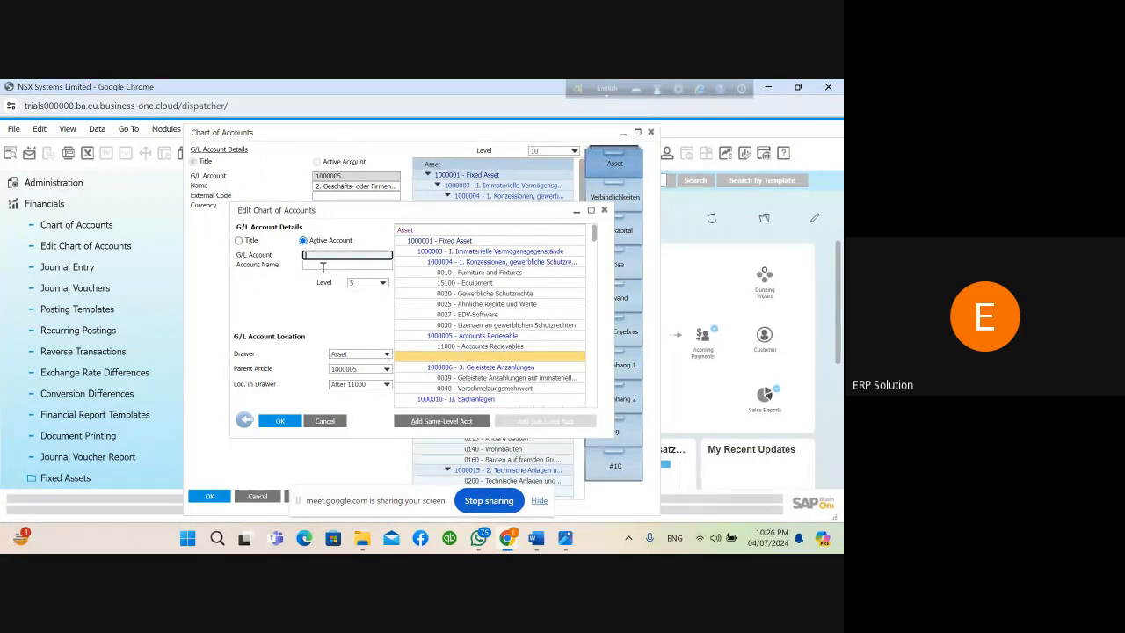
{"action": "key", "text": "alt+Tab"}
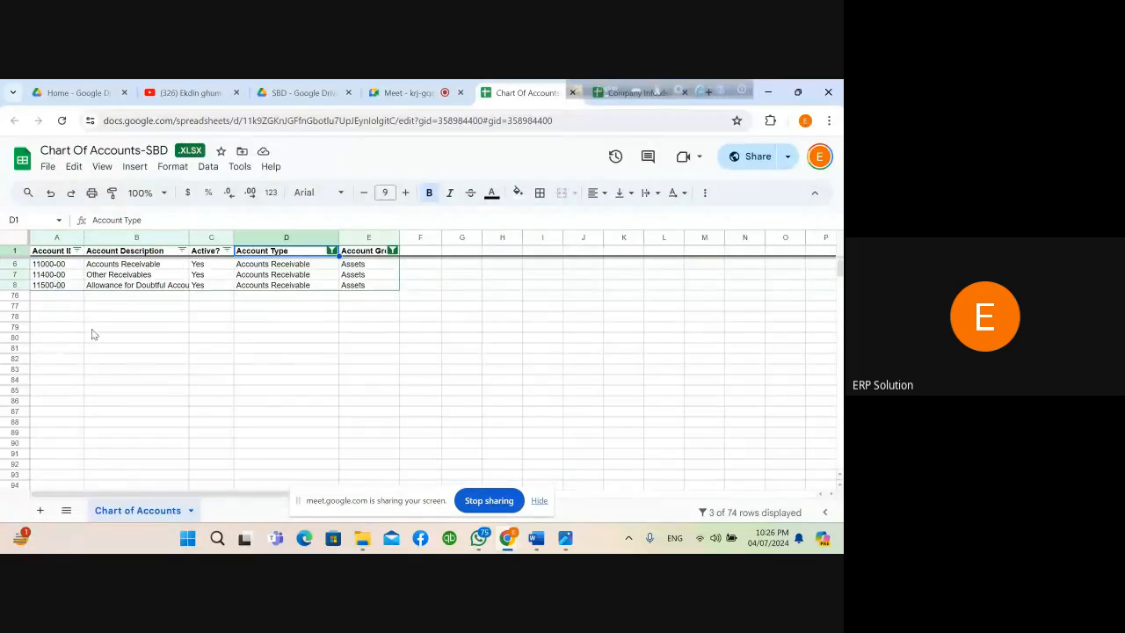
{"action": "key", "text": "alt+Tab"}
{"action": "left_click", "coordinate": [364, 254]}
{"action": "type", "text": "11"}
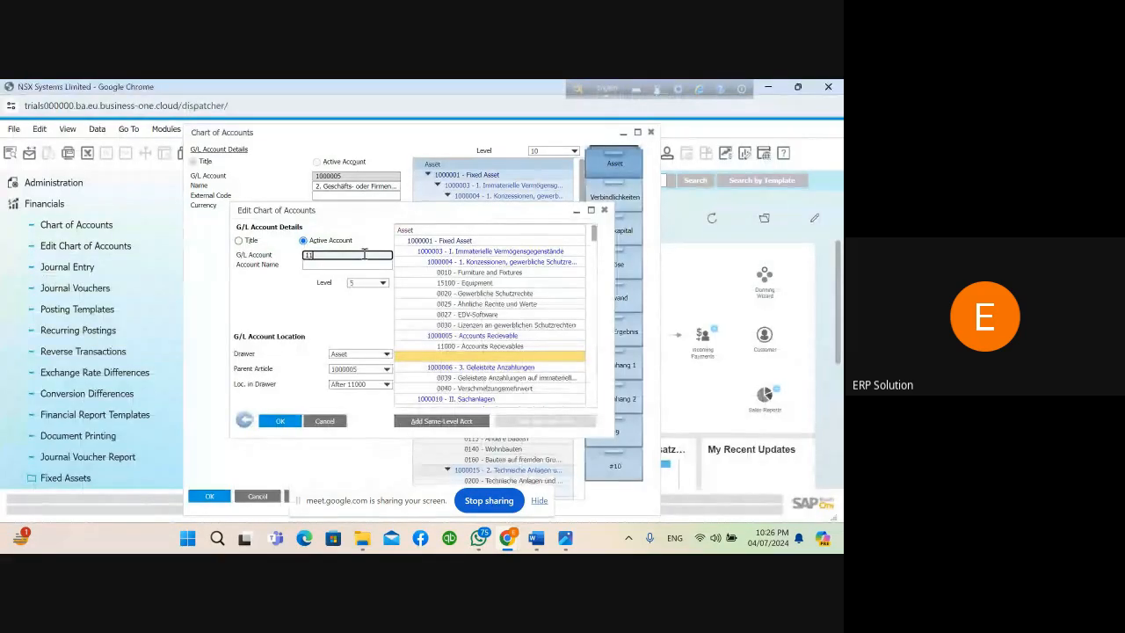
{"action": "type", "text": "400"}
{"action": "key", "text": "Tab"}
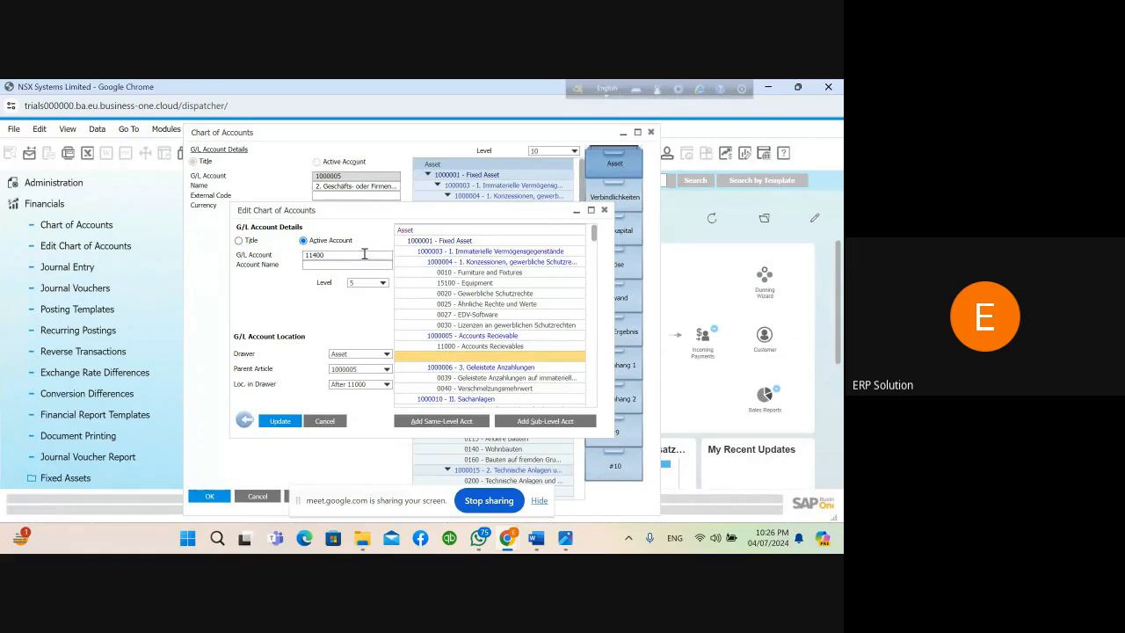
- Copy the Other Receivables description from the spreadsheet into the name of account 11400 and update it
{"action": "key", "text": "alt+Tab"}
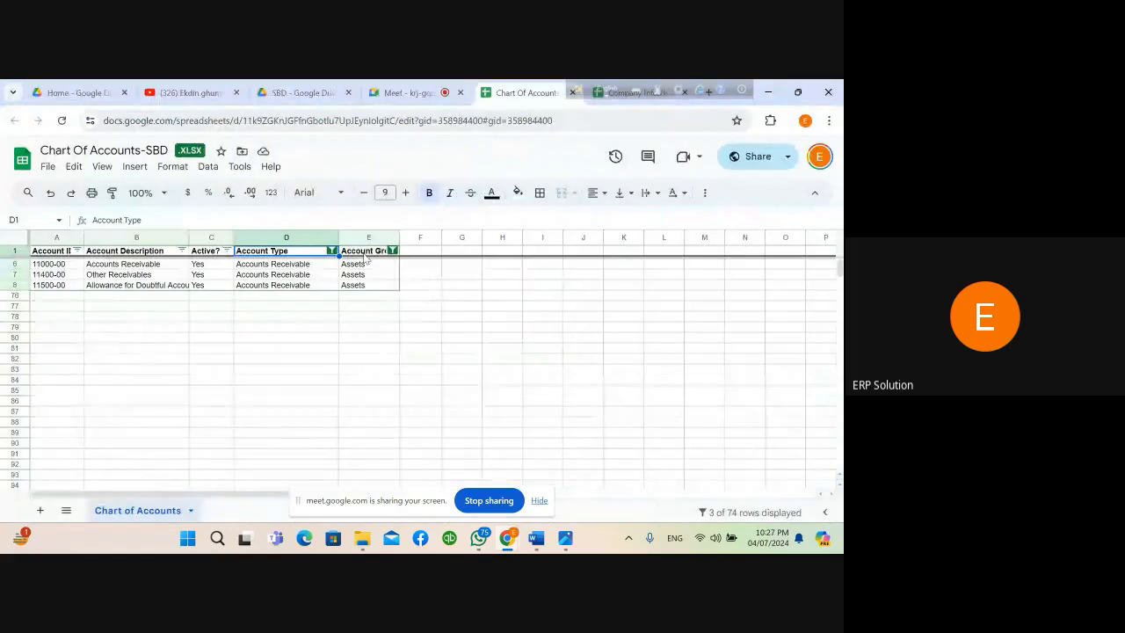
{"action": "left_click", "coordinate": [145, 277]}
{"action": "key", "text": "ctrl+c"}
{"action": "key", "text": "alt+Tab"}
{"action": "key", "text": "ctrl+v"}
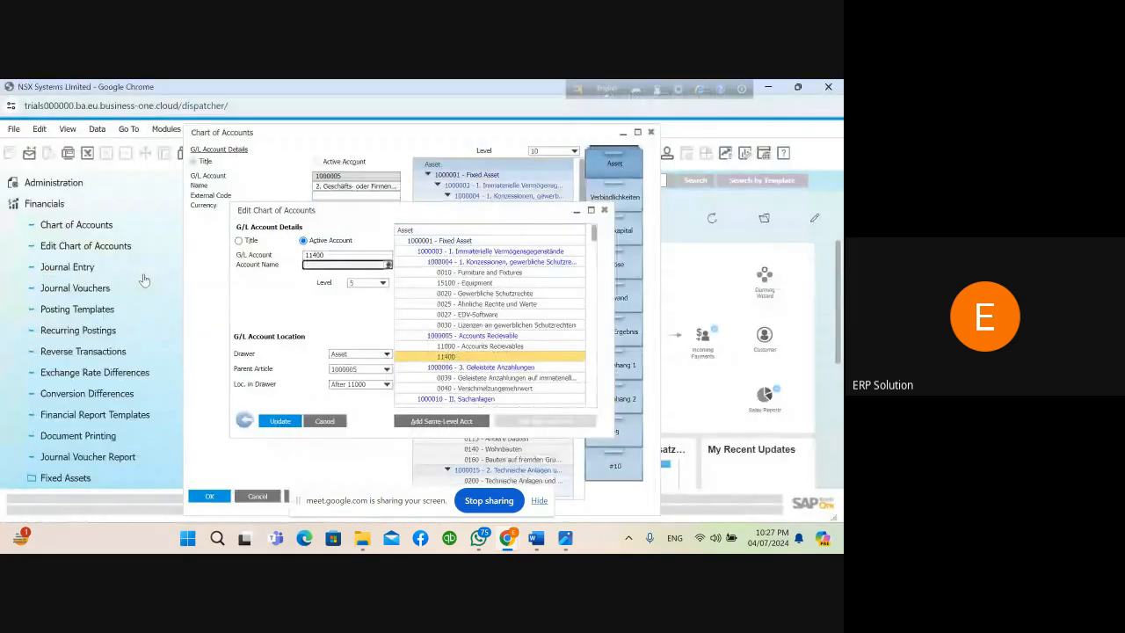
{"action": "left_click", "coordinate": [280, 422]}
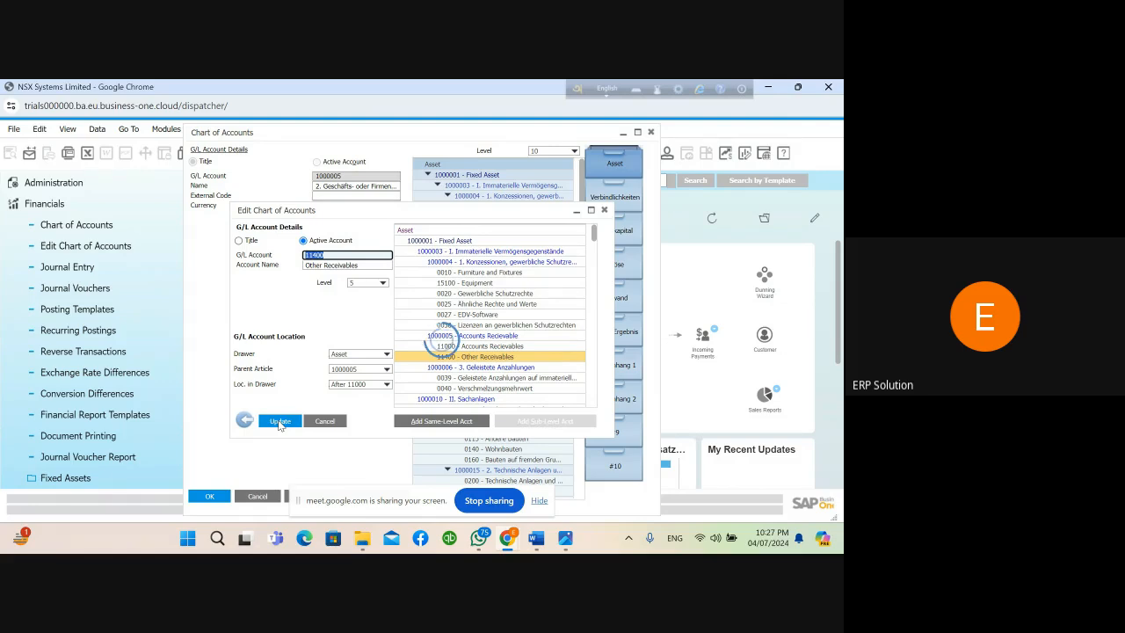
- Add a same-level account after 11400 and set its G/L account to 11500, following the spreadsheet
{"action": "left_click", "coordinate": [440, 421]}
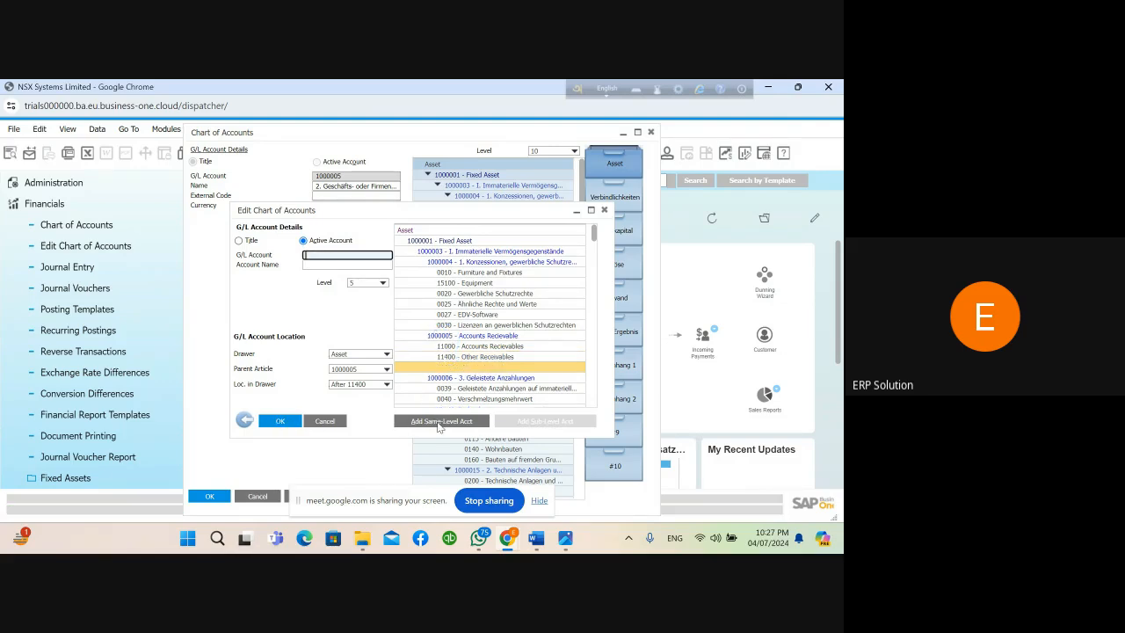
{"action": "key", "text": "alt+Tab"}
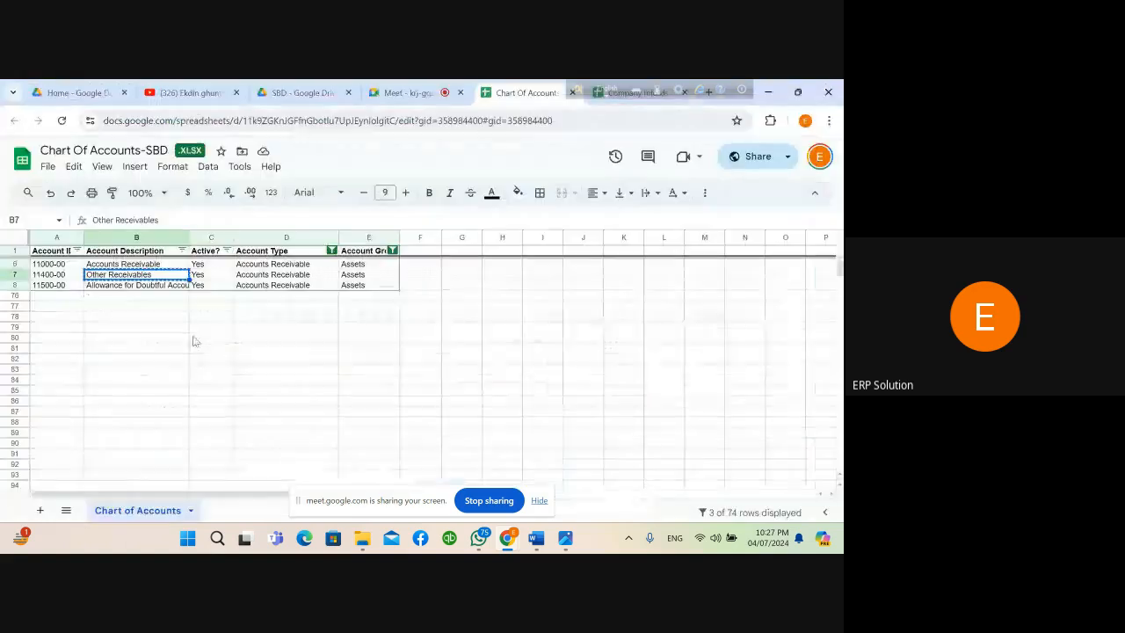
{"action": "left_click", "coordinate": [55, 283]}
{"action": "key", "text": "alt+Tab"}
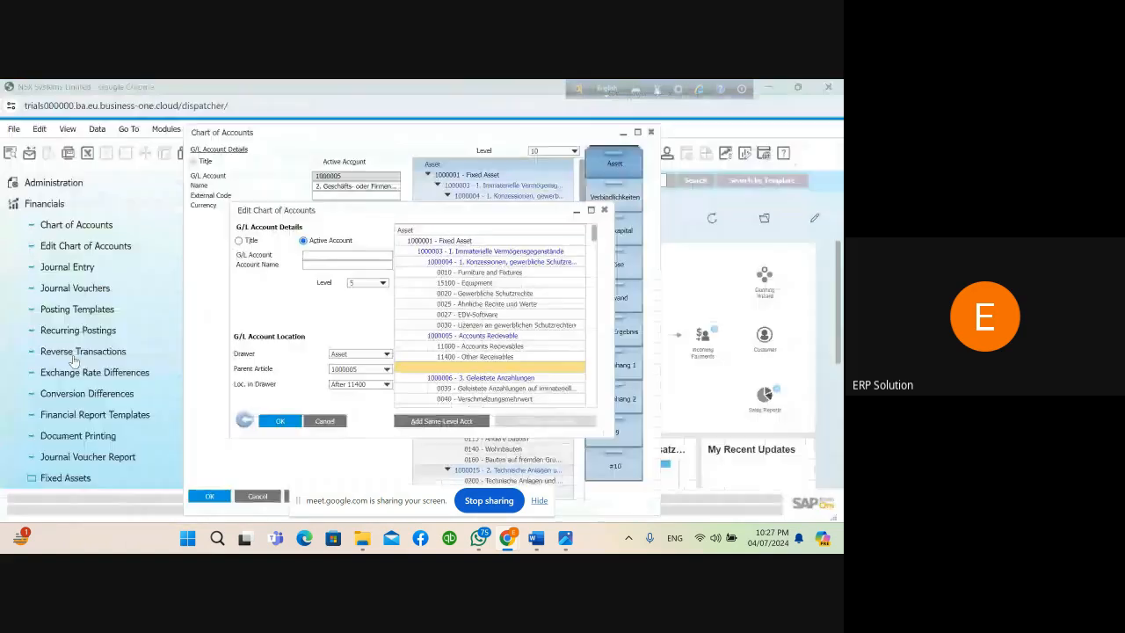
{"action": "type", "text": "115"}
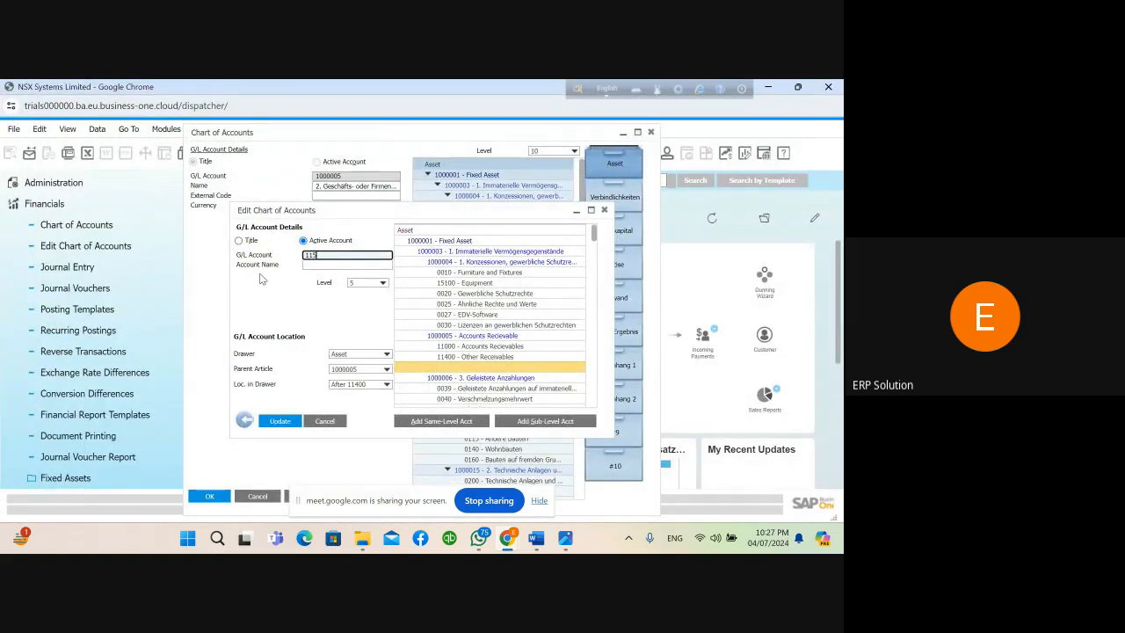
{"action": "type", "text": "00"}
{"action": "key", "text": "Tab"}
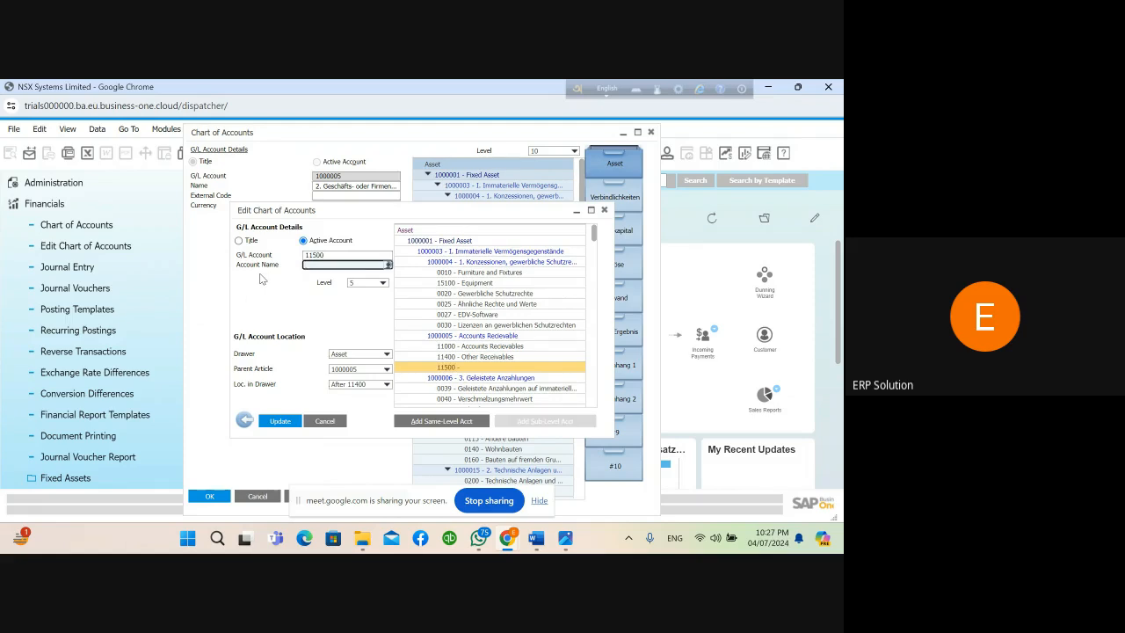
- Copy the Allowance for Doubtful Account description from the spreadsheet into the name of account 11500 and update it
{"action": "key", "text": "alt+Tab"}
{"action": "left_click", "coordinate": [124, 286]}
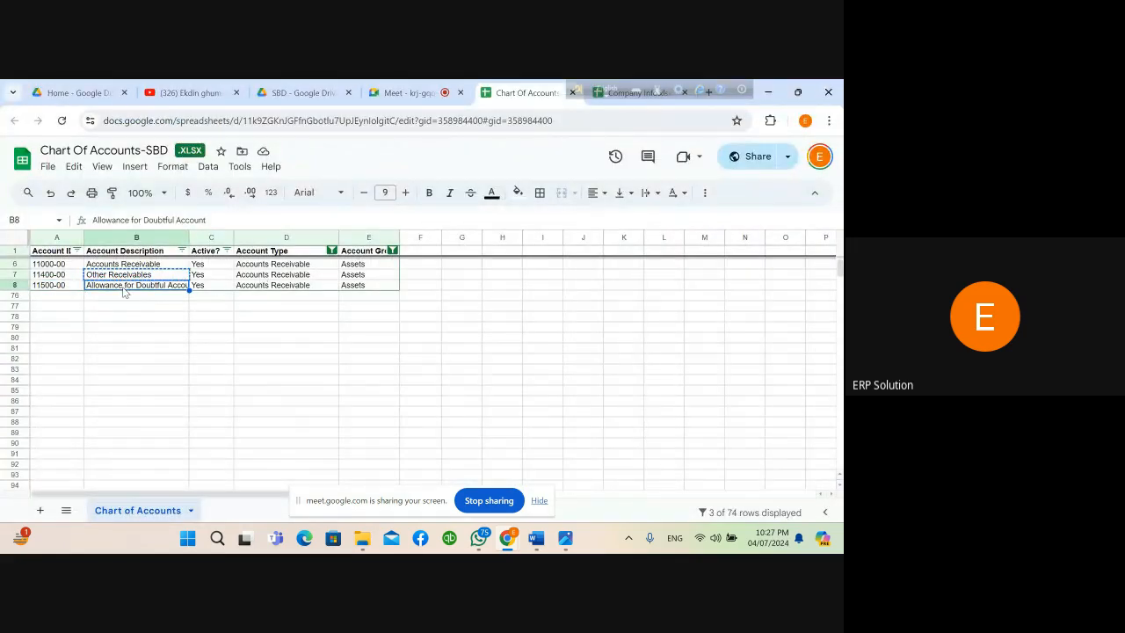
{"action": "key", "text": "ctrl+c"}
{"action": "key", "text": "alt+Tab"}
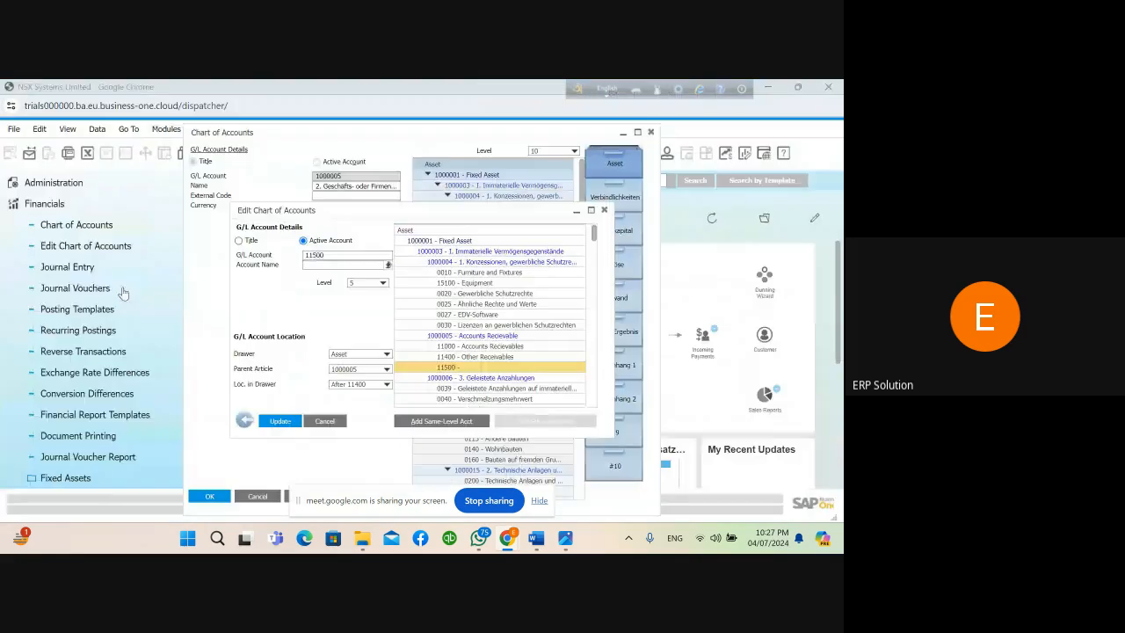
{"action": "key", "text": "ctrl+v"}
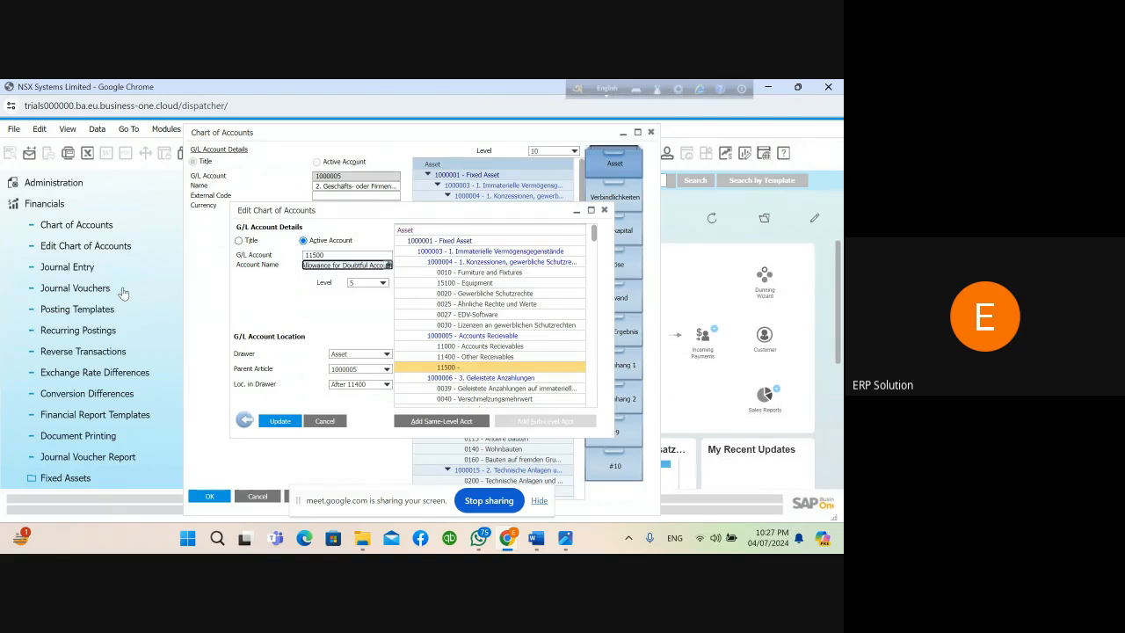
{"action": "left_click", "coordinate": [273, 422]}
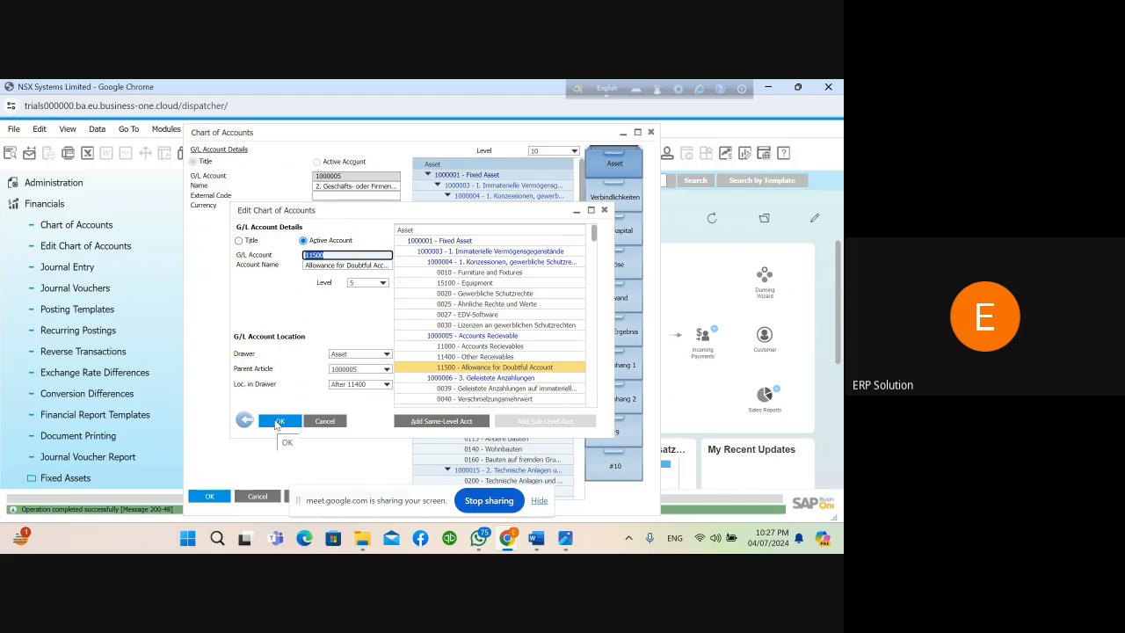
- Close the account editor and reopen the Chart of Accounts to review the edited receivable accounts
{"action": "left_click", "coordinate": [278, 422]}
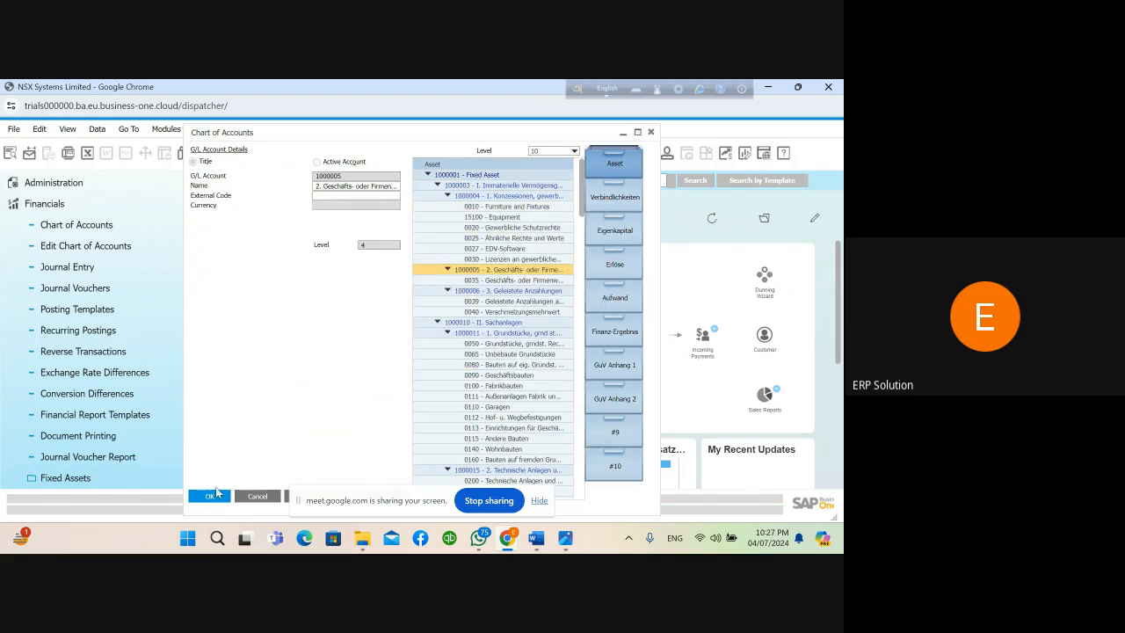
{"action": "left_click", "coordinate": [68, 226]}
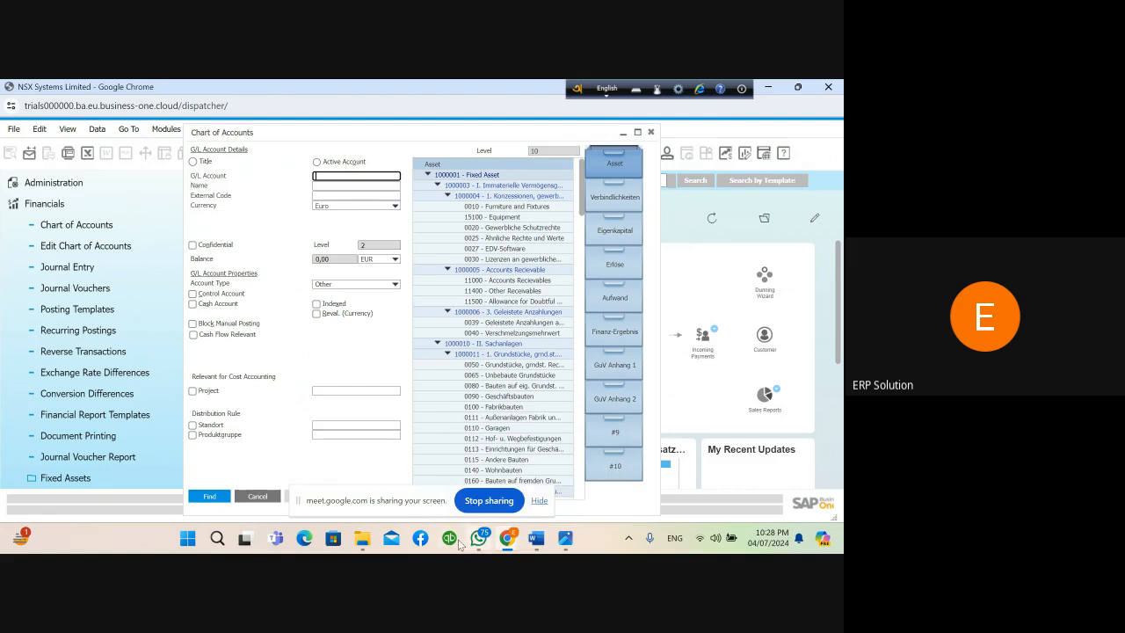
{"action": "mouse_move", "coordinate": [507, 540]}
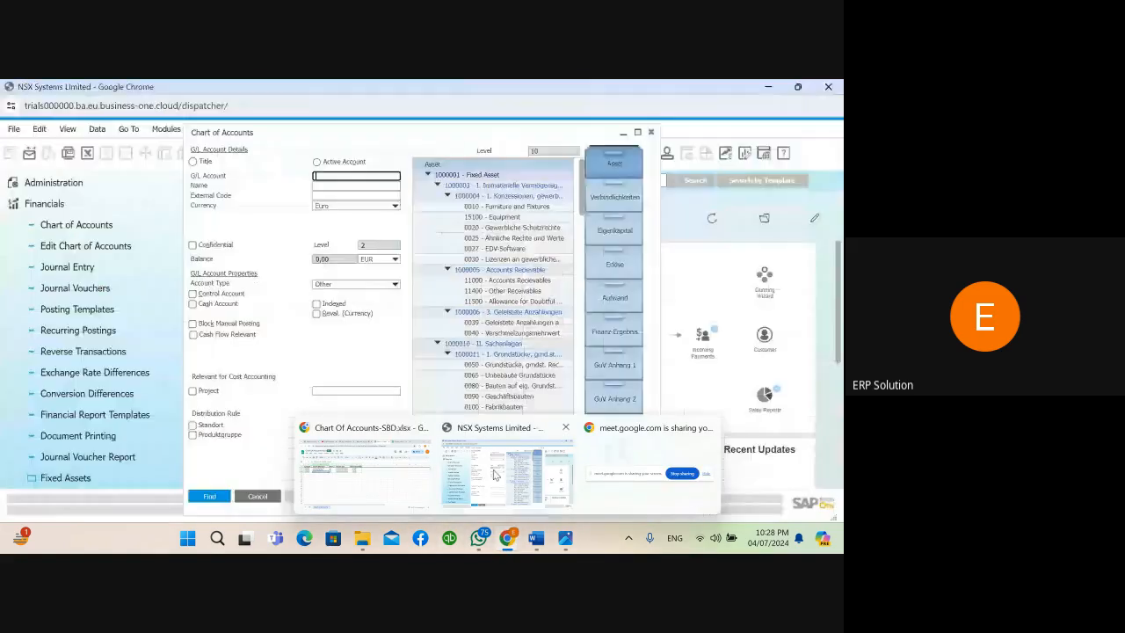
{"action": "left_click", "coordinate": [361, 466]}
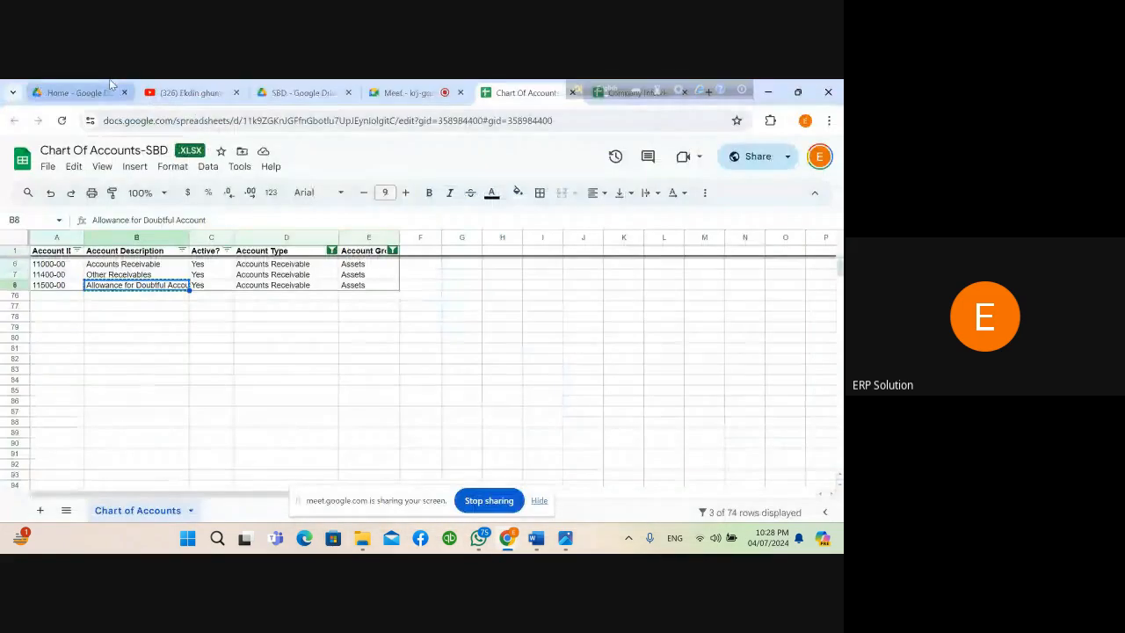
{"action": "left_click", "coordinate": [368, 94]}
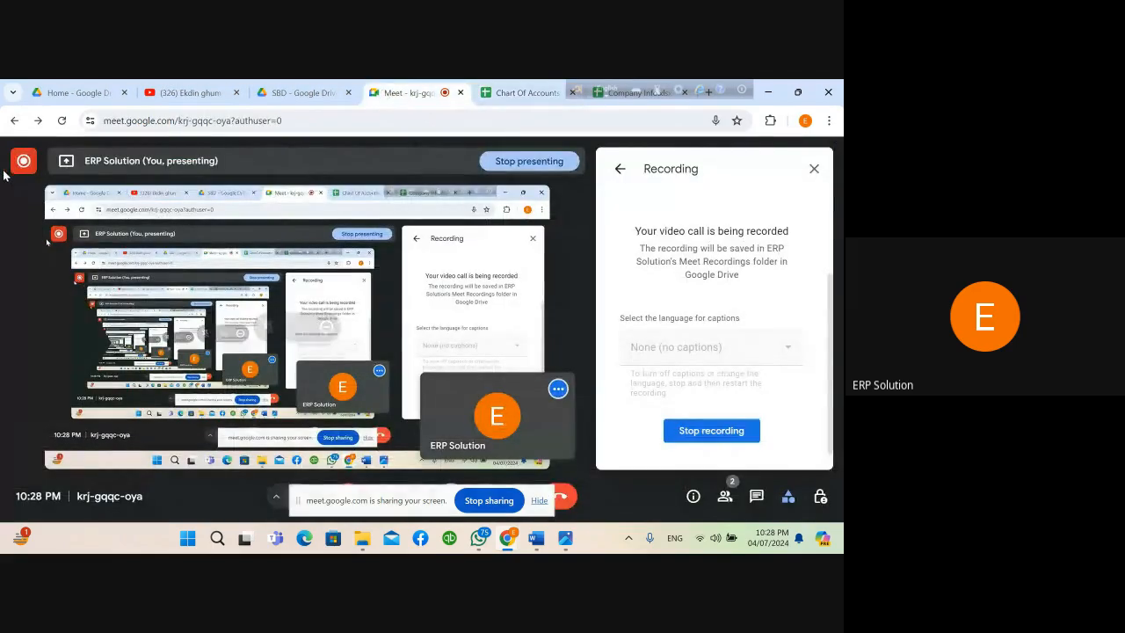
{"action": "mouse_move", "coordinate": [22, 162]}
{"action": "left_click", "coordinate": [134, 161]}
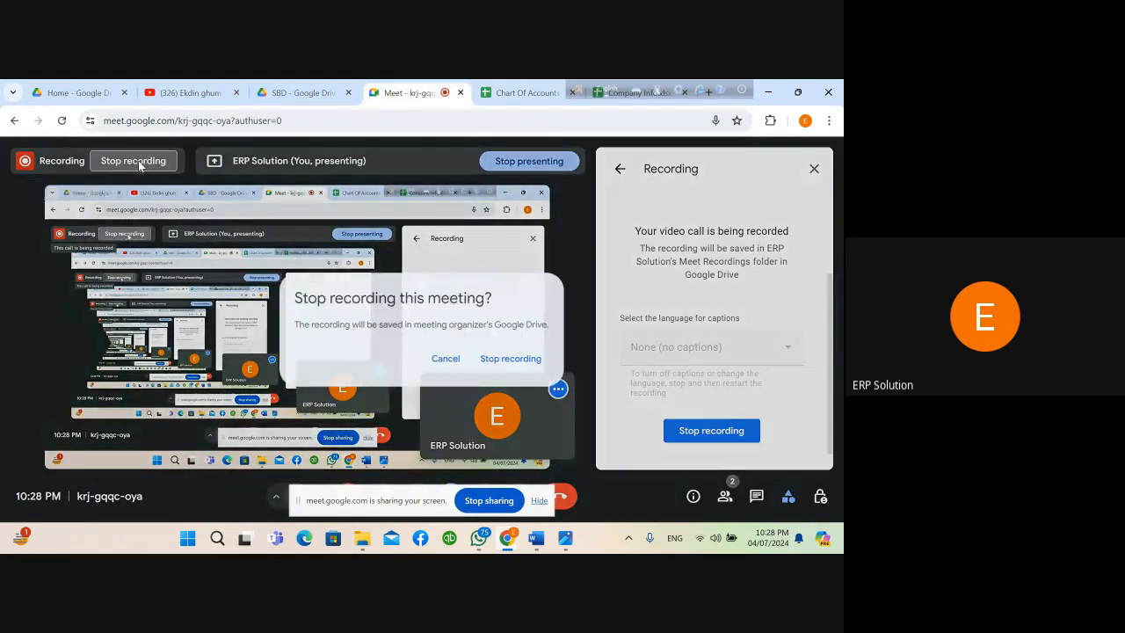